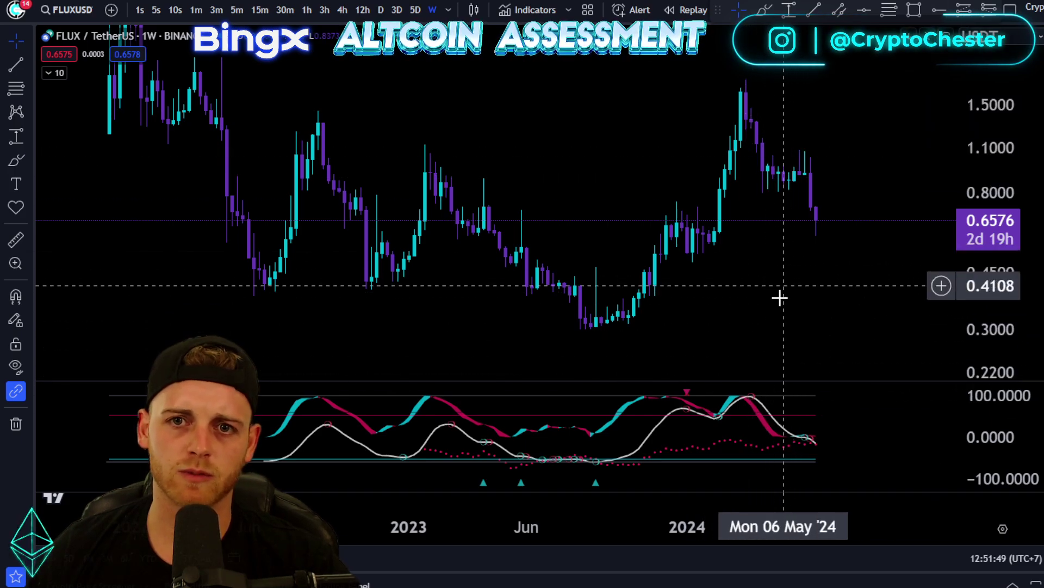
Step: Switch the FLUX / TetherUS chart from the weekly to the daily timeframe
{"action": "scroll", "coordinate": [783, 294], "scroll_direction": "up", "scroll_amount": 3}
{"action": "left_click_drag", "start_coordinate": [745, 305], "coordinate": [802, 296]}
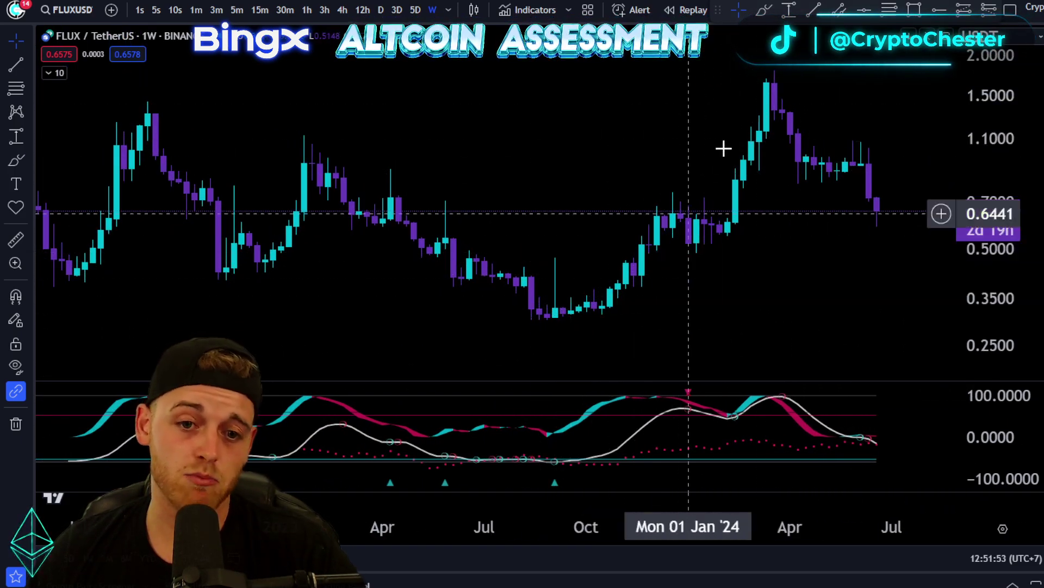
{"action": "scroll", "coordinate": [552, 318], "scroll_direction": "down", "scroll_amount": 2}
{"action": "scroll", "coordinate": [555, 318], "scroll_direction": "up", "scroll_amount": 1}
{"action": "scroll", "coordinate": [564, 324], "scroll_direction": "up", "scroll_amount": 1}
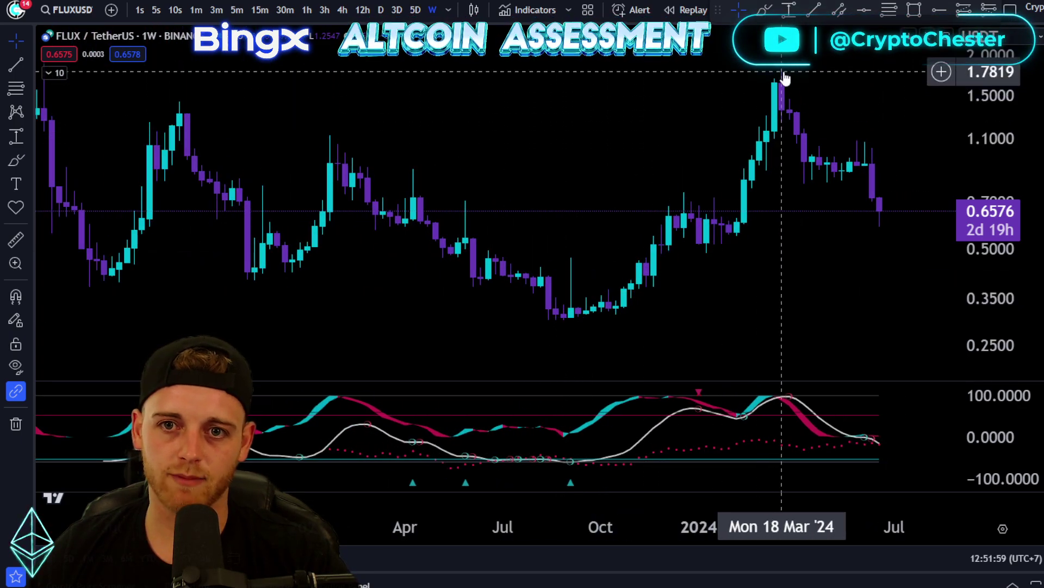
{"action": "scroll", "coordinate": [797, 257], "scroll_direction": "up", "scroll_amount": 1}
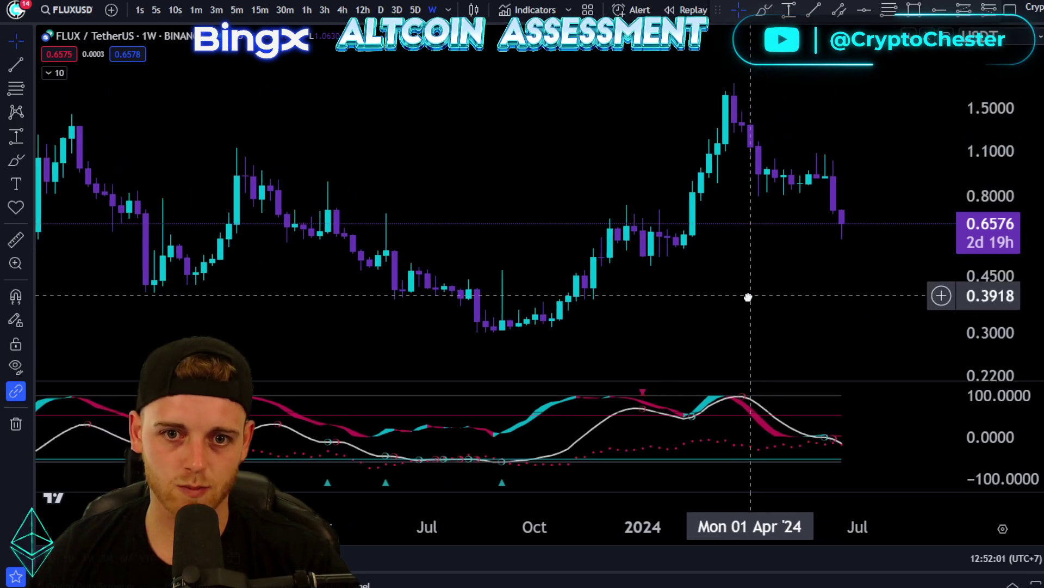
{"action": "left_click", "coordinate": [383, 12]}
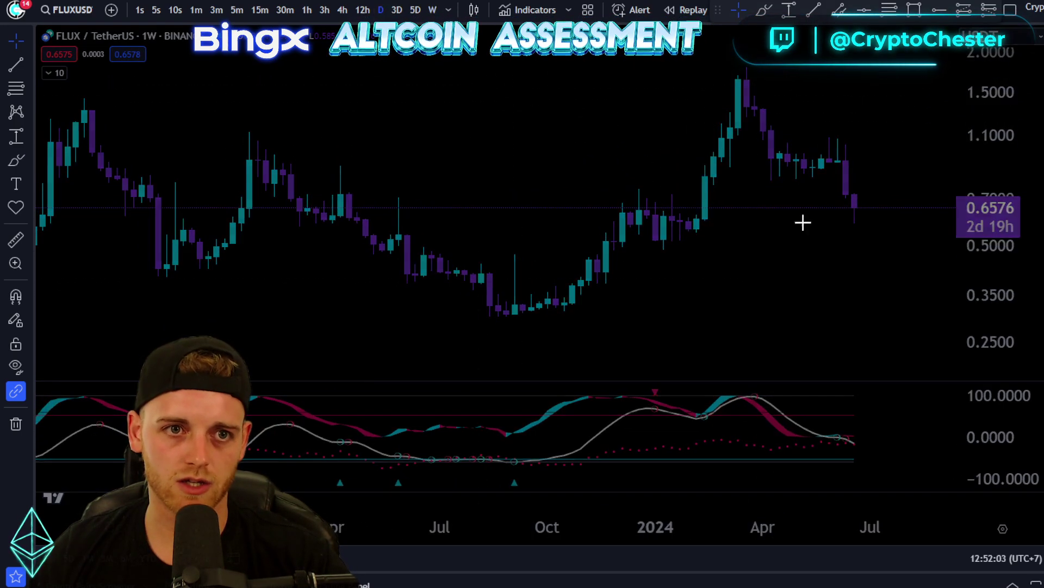
Step: Place a horizontal ray at the August 2023 low, at 0.3009
{"action": "scroll", "coordinate": [793, 268], "scroll_direction": "down", "scroll_amount": 3}
{"action": "left_click_drag", "start_coordinate": [665, 276], "coordinate": [786, 268]}
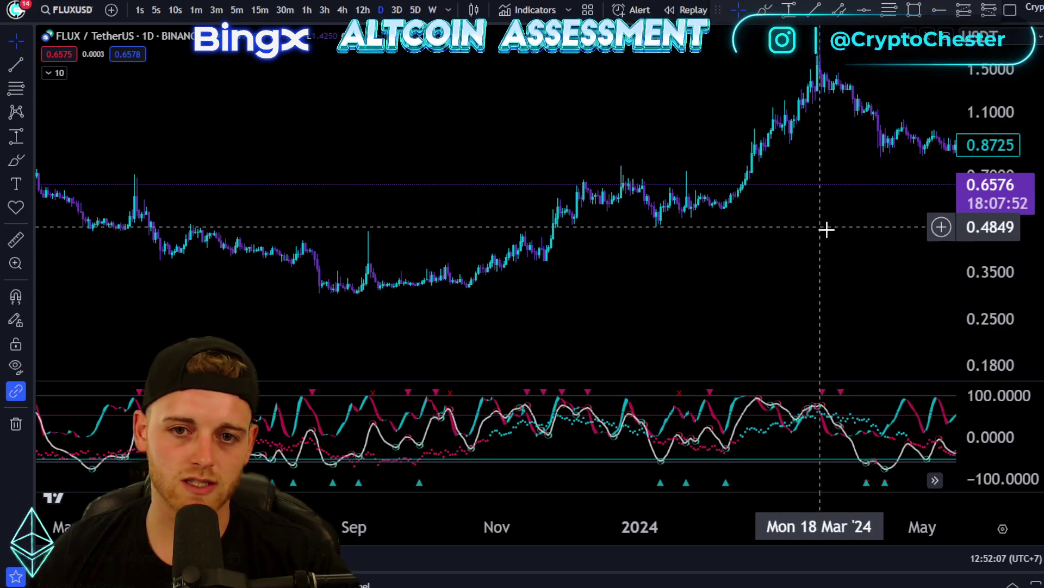
{"action": "left_click_drag", "start_coordinate": [830, 250], "coordinate": [485, 285]}
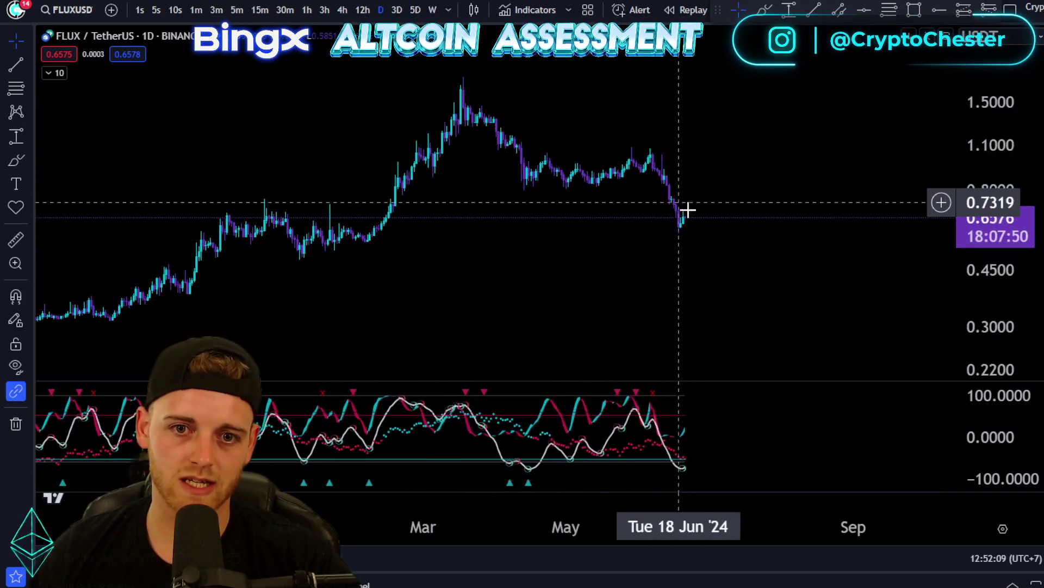
{"action": "left_click_drag", "start_coordinate": [657, 238], "coordinate": [754, 294]}
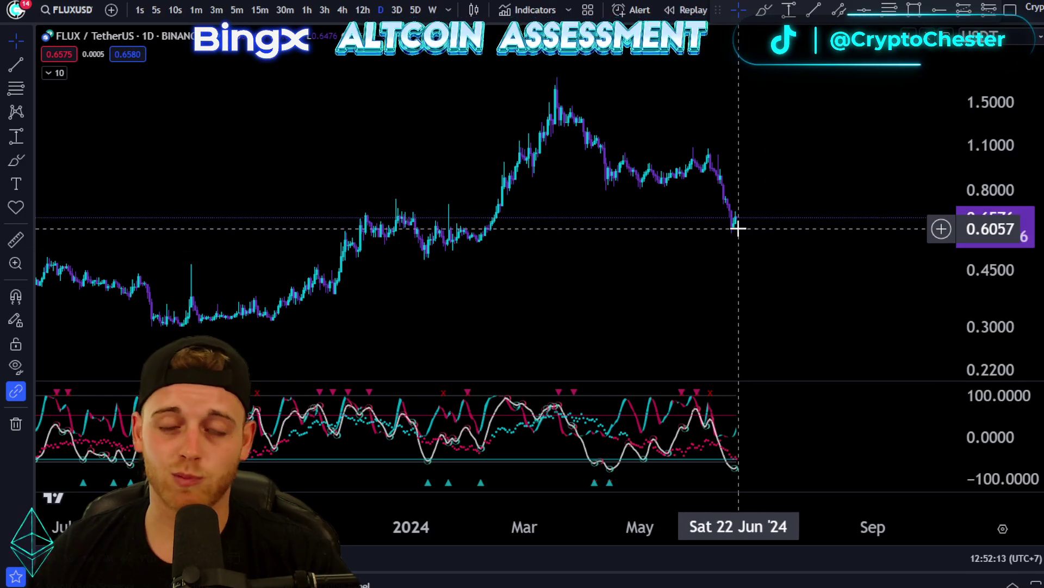
{"action": "left_click_drag", "start_coordinate": [636, 277], "coordinate": [750, 292]}
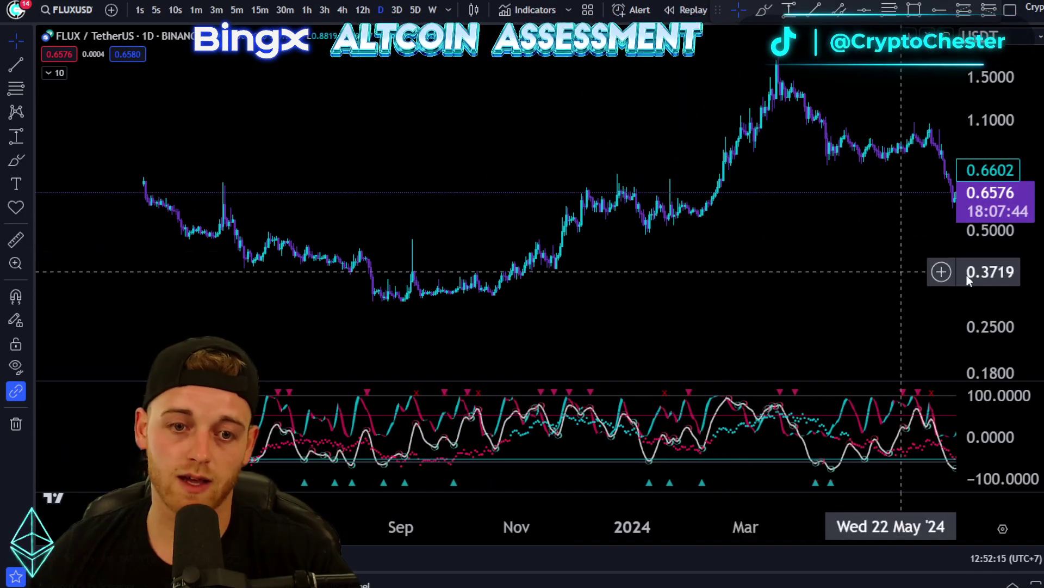
{"action": "scroll", "coordinate": [814, 185], "scroll_direction": "up", "scroll_amount": 5}
{"action": "left_click_drag", "start_coordinate": [622, 250], "coordinate": [840, 233]}
{"action": "scroll", "coordinate": [849, 240], "scroll_direction": "down", "scroll_amount": 4}
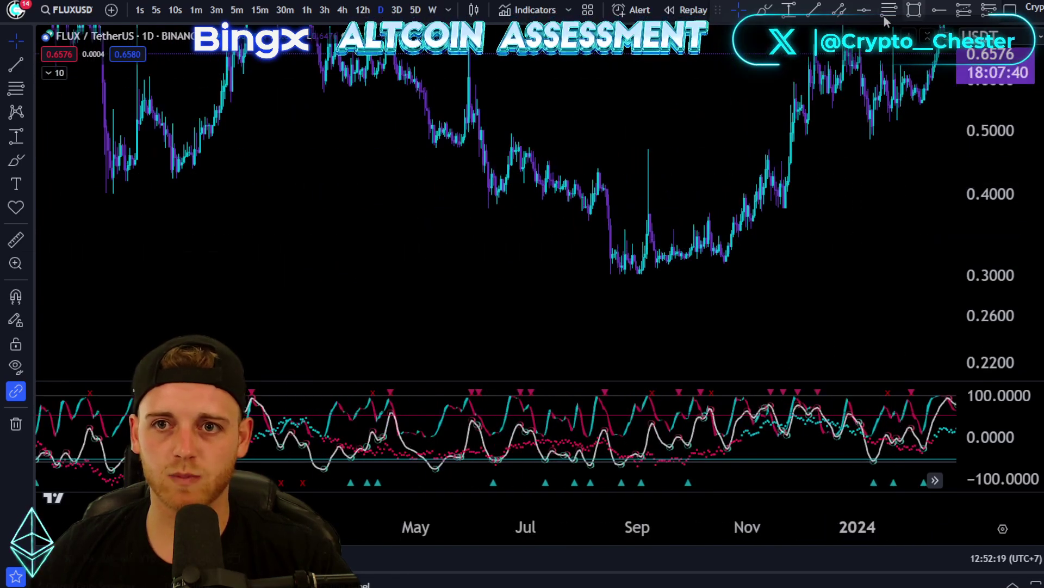
{"action": "left_click", "coordinate": [940, 9]}
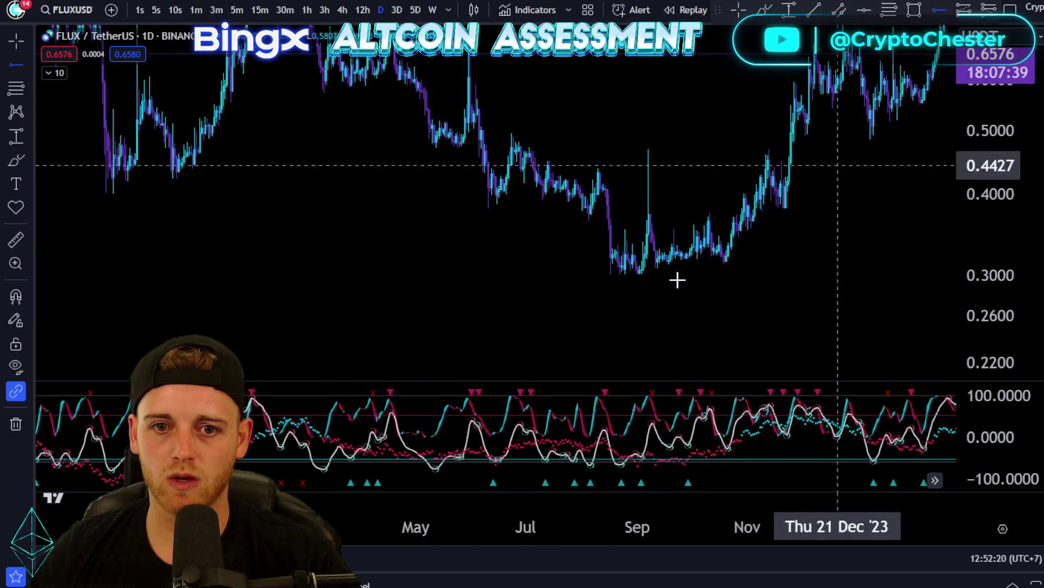
{"action": "left_click", "coordinate": [613, 274]}
Step: Examine the daily swings from September to late November 2023 for the last low before the breakout
{"action": "left_click_drag", "start_coordinate": [802, 226], "coordinate": [664, 250]}
{"action": "left_click_drag", "start_coordinate": [723, 227], "coordinate": [650, 252]}
{"action": "scroll", "coordinate": [647, 261], "scroll_direction": "up", "scroll_amount": 2}
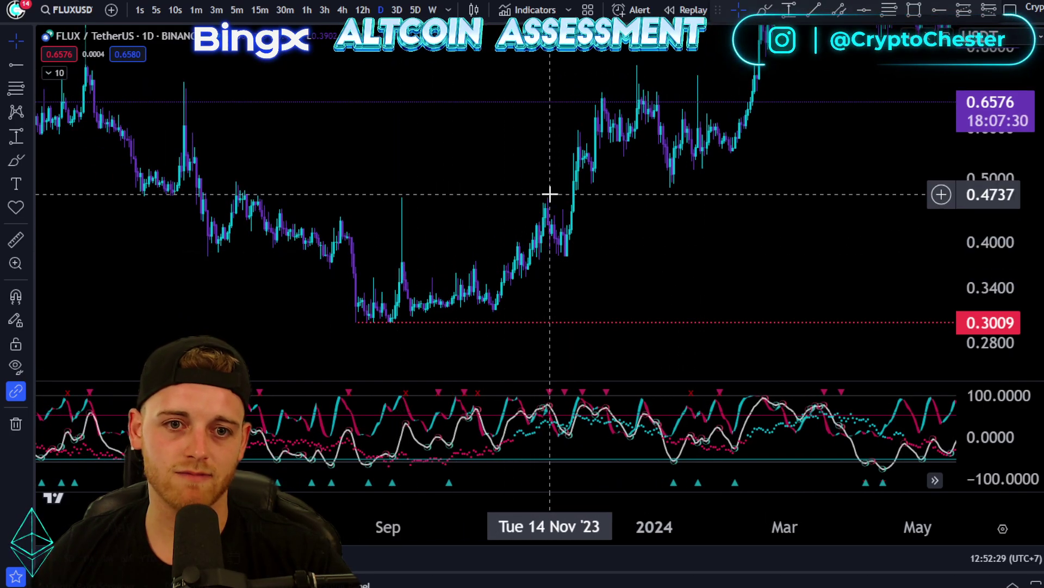
{"action": "scroll", "coordinate": [541, 197], "scroll_direction": "up", "scroll_amount": 3}
{"action": "left_click_drag", "start_coordinate": [527, 256], "coordinate": [947, 153]}
{"action": "scroll", "coordinate": [856, 256], "scroll_direction": "up", "scroll_amount": 2}
{"action": "scroll", "coordinate": [947, 153], "scroll_direction": "up", "scroll_amount": 2}
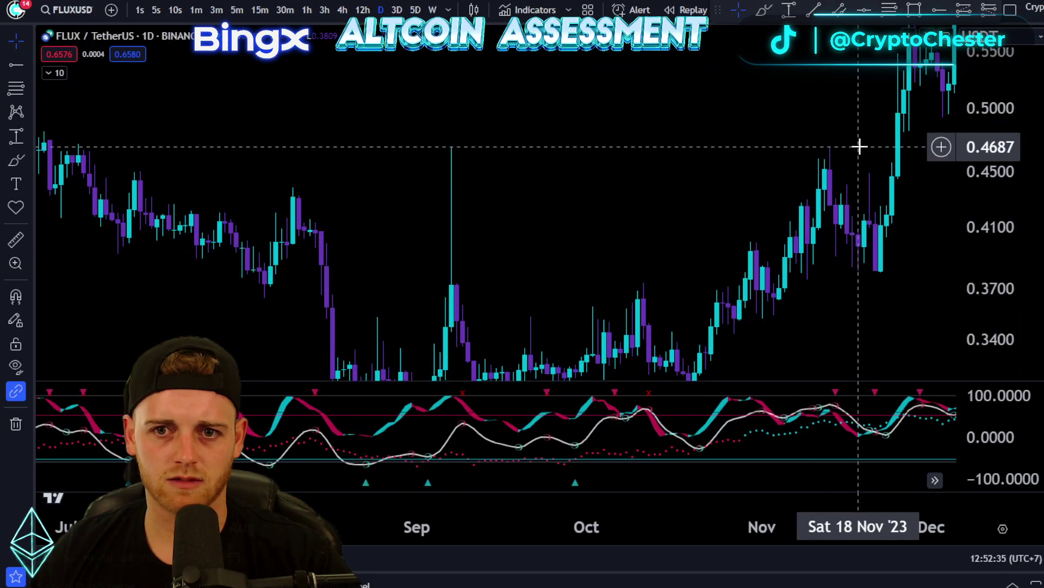
{"action": "scroll", "coordinate": [858, 272], "scroll_direction": "up", "scroll_amount": 2}
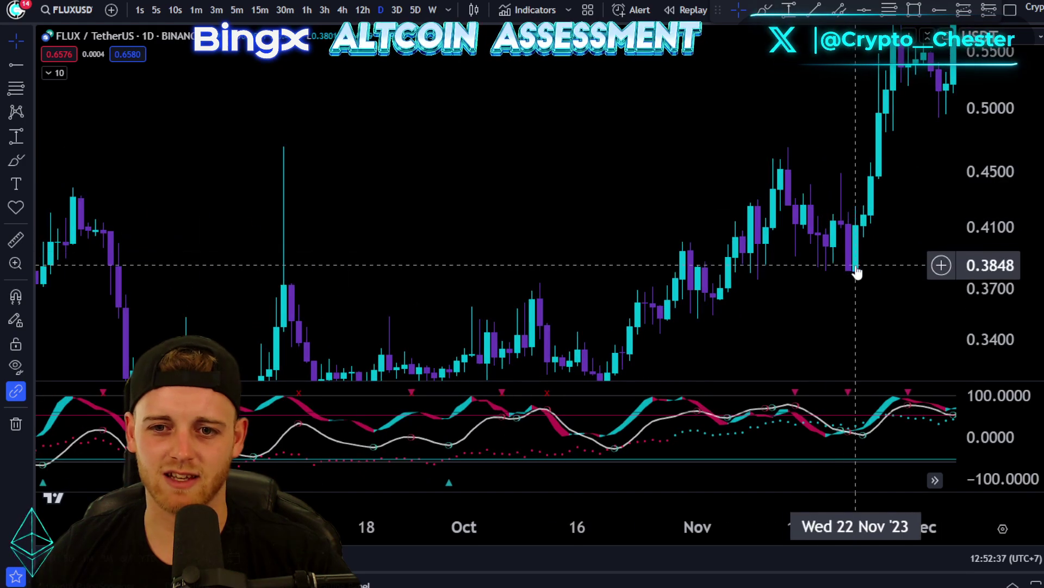
{"action": "left_click_drag", "start_coordinate": [858, 272], "coordinate": [415, 289]}
{"action": "scroll", "coordinate": [866, 234], "scroll_direction": "down", "scroll_amount": 3}
{"action": "left_click_drag", "start_coordinate": [680, 245], "coordinate": [786, 250]}
{"action": "scroll", "coordinate": [835, 250], "scroll_direction": "down", "scroll_amount": 3}
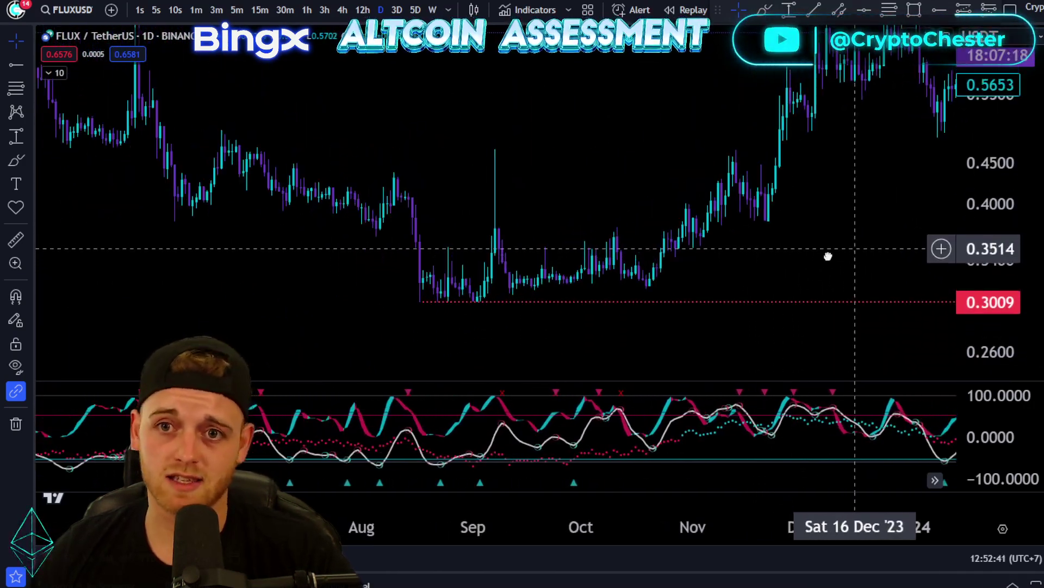
Step: Place a horizontal ray at the November 2023 swing low, at 0.3808, and color it yellow
{"action": "left_click", "coordinate": [940, 10]}
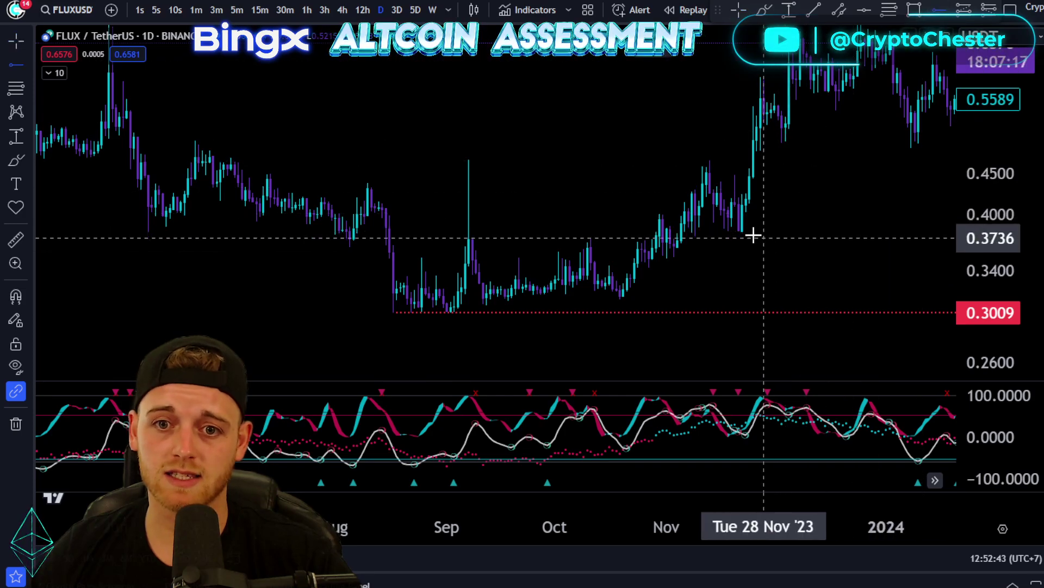
{"action": "left_click", "coordinate": [725, 231]}
{"action": "left_click_drag", "start_coordinate": [802, 205], "coordinate": [728, 230]}
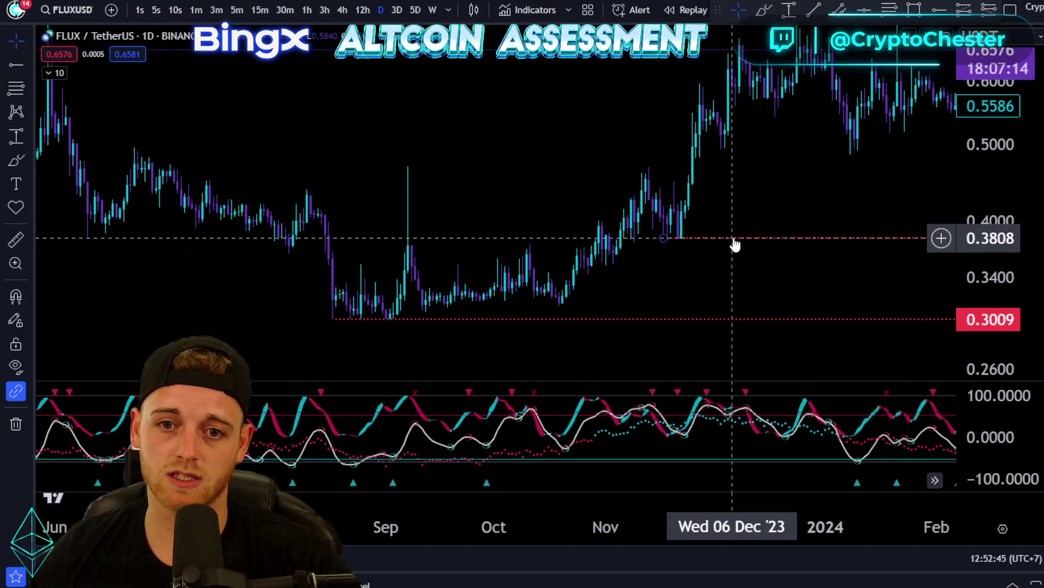
{"action": "double_click", "coordinate": [692, 237]}
{"action": "left_click", "coordinate": [562, 289]}
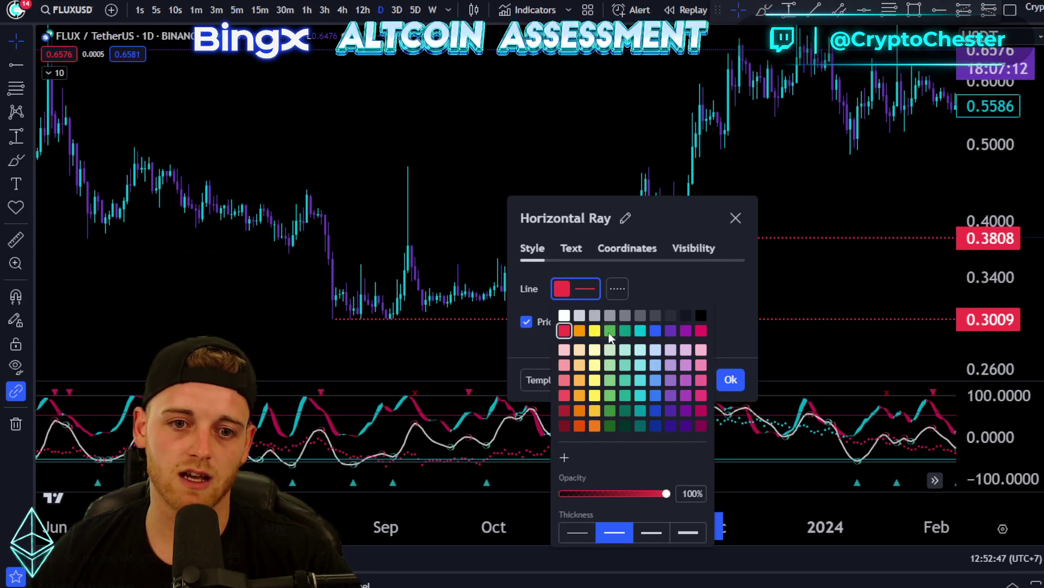
{"action": "left_click", "coordinate": [730, 379]}
Step: Place a yellow horizontal ray at the early December 2023 swing low, at 0.4915
{"action": "left_click_drag", "start_coordinate": [729, 212], "coordinate": [840, 261]}
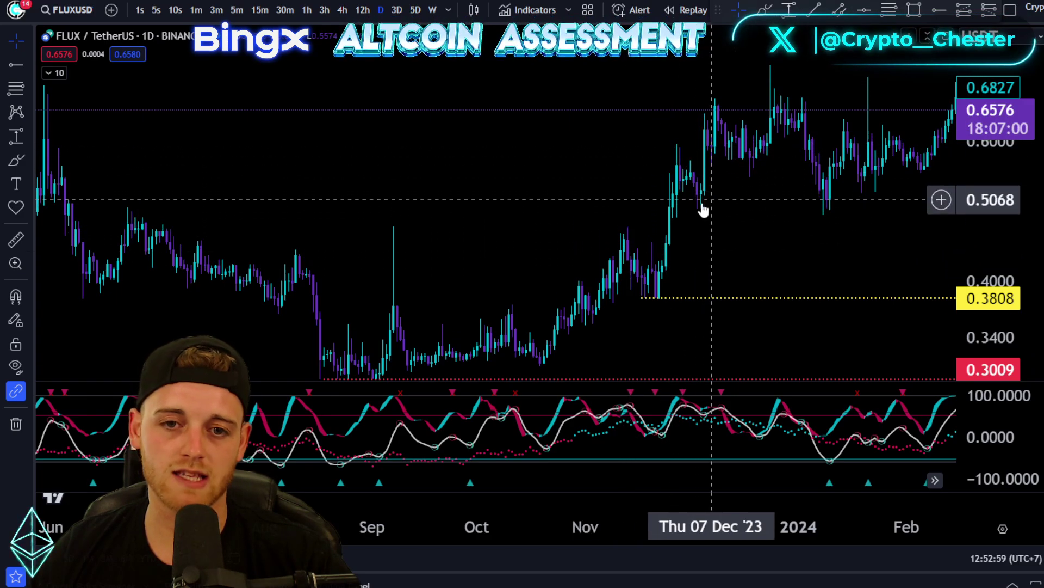
{"action": "scroll", "coordinate": [720, 209], "scroll_direction": "up", "scroll_amount": 5}
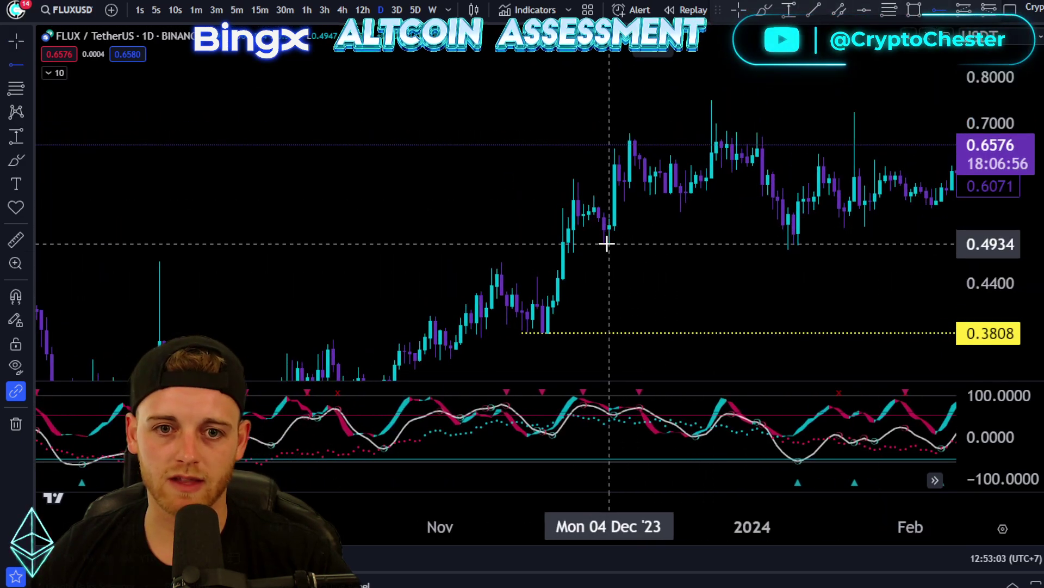
{"action": "scroll", "coordinate": [603, 250], "scroll_direction": "down", "scroll_amount": 3}
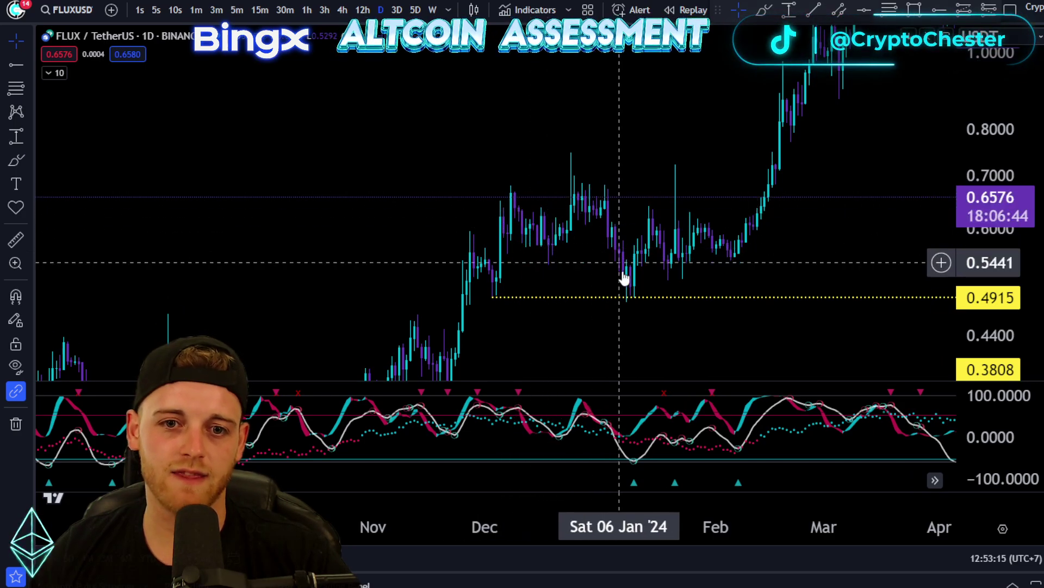
Step: Measure the price drop from the February 2024 spike high to the following low, and delete the measurement
{"action": "left_click_drag", "start_coordinate": [751, 271], "coordinate": [693, 288]}
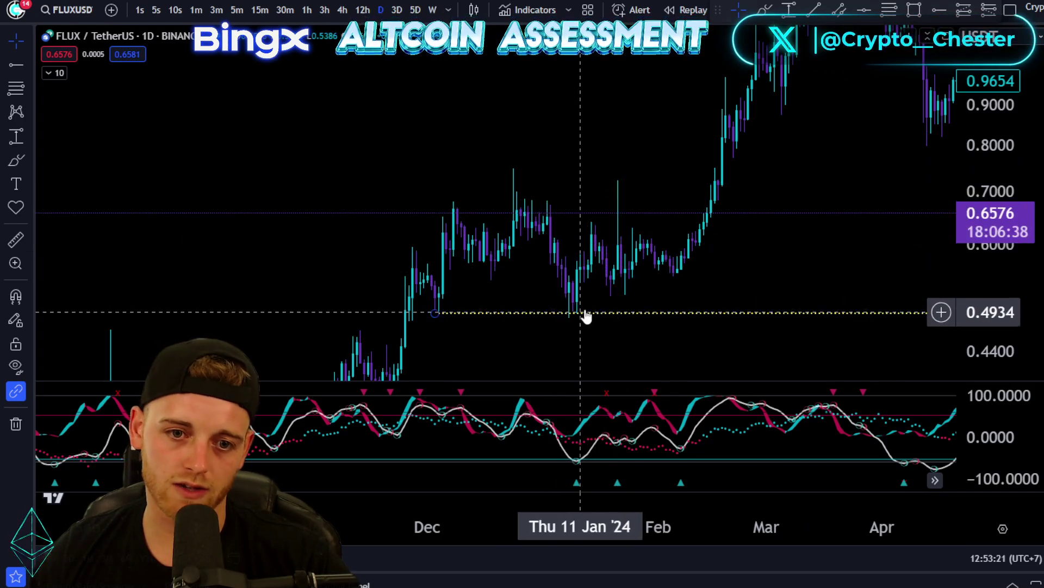
{"action": "left_click_drag", "start_coordinate": [581, 272], "coordinate": [746, 228]}
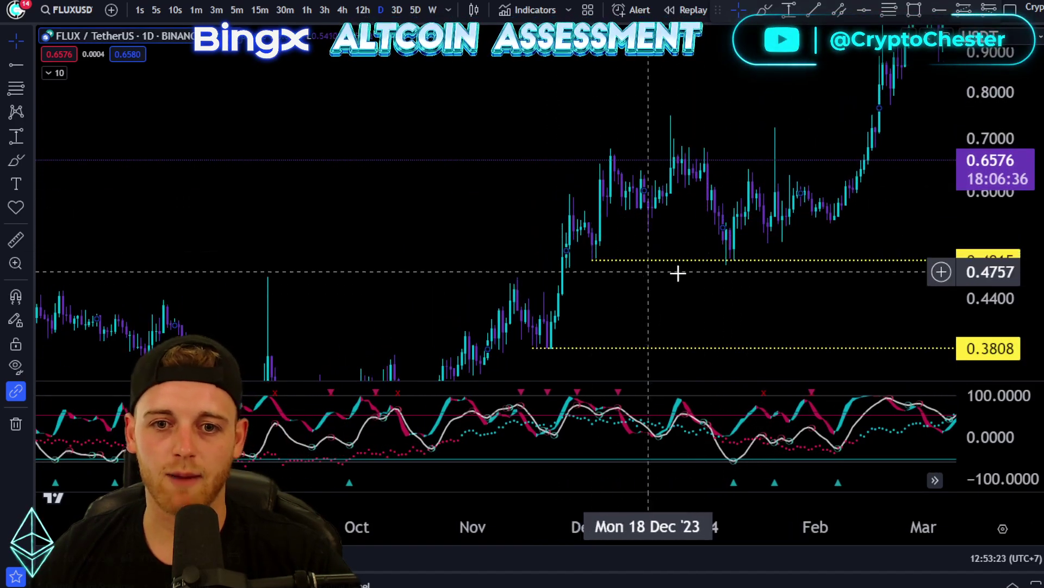
{"action": "left_click_drag", "start_coordinate": [818, 234], "coordinate": [707, 310]}
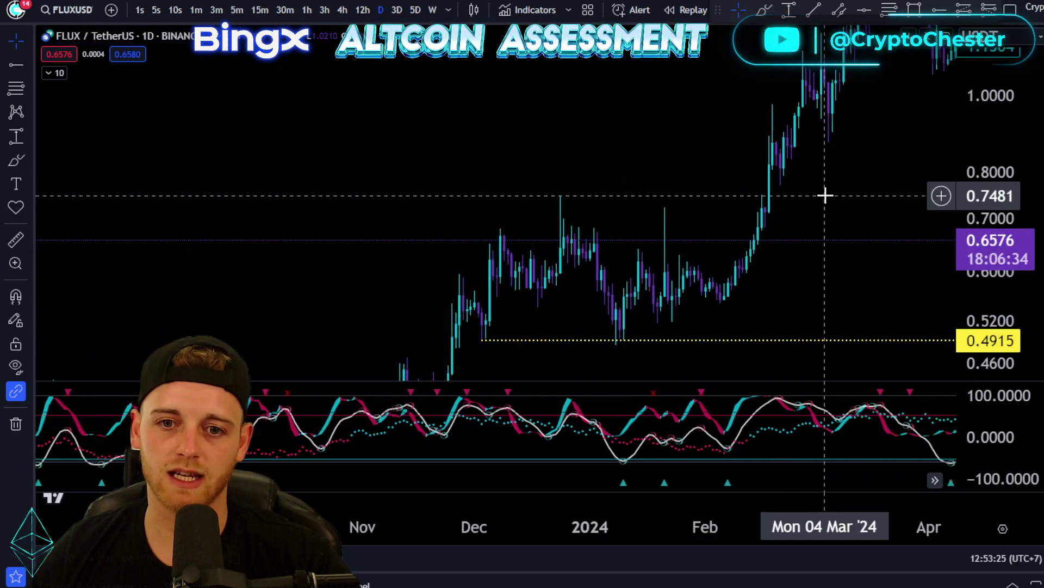
{"action": "left_click_drag", "start_coordinate": [826, 196], "coordinate": [795, 219]}
{"action": "scroll", "coordinate": [793, 239], "scroll_direction": "right", "scroll_amount": 10}
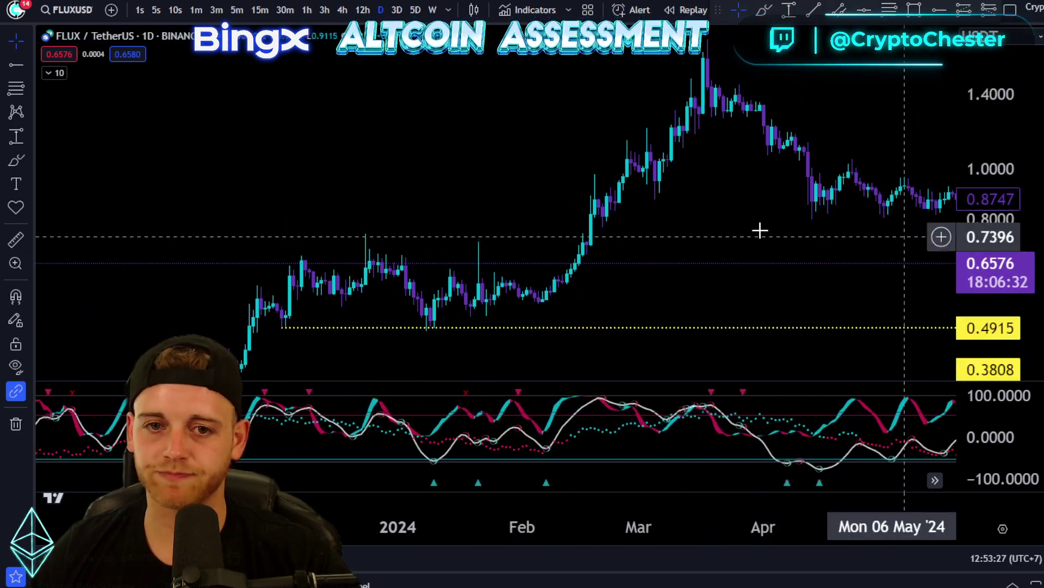
{"action": "scroll", "coordinate": [653, 220], "scroll_direction": "left", "scroll_amount": 1}
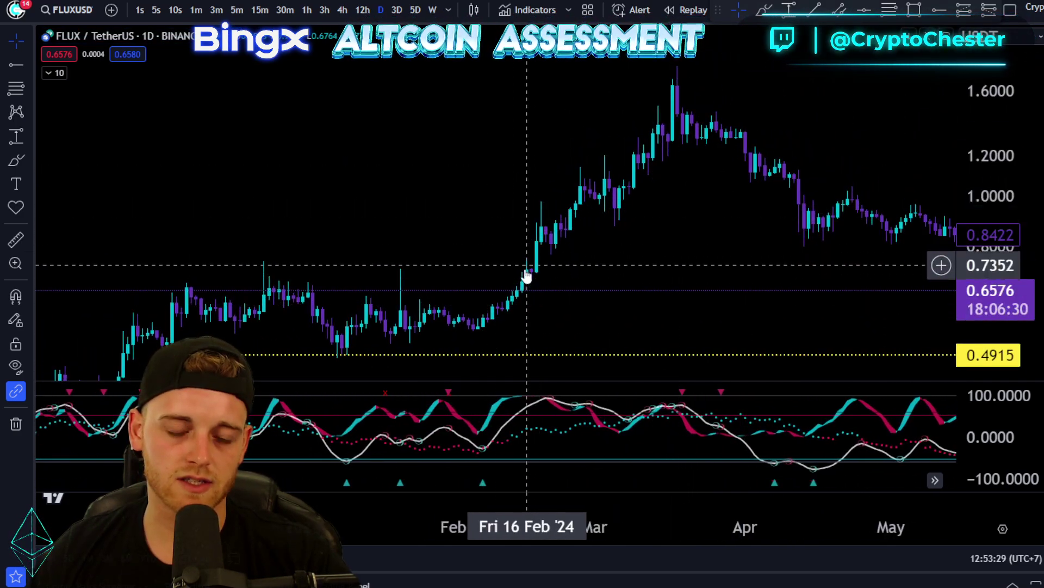
{"action": "left_click_drag", "start_coordinate": [533, 228], "coordinate": [698, 263]}
{"action": "left_click", "coordinate": [791, 11]}
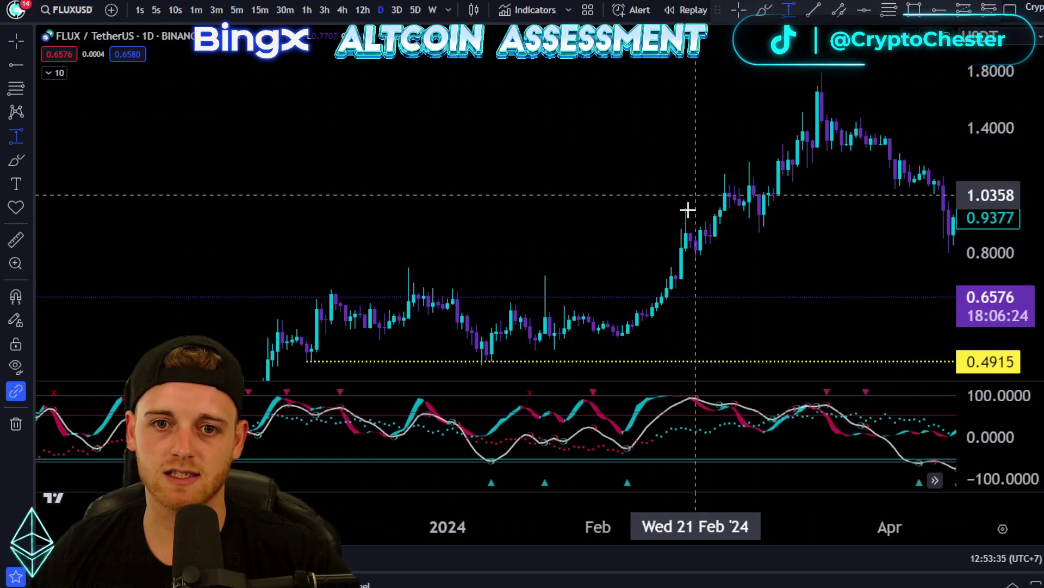
{"action": "left_click", "coordinate": [715, 262]}
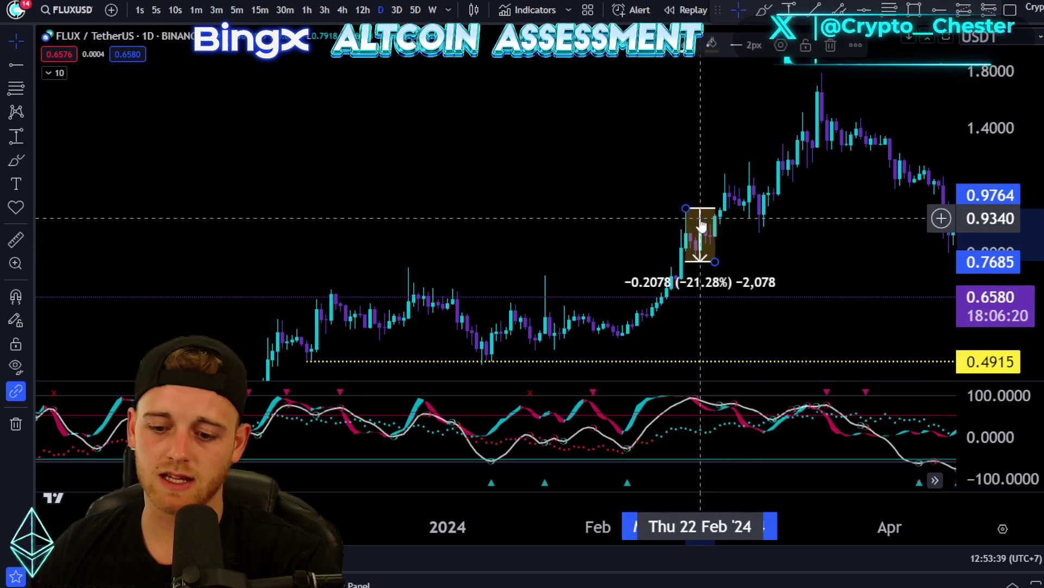
{"action": "key", "text": "Delete"}
Step: Place yellow horizontal rays at the late February 2024 low, at 0.7685, and the early March 2024 low, at 0.8778
{"action": "left_click", "coordinate": [940, 12]}
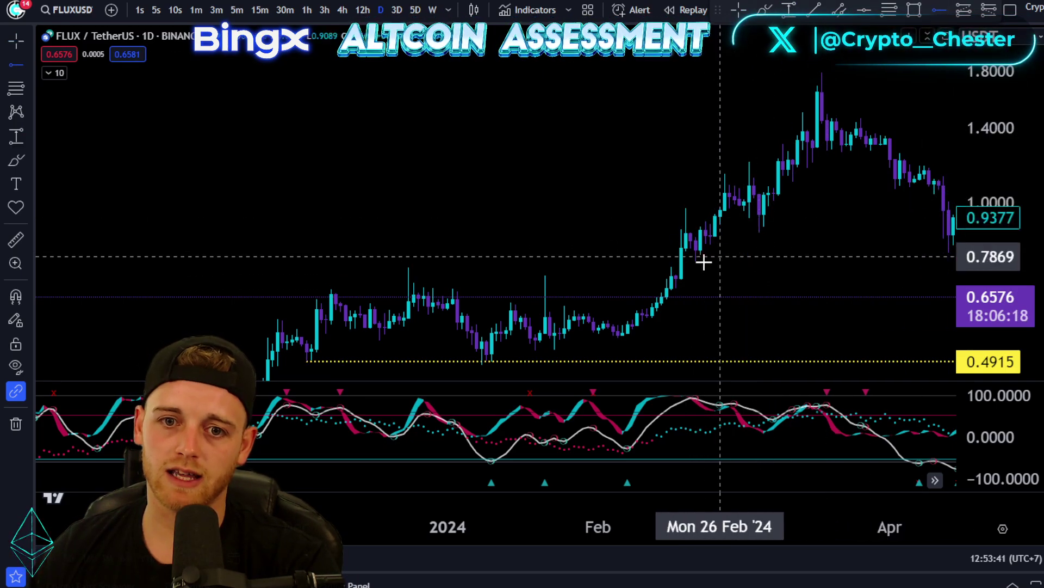
{"action": "left_click", "coordinate": [696, 262]}
{"action": "left_click_drag", "start_coordinate": [775, 247], "coordinate": [585, 225]}
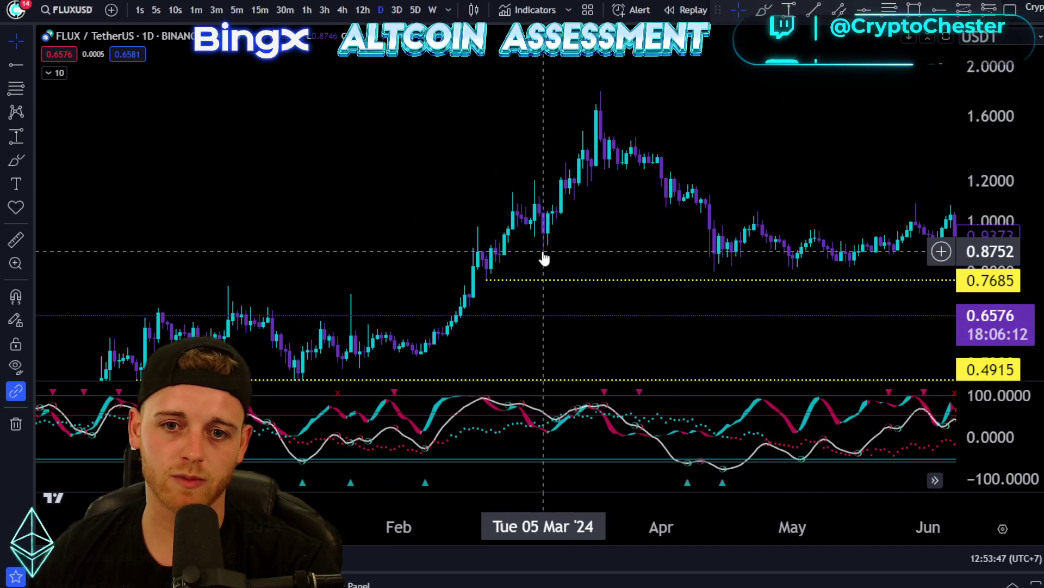
{"action": "key", "text": "alt+h"}
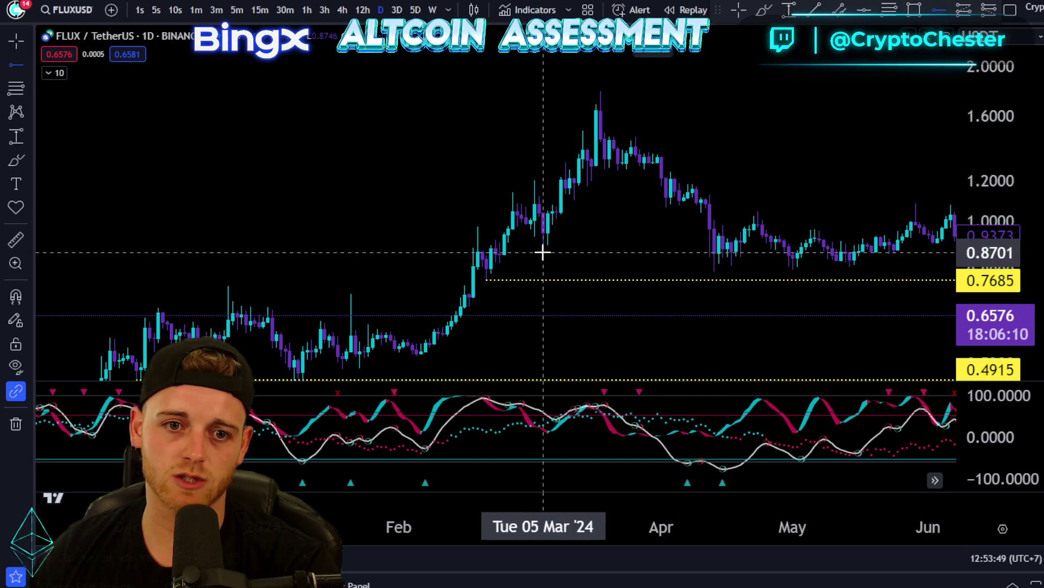
{"action": "left_click_drag", "start_coordinate": [595, 203], "coordinate": [737, 180]}
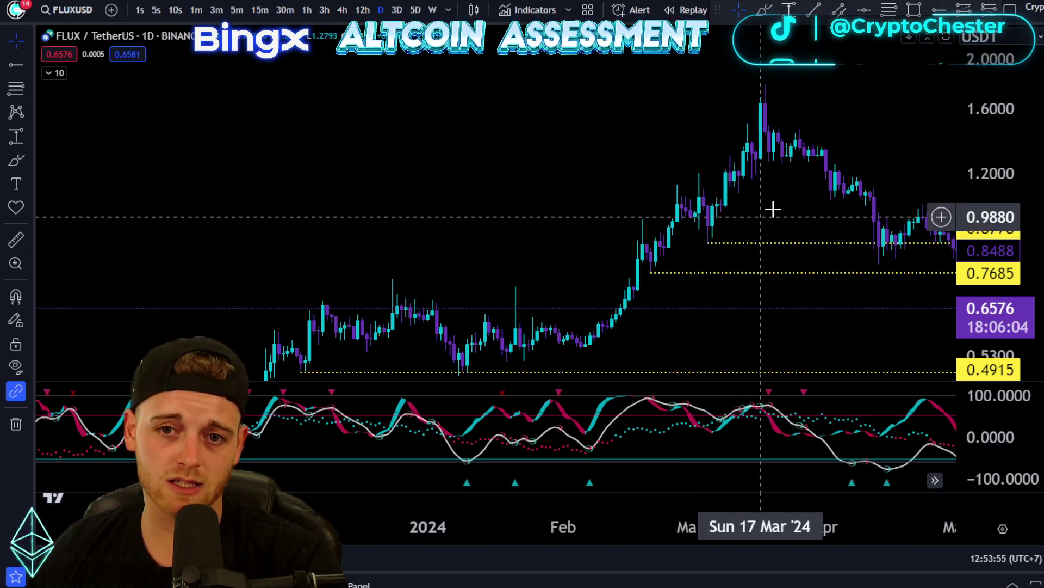
Step: Review the daily price action up to June 2024 against the marked swing-low levels
{"action": "left_click_drag", "start_coordinate": [768, 214], "coordinate": [678, 246]}
{"action": "scroll", "coordinate": [788, 282], "scroll_direction": "down", "scroll_amount": 5}
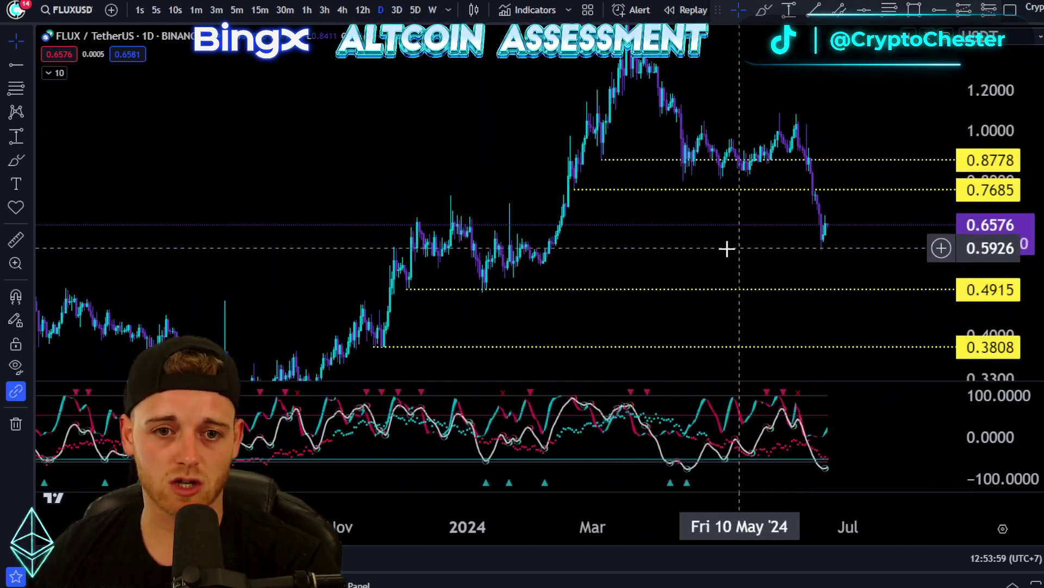
{"action": "left_click_drag", "start_coordinate": [683, 228], "coordinate": [655, 233]}
{"action": "scroll", "coordinate": [811, 224], "scroll_direction": "up", "scroll_amount": 3}
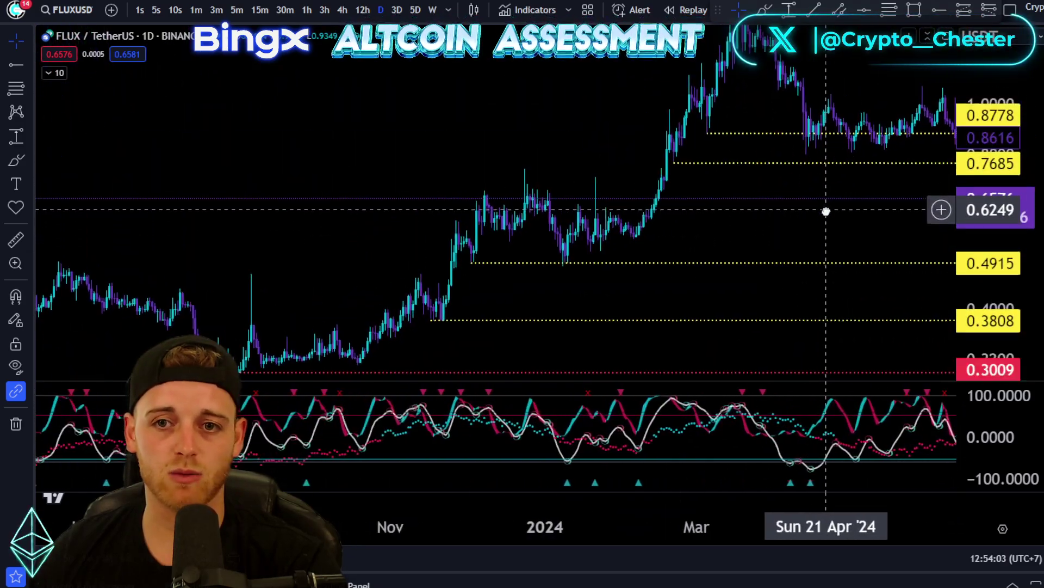
{"action": "left_click_drag", "start_coordinate": [811, 224], "coordinate": [674, 198]}
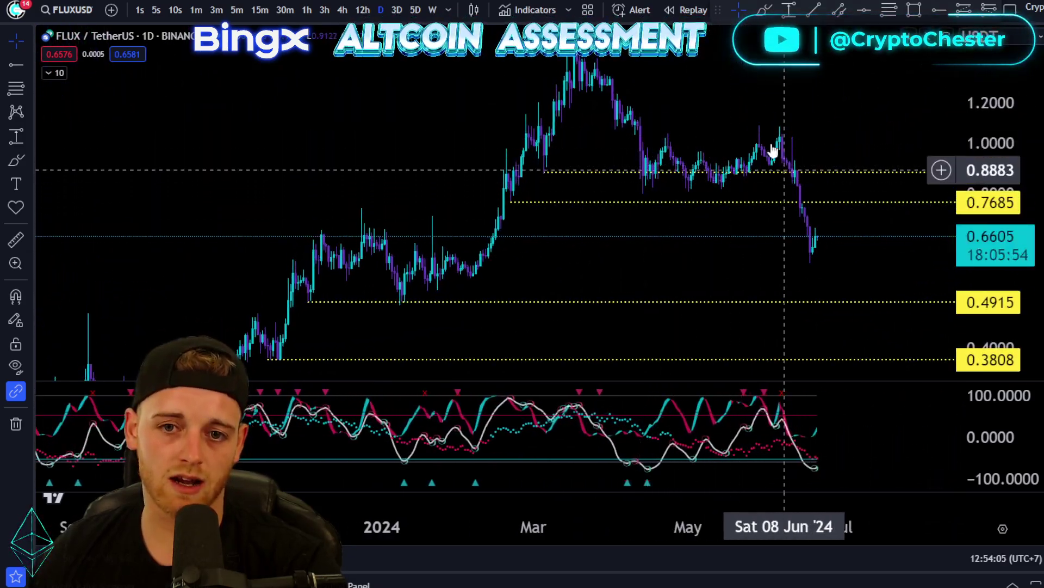
{"action": "left_click_drag", "start_coordinate": [831, 172], "coordinate": [833, 190]}
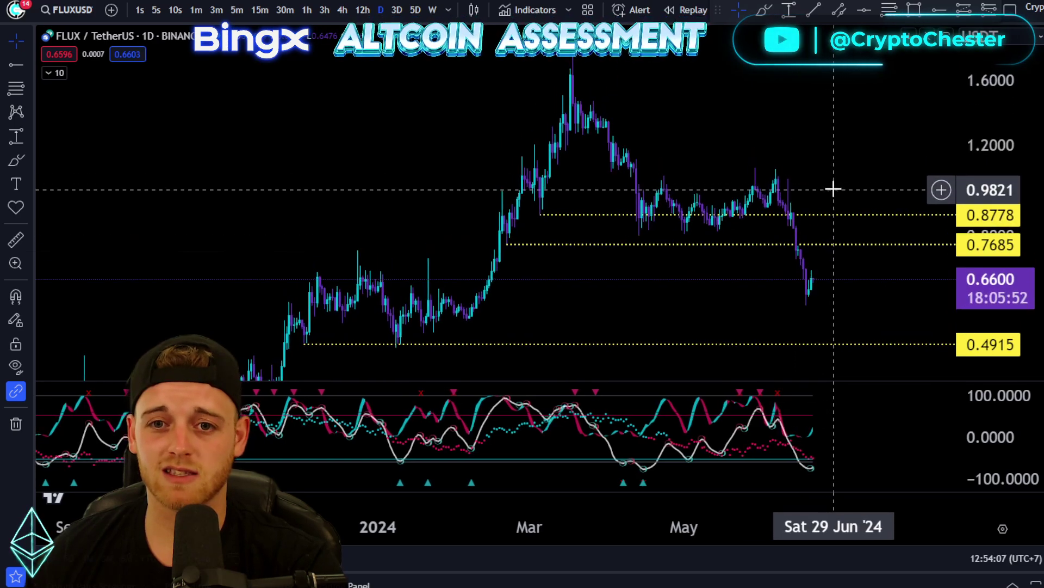
Step: Draw a Fibonacci retracement from the August 2023 low, at 0.3015, up to the March 2024 high
{"action": "left_click_drag", "start_coordinate": [716, 114], "coordinate": [702, 137]}
{"action": "left_click_drag", "start_coordinate": [780, 131], "coordinate": [789, 158]}
{"action": "scroll", "coordinate": [733, 272], "scroll_direction": "down", "scroll_amount": 3}
{"action": "left_click_drag", "start_coordinate": [733, 273], "coordinate": [744, 163]}
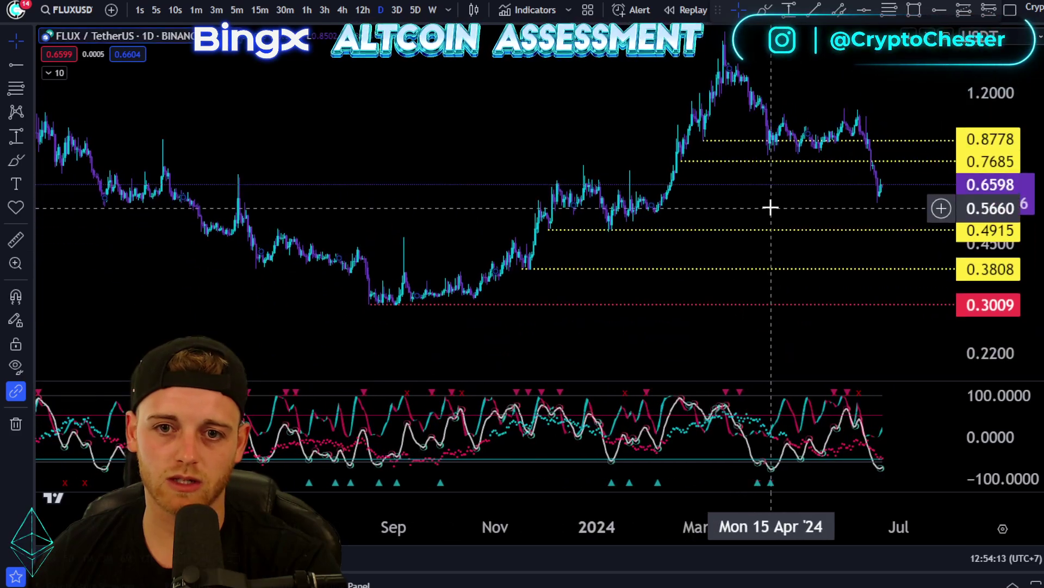
{"action": "scroll", "coordinate": [832, 196], "scroll_direction": "down", "scroll_amount": 3}
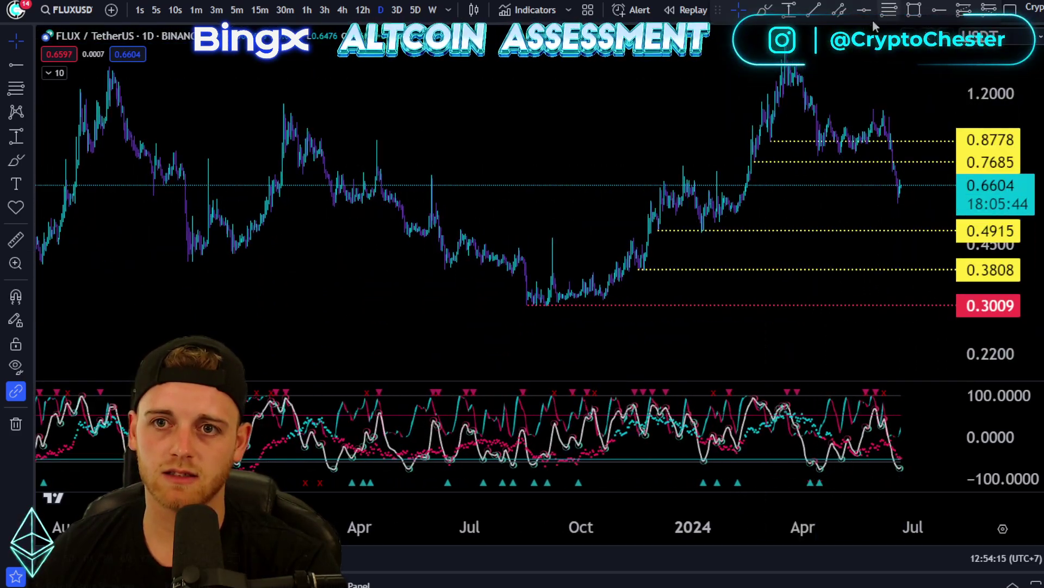
{"action": "left_click", "coordinate": [528, 305]}
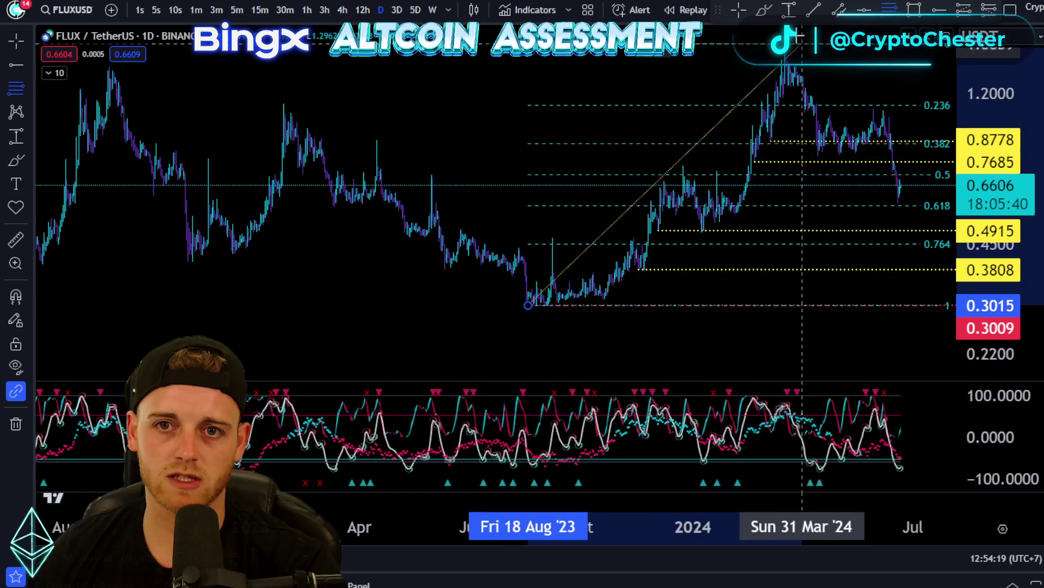
{"action": "left_click", "coordinate": [874, 64]}
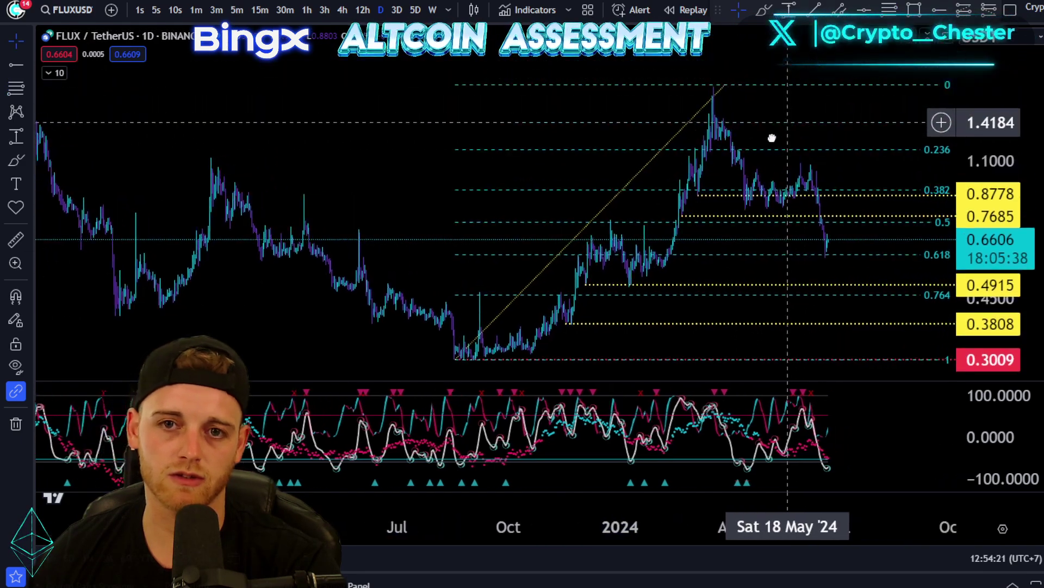
Step: Examine the June 2024 price drop against the Fibonacci retracement levels, and remove the retracement from the chart
{"action": "scroll", "coordinate": [769, 135], "scroll_direction": "up", "scroll_amount": 4}
{"action": "scroll", "coordinate": [816, 291], "scroll_direction": "up", "scroll_amount": 2}
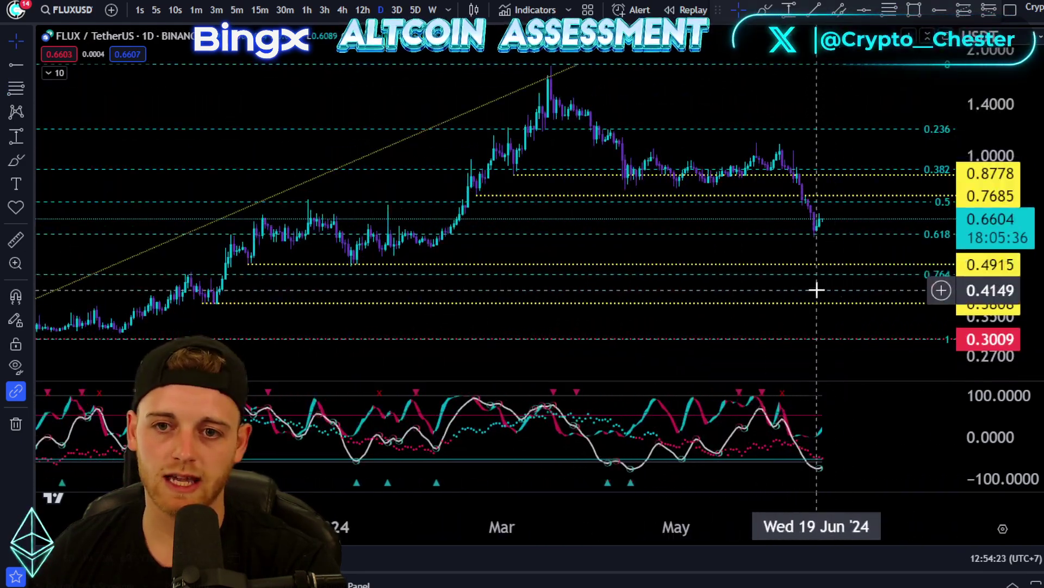
{"action": "scroll", "coordinate": [819, 272], "scroll_direction": "up", "scroll_amount": 2}
{"action": "left_click_drag", "start_coordinate": [993, 306], "coordinate": [994, 380]}
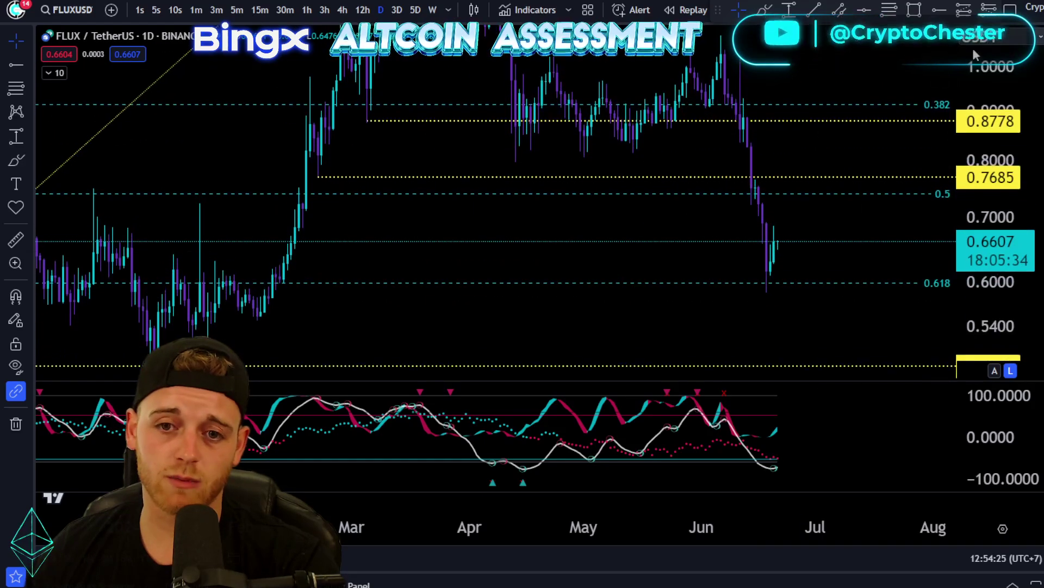
{"action": "scroll", "coordinate": [772, 212], "scroll_direction": "up", "scroll_amount": 2}
{"action": "left_click_drag", "start_coordinate": [772, 212], "coordinate": [800, 158]}
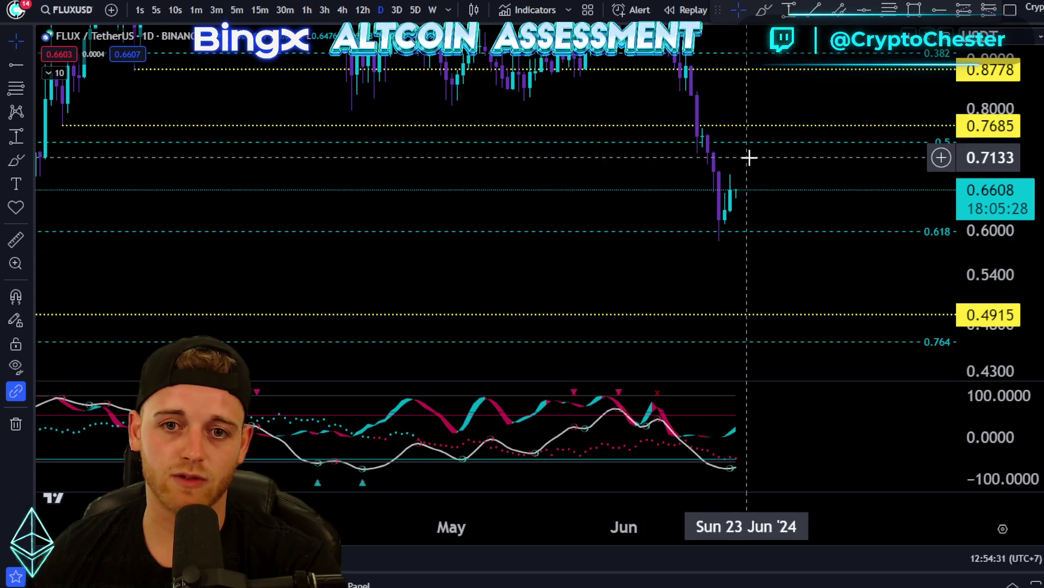
{"action": "scroll", "coordinate": [795, 185], "scroll_direction": "down", "scroll_amount": 4}
{"action": "left_click_drag", "start_coordinate": [865, 260], "coordinate": [618, 238]}
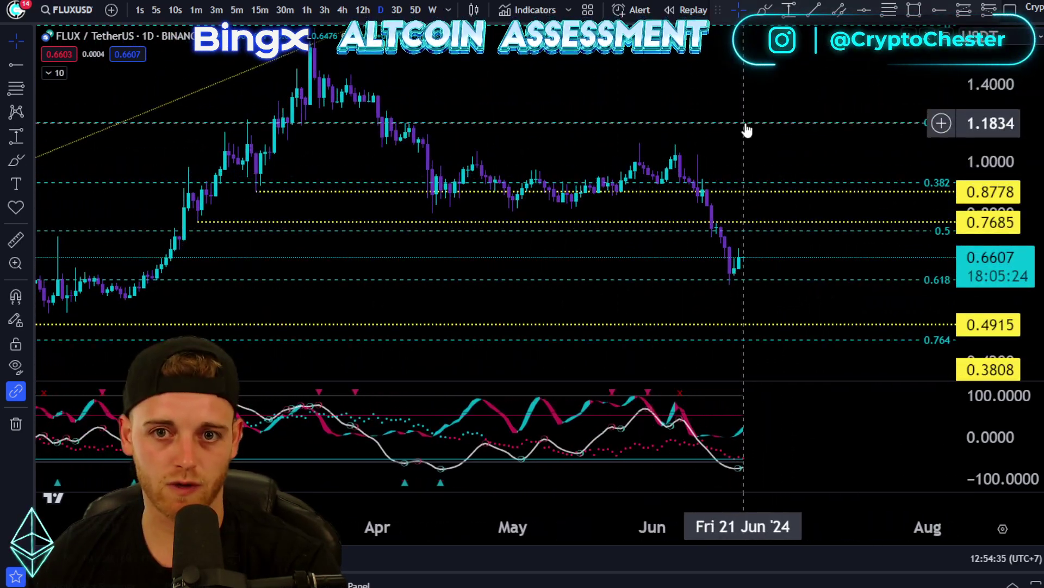
{"action": "left_click_drag", "start_coordinate": [685, 122], "coordinate": [753, 168]}
{"action": "scroll", "coordinate": [803, 82], "scroll_direction": "down", "scroll_amount": 1}
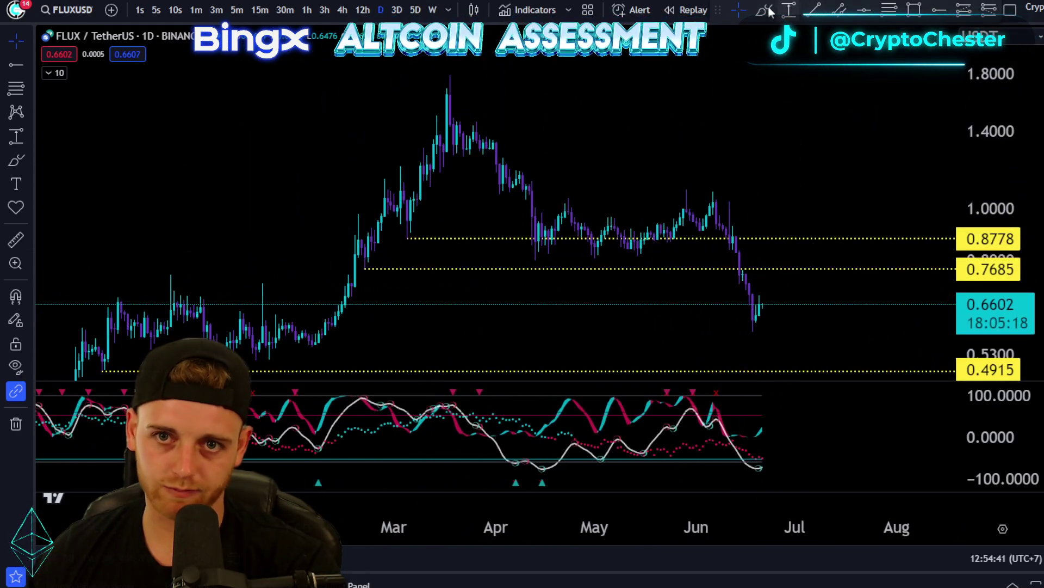
Step: Place a horizontal ray at the 29 May 2024 swing high, at 1.0825, and set its colour to orange
{"action": "left_click_drag", "start_coordinate": [489, 87], "coordinate": [500, 106]}
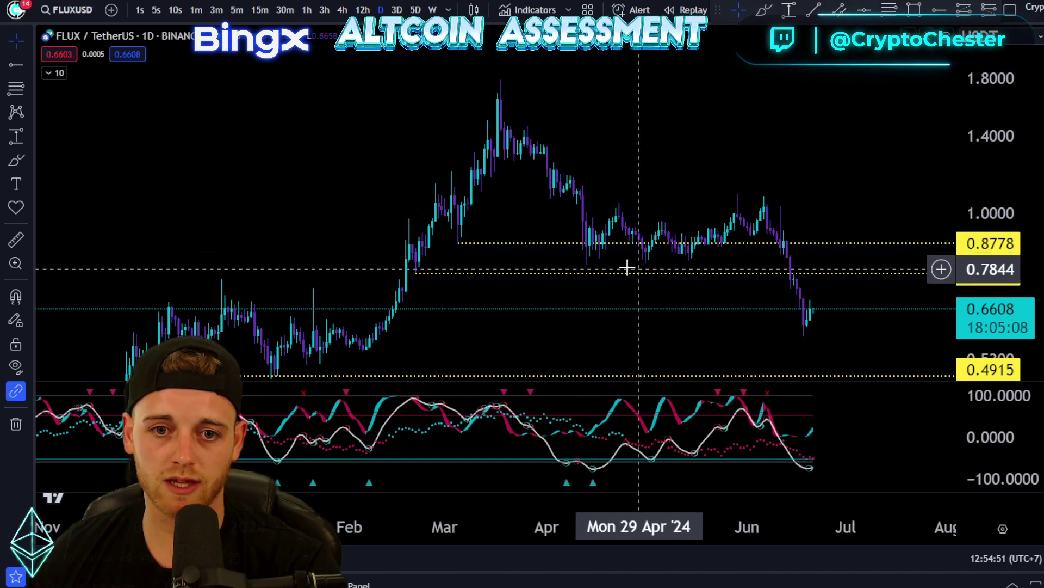
{"action": "left_click", "coordinate": [940, 10]}
{"action": "left_click", "coordinate": [737, 195]}
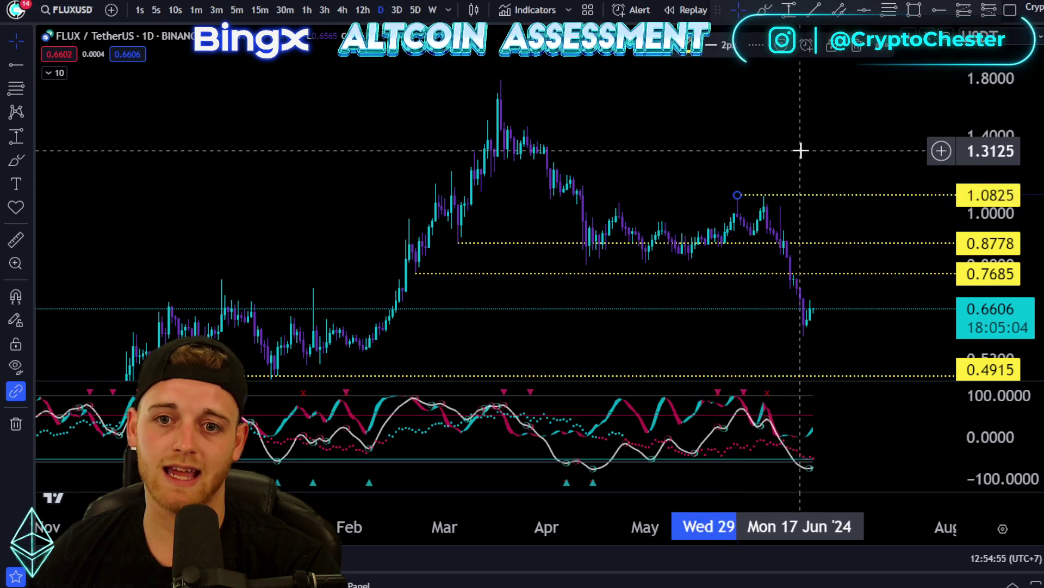
{"action": "double_click", "coordinate": [807, 198]}
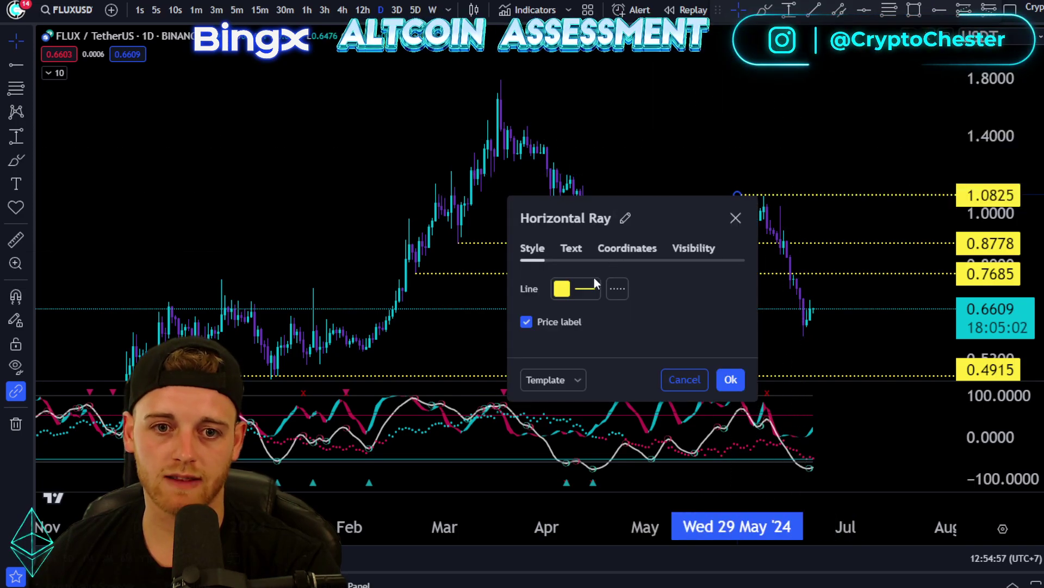
{"action": "left_click", "coordinate": [566, 291]}
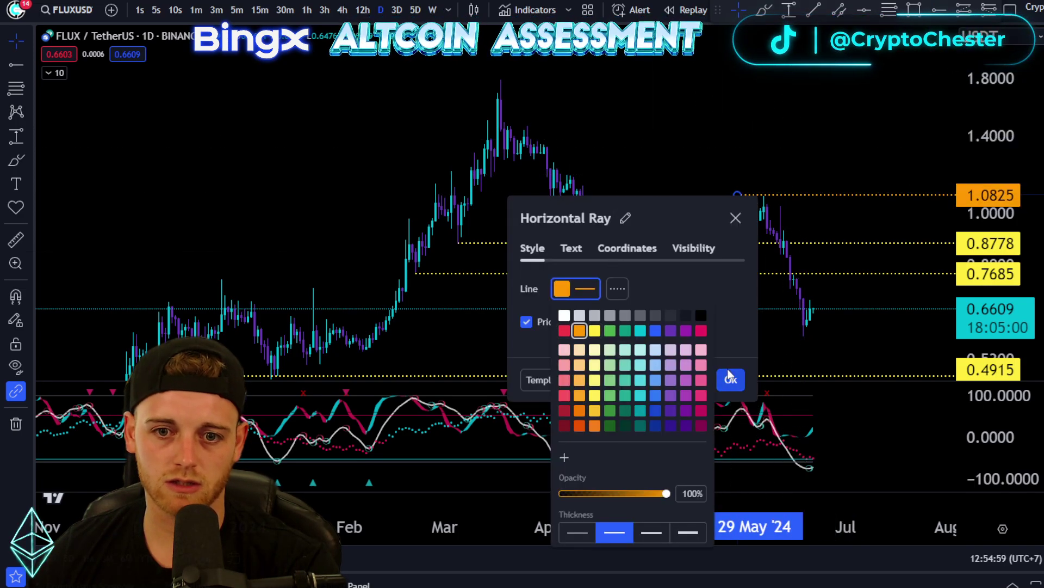
{"action": "left_click", "coordinate": [729, 376]}
Step: Sketch with the brush a circle around the highs at 1.0825, a projected bounce to about 0.72 with a circled lower high, and a following drop
{"action": "left_click_drag", "start_coordinate": [737, 140], "coordinate": [576, 140]}
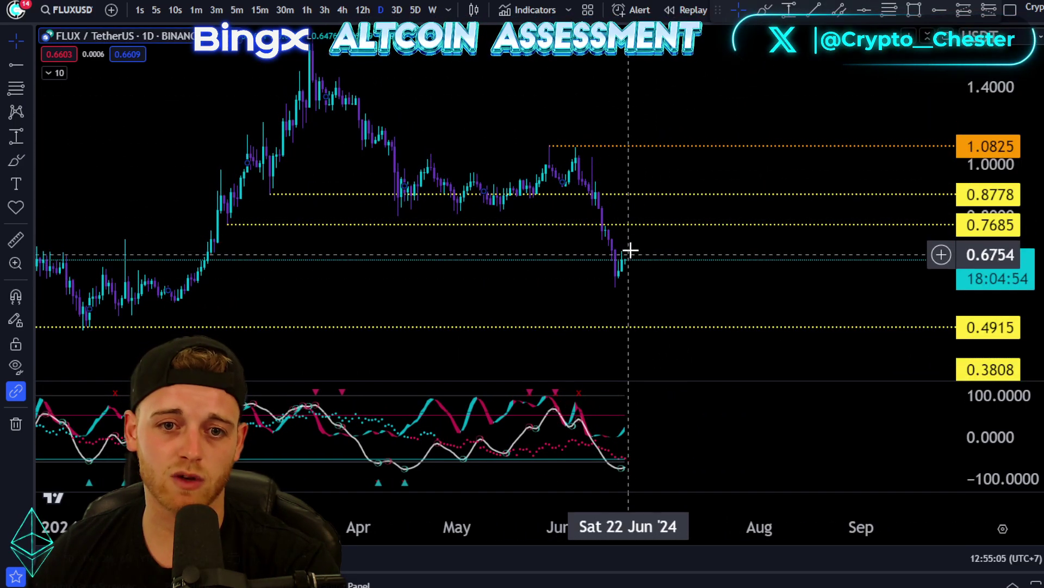
{"action": "scroll", "coordinate": [632, 294], "scroll_direction": "up", "scroll_amount": 2}
{"action": "left_click_drag", "start_coordinate": [631, 294], "coordinate": [730, 256]}
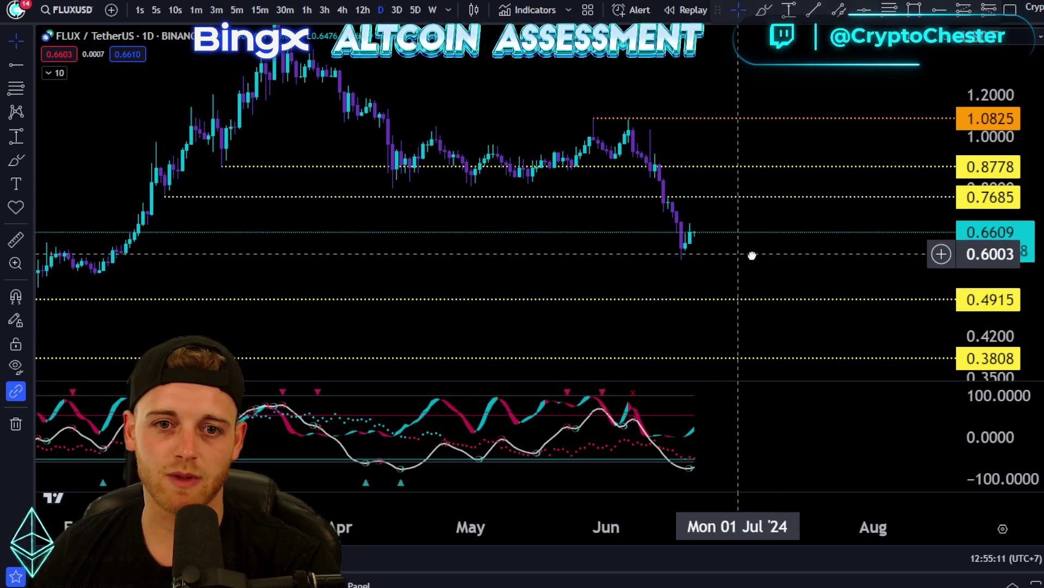
{"action": "left_click_drag", "start_coordinate": [747, 255], "coordinate": [778, 65]}
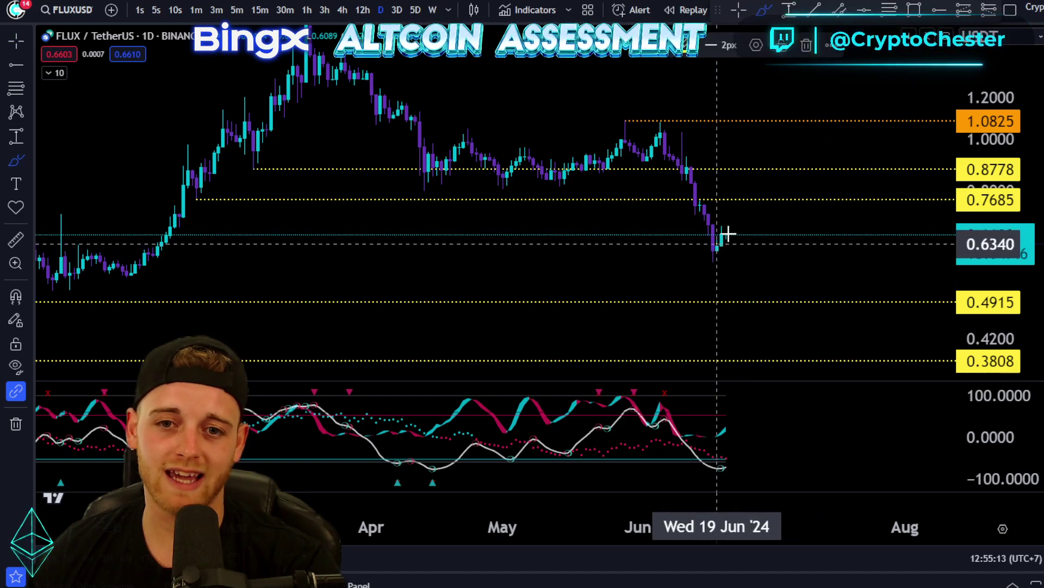
{"action": "mouse_move", "coordinate": [615, 107]}
{"action": "left_mouse_down"}
{"action": "mouse_move", "coordinate": [687, 130]}
{"action": "mouse_move", "coordinate": [628, 101]}
{"action": "left_mouse_up"}
{"action": "left_click_drag", "start_coordinate": [788, 213], "coordinate": [740, 231]}
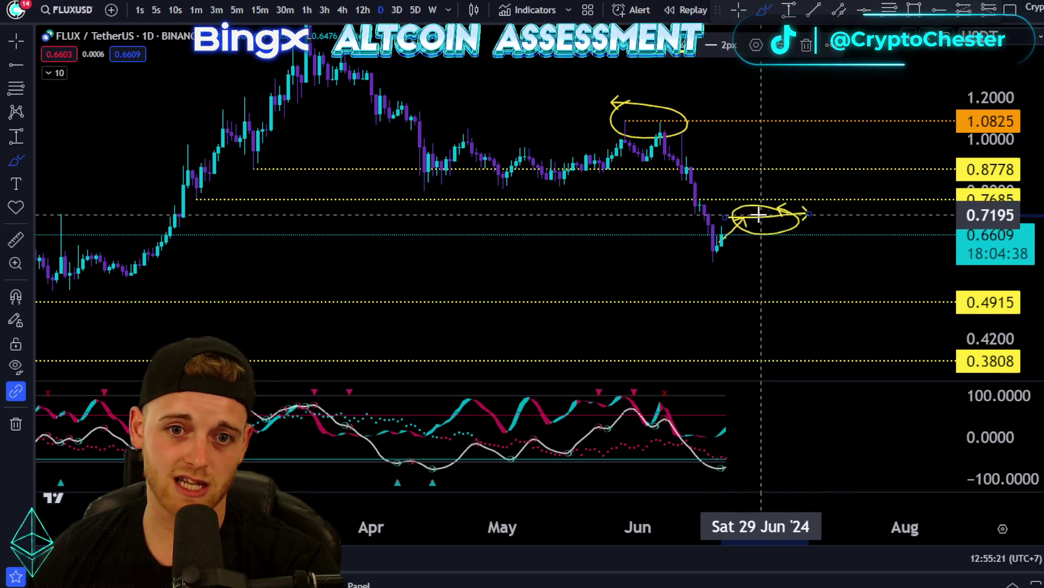
{"action": "left_click_drag", "start_coordinate": [805, 267], "coordinate": [801, 266]}
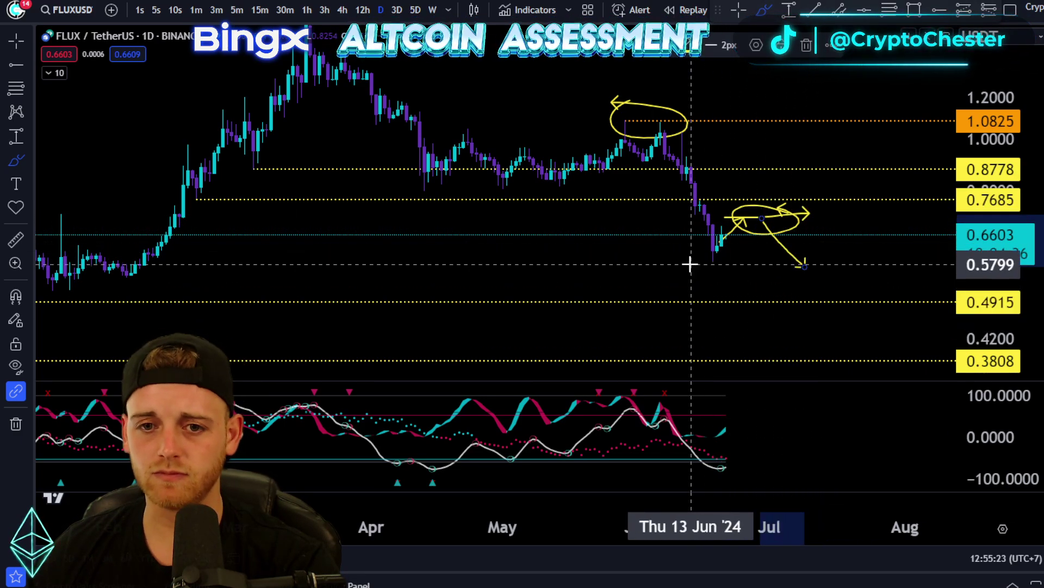
Step: Undo all the freehand brush annotations on the chart
{"action": "key", "text": "ctrl+z"}
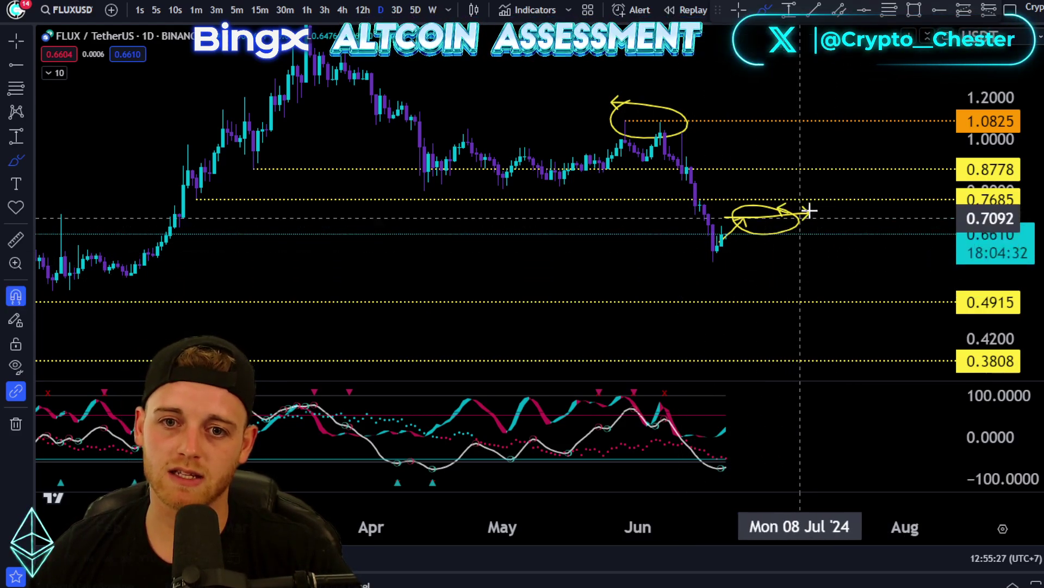
{"action": "key", "text": "ctrl+z"}
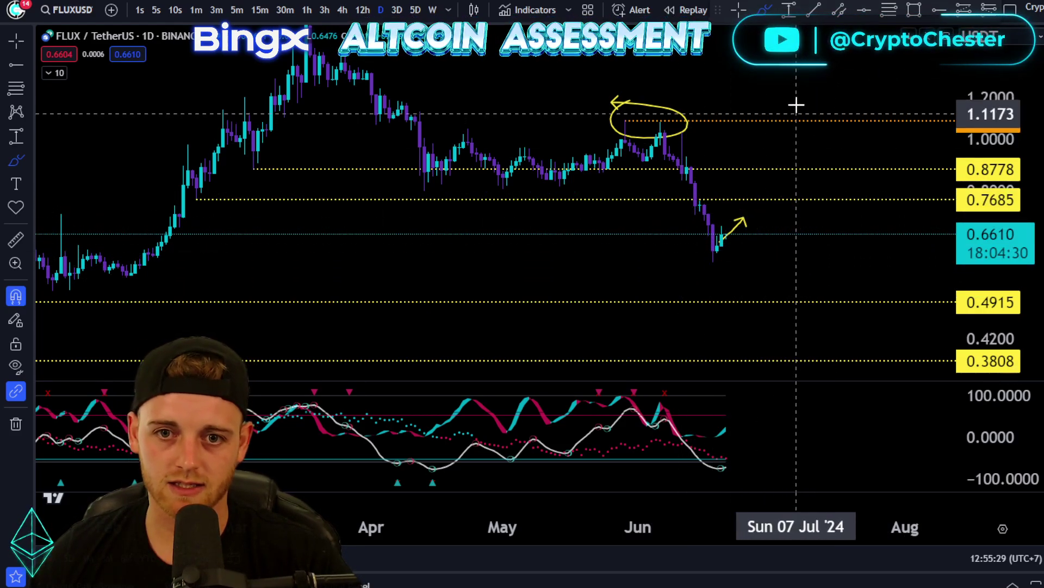
{"action": "scroll", "coordinate": [757, 268], "scroll_direction": "down", "scroll_amount": 5}
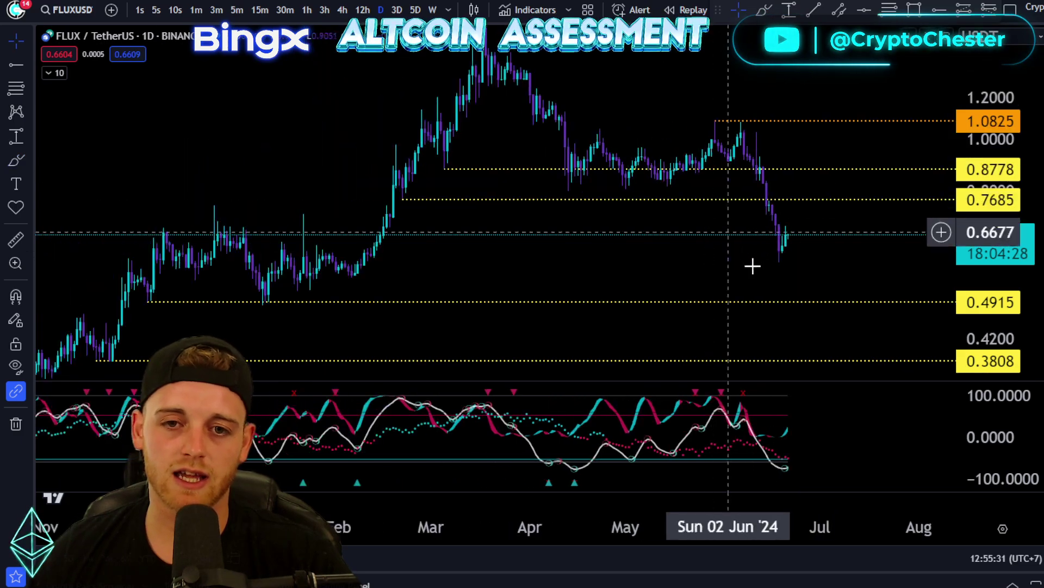
Step: Draw a falling trend line from 28 February 2024, at 0.9411, along the April and May lows into July
{"action": "left_click_drag", "start_coordinate": [761, 120], "coordinate": [733, 125]}
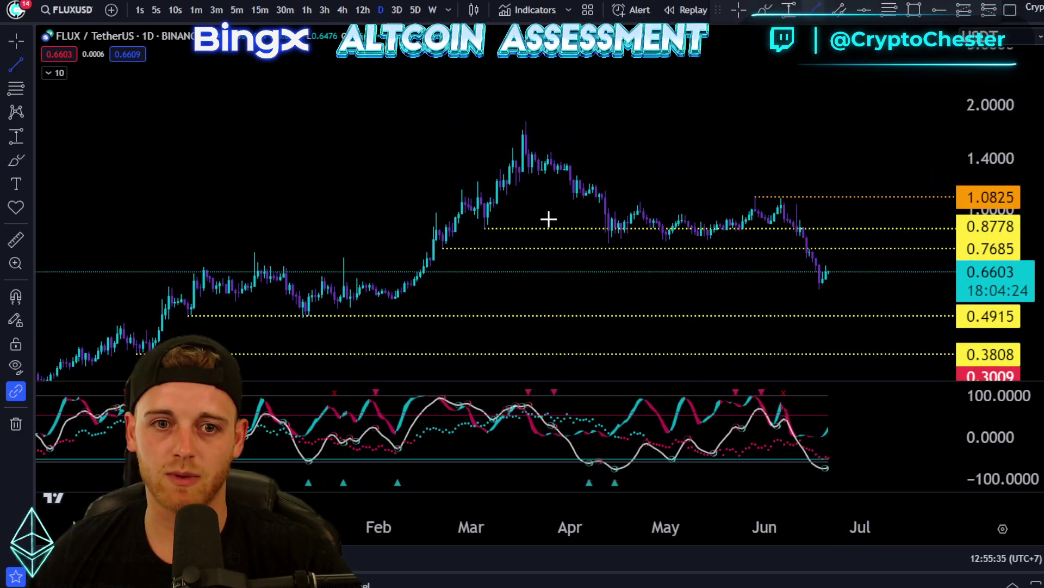
{"action": "key", "text": "alt+t"}
{"action": "left_click", "coordinate": [465, 218]}
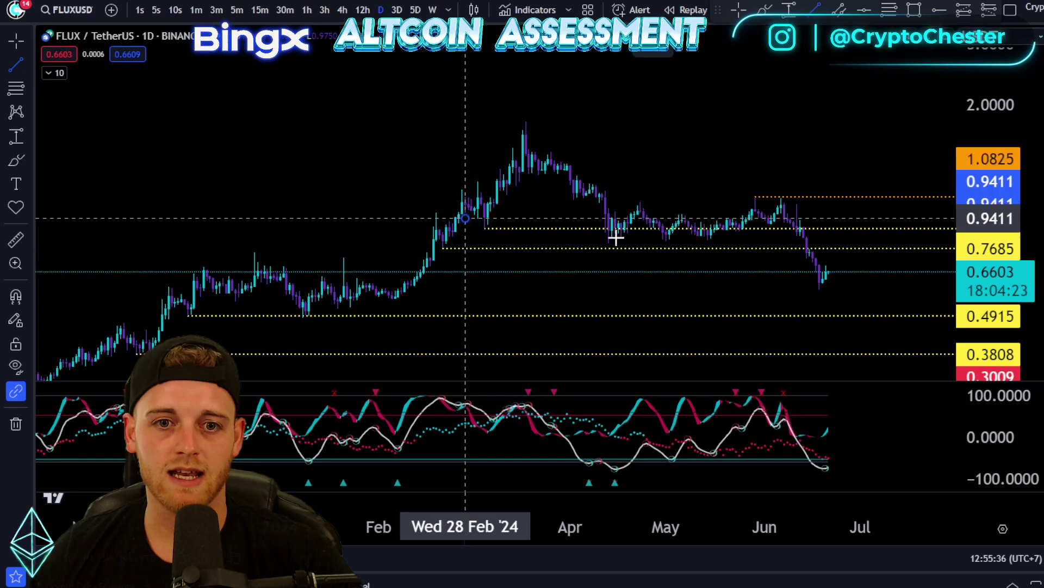
{"action": "left_click", "coordinate": [880, 265]}
{"action": "scroll", "coordinate": [730, 175], "scroll_direction": "up", "scroll_amount": 3}
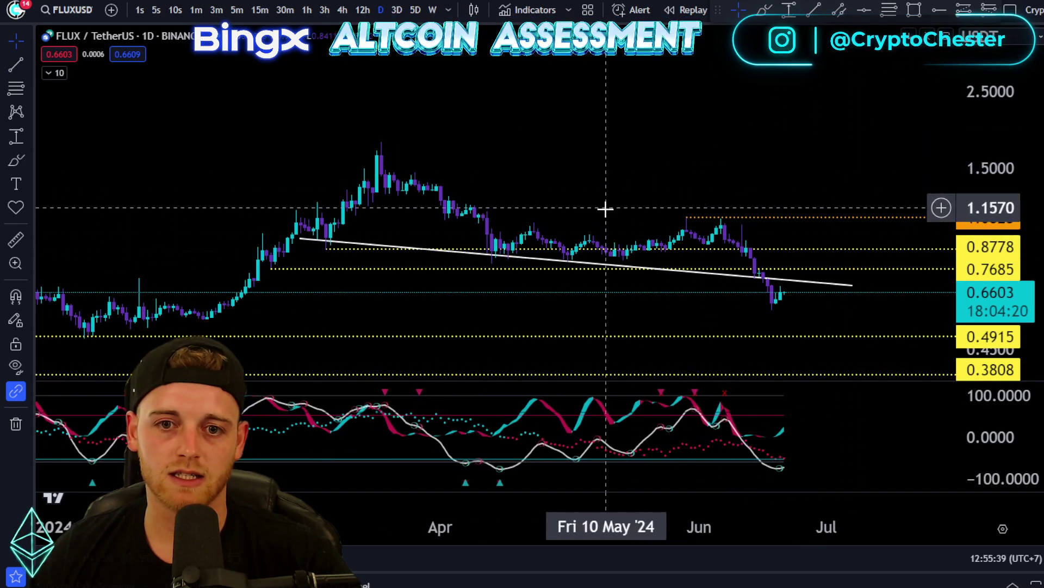
Step: Duplicate the lower trend line and place the parallel copy along the upper highs to form a descending channel
{"action": "left_click", "coordinate": [599, 263]}
{"action": "left_click_drag", "start_coordinate": [588, 257], "coordinate": [594, 212]}
{"action": "scroll", "coordinate": [688, 135], "scroll_direction": "up", "scroll_amount": 2}
{"action": "scroll", "coordinate": [645, 145], "scroll_direction": "down", "scroll_amount": 4}
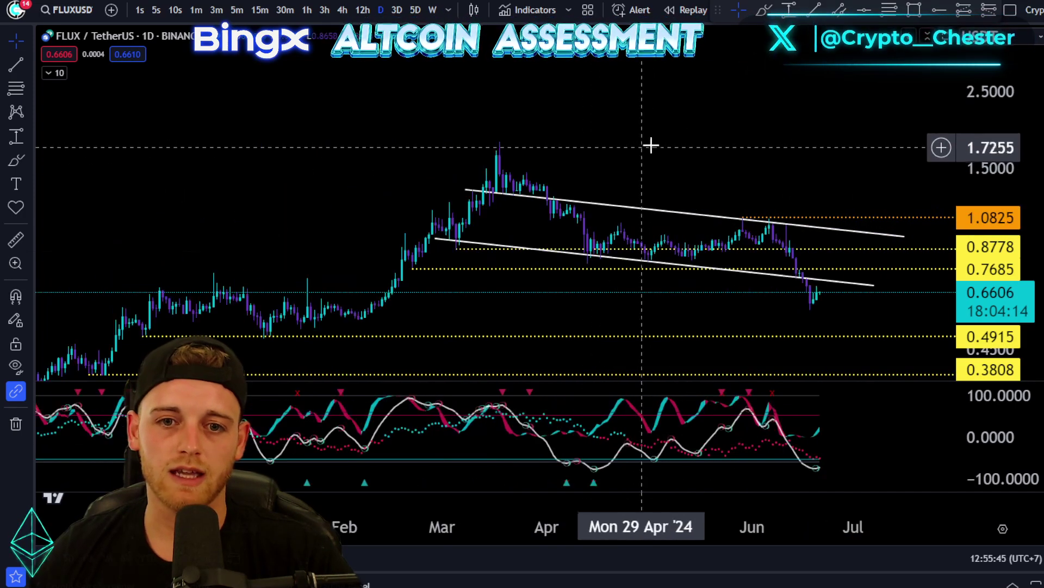
{"action": "scroll", "coordinate": [646, 142], "scroll_direction": "right", "scroll_amount": 3}
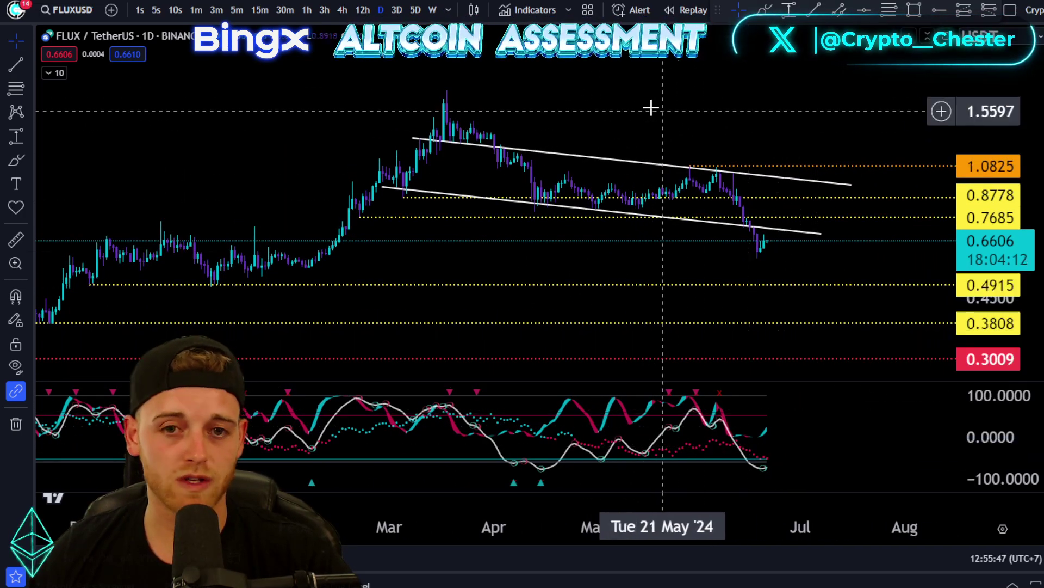
{"action": "scroll", "coordinate": [651, 107], "scroll_direction": "left", "scroll_amount": 2}
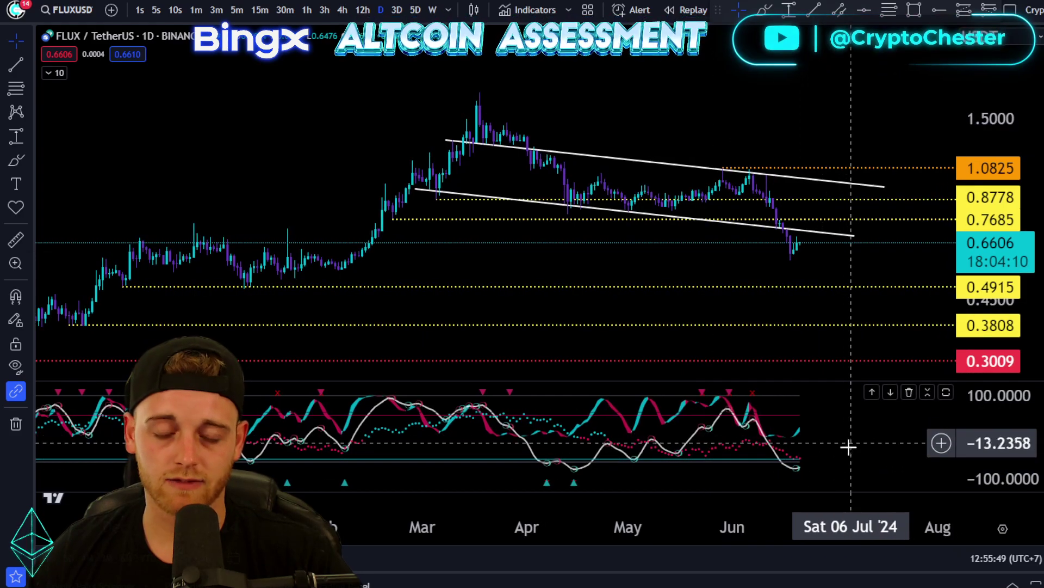
{"action": "mouse_move", "coordinate": [646, 268]}
{"action": "left_mouse_down"}
{"action": "mouse_move", "coordinate": [655, 272]}
{"action": "mouse_move", "coordinate": [646, 266]}
{"action": "left_mouse_up"}
{"action": "left_click", "coordinate": [585, 158]}
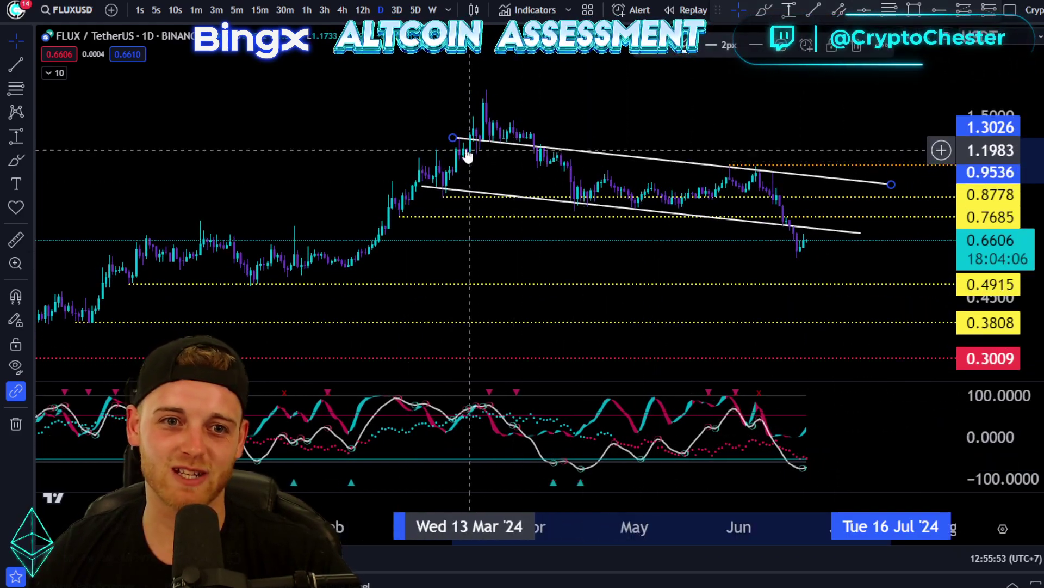
{"action": "left_click", "coordinate": [758, 177]}
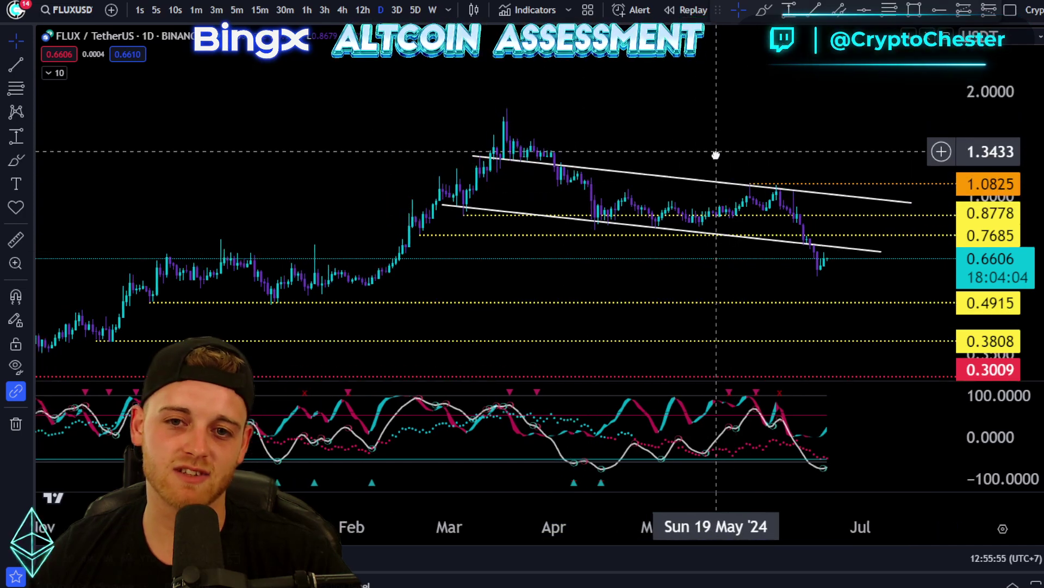
Step: Draw a falling trend line from the 17 March 2024 high, at 1.6586, through the early June highs into July
{"action": "left_click", "coordinate": [815, 10]}
{"action": "left_click", "coordinate": [499, 134]}
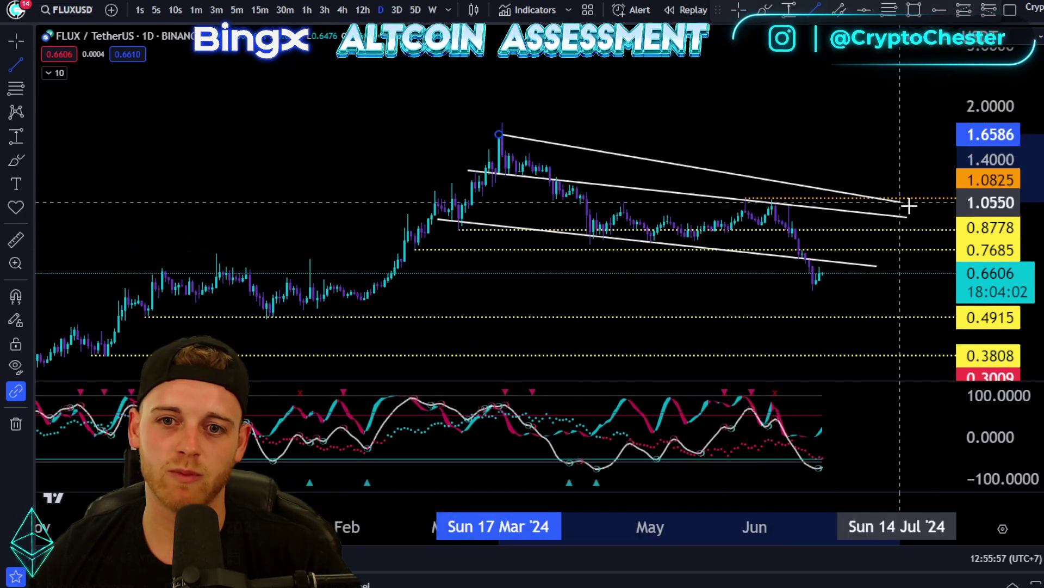
{"action": "left_click", "coordinate": [896, 236]}
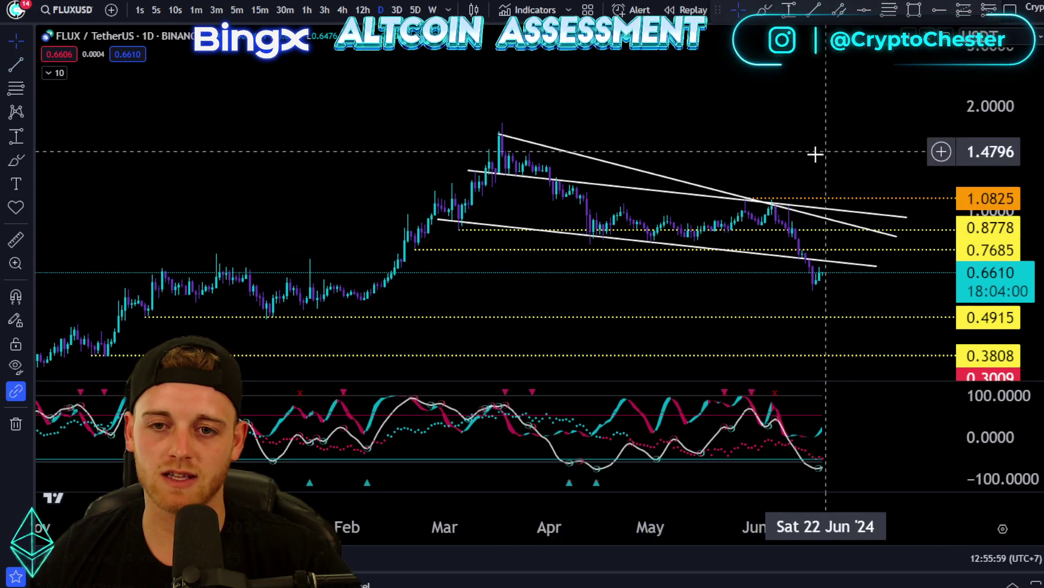
Step: Delete the parallel upper channel line between the two converging trend lines
{"action": "left_click", "coordinate": [634, 191]}
{"action": "key", "text": "Delete"}
{"action": "left_click_drag", "start_coordinate": [686, 140], "coordinate": [581, 133]}
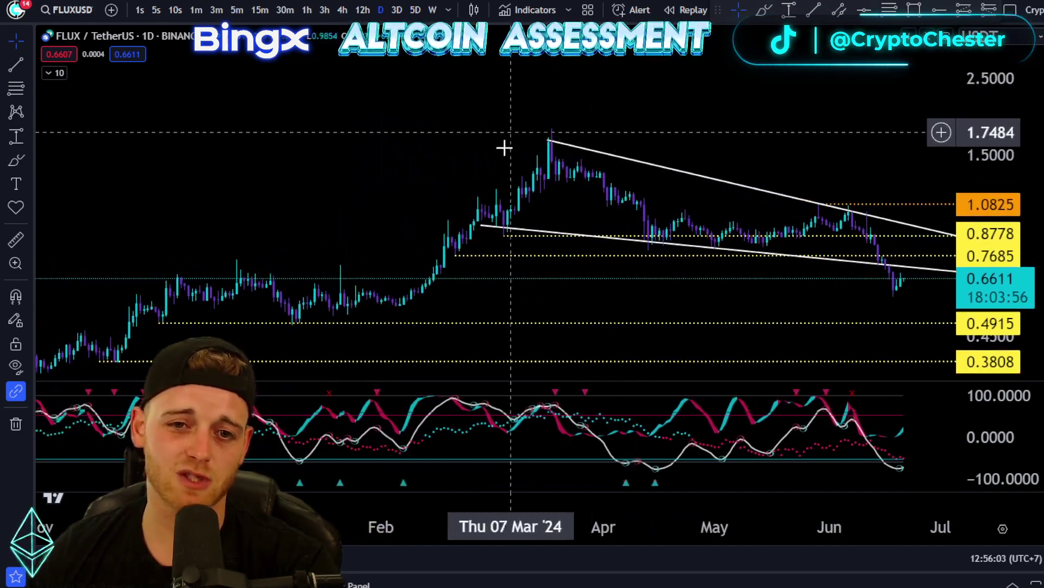
Step: Extend both converging trend lines further right into early August 2024, ending the upper one on 5 August at 0.7320
{"action": "left_click_drag", "start_coordinate": [863, 140], "coordinate": [737, 142]}
{"action": "scroll", "coordinate": [811, 117], "scroll_direction": "down", "scroll_amount": 2}
{"action": "left_click_drag", "start_coordinate": [811, 116], "coordinate": [742, 125]}
{"action": "left_click_drag", "start_coordinate": [979, 136], "coordinate": [852, 192]}
{"action": "scroll", "coordinate": [863, 187], "scroll_direction": "up", "scroll_amount": 2}
{"action": "scroll", "coordinate": [431, 74], "scroll_direction": "down", "scroll_amount": 1}
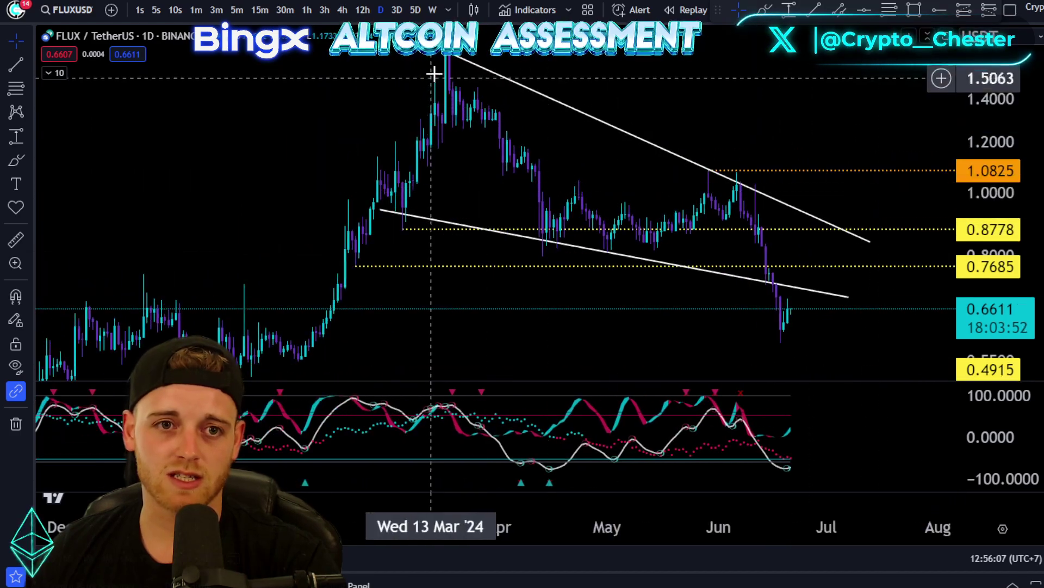
{"action": "left_click_drag", "start_coordinate": [709, 184], "coordinate": [872, 261]}
{"action": "left_click_drag", "start_coordinate": [792, 220], "coordinate": [887, 245]}
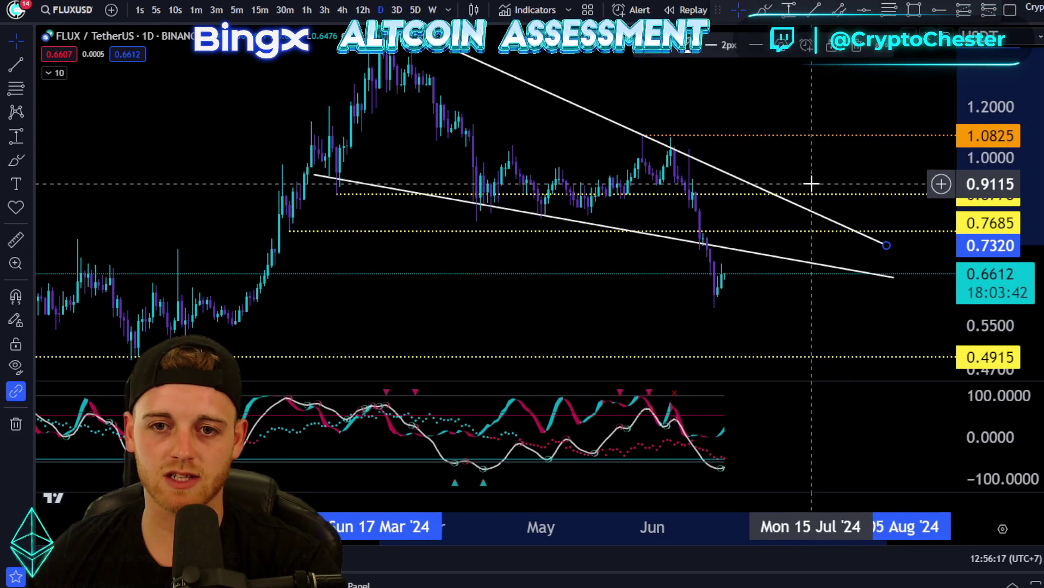
{"action": "key", "text": "alt+r"}
{"action": "left_click_drag", "start_coordinate": [786, 216], "coordinate": [841, 133]}
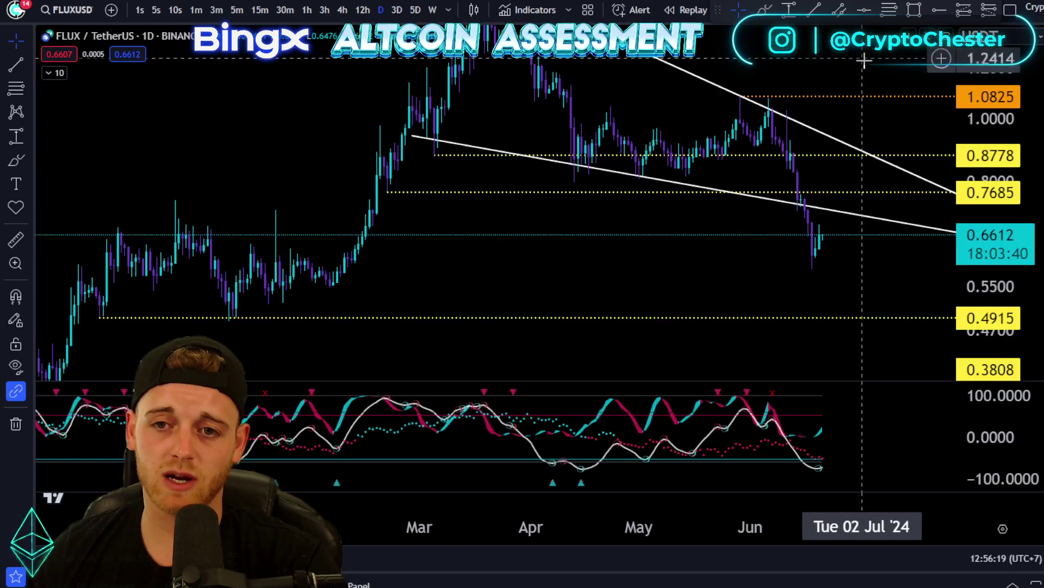
Step: Sketch a curved yellow brush arrow from the upper trend line in early July up beyond the orange level to about 1.18
{"action": "left_click_drag", "start_coordinate": [841, 97], "coordinate": [807, 150]}
{"action": "left_click_drag", "start_coordinate": [835, 202], "coordinate": [883, 126]}
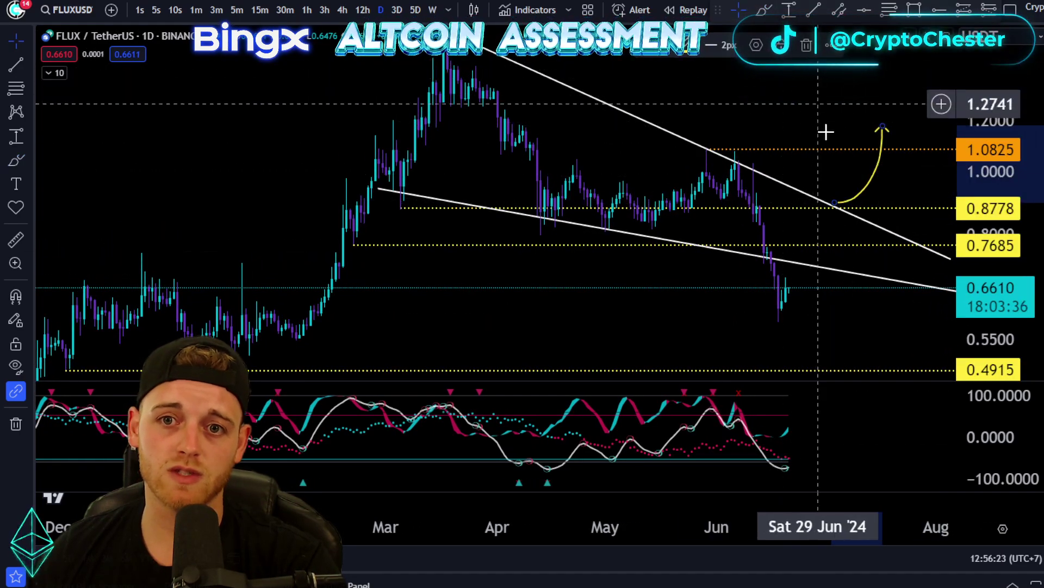
Step: Sketch a yellow rebound path from the June low up through both converging trend lines, and delete it
{"action": "scroll", "coordinate": [758, 177], "scroll_direction": "down", "scroll_amount": 5}
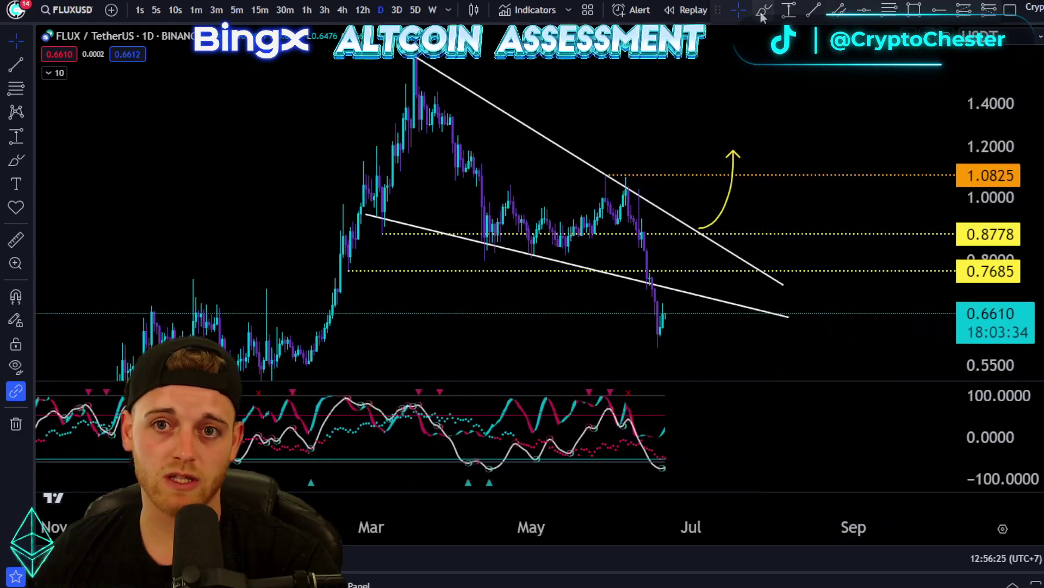
{"action": "left_click", "coordinate": [764, 10]}
{"action": "mouse_move", "coordinate": [665, 326]}
{"action": "left_mouse_down"}
{"action": "mouse_move", "coordinate": [699, 275]}
{"action": "mouse_move", "coordinate": [778, 207]}
{"action": "left_mouse_up"}
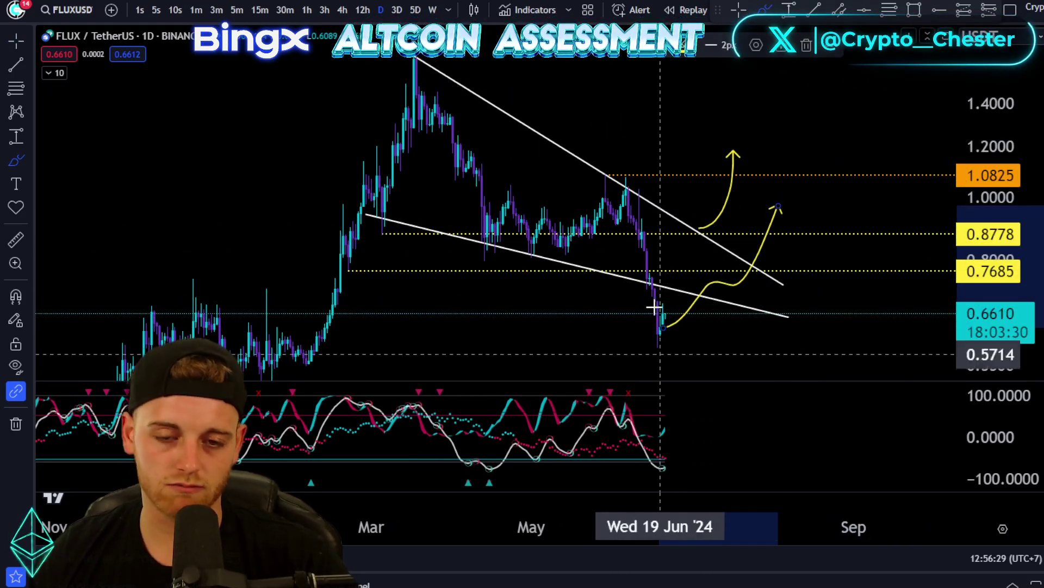
{"action": "key", "text": "Delete"}
Step: Sketch a retest of the lower trend line with a circle and a rejection arrow falling to about 0.56, and remove the sketches
{"action": "scroll", "coordinate": [735, 163], "scroll_direction": "left", "scroll_amount": 3}
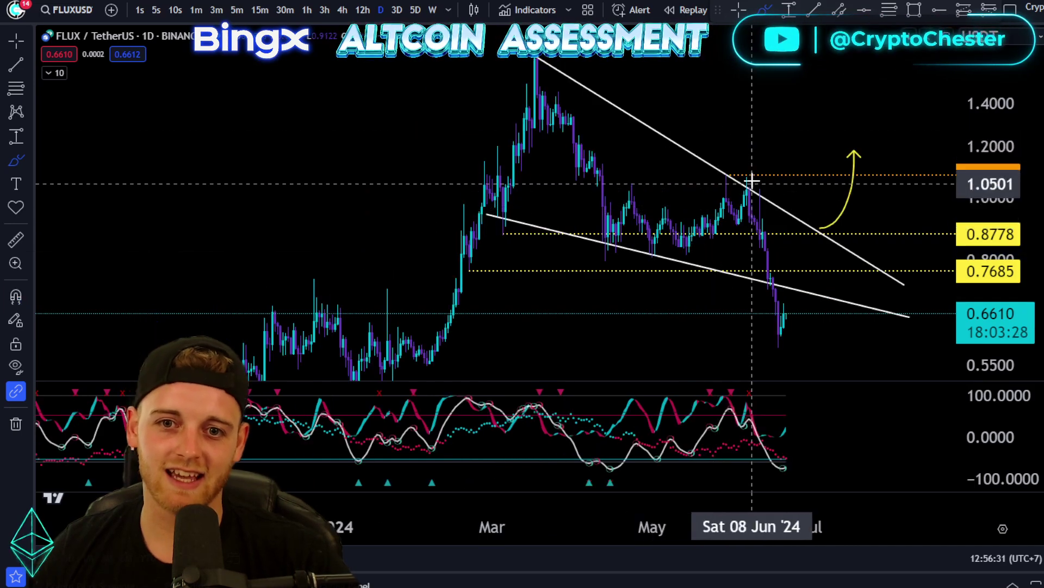
{"action": "scroll", "coordinate": [706, 86], "scroll_direction": "right", "scroll_amount": 2}
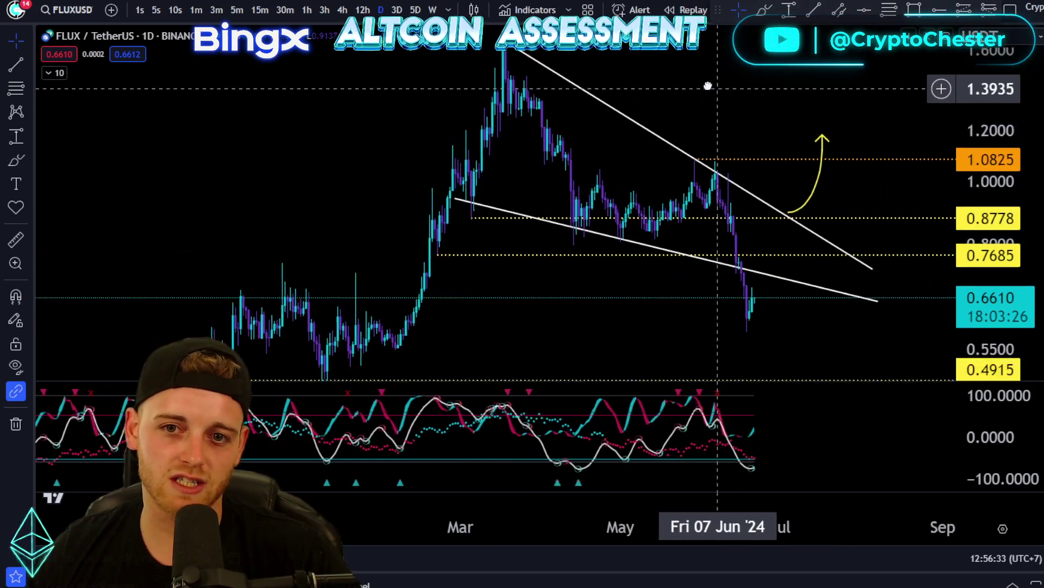
{"action": "left_click_drag", "start_coordinate": [849, 196], "coordinate": [856, 96]}
{"action": "scroll", "coordinate": [832, 233], "scroll_direction": "up", "scroll_amount": 4}
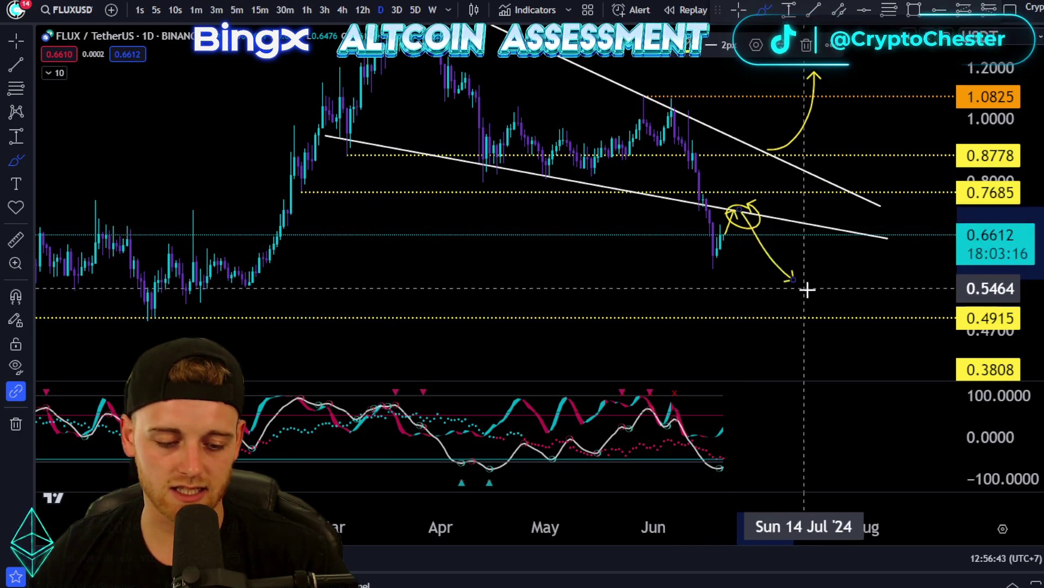
{"action": "key", "text": "ctrl+z"}
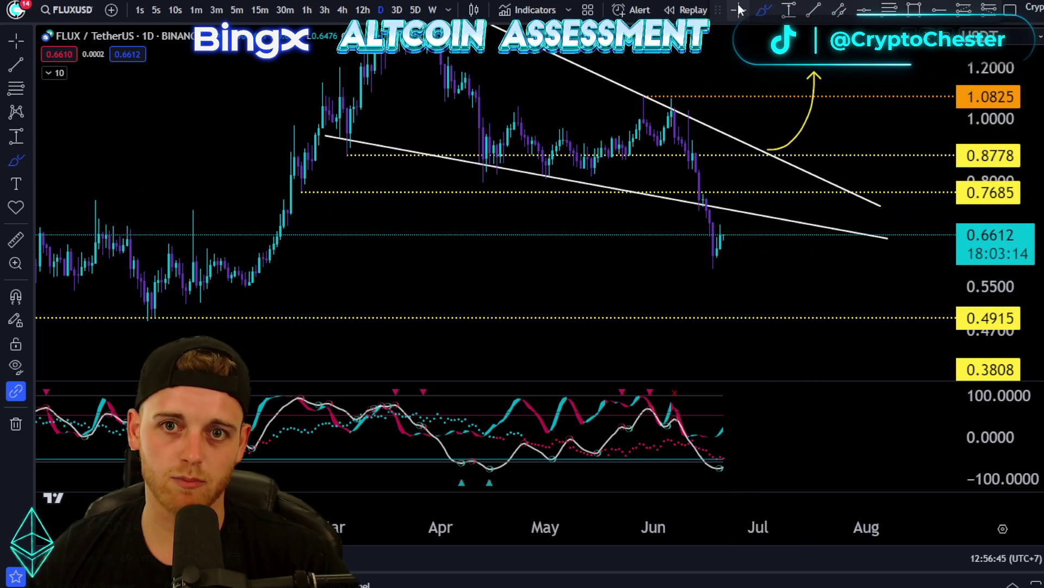
Step: Place a white horizontal line at 0.7183 on the tip of the 21 January 2024 wick
{"action": "scroll", "coordinate": [630, 245], "scroll_direction": "down", "scroll_amount": 5}
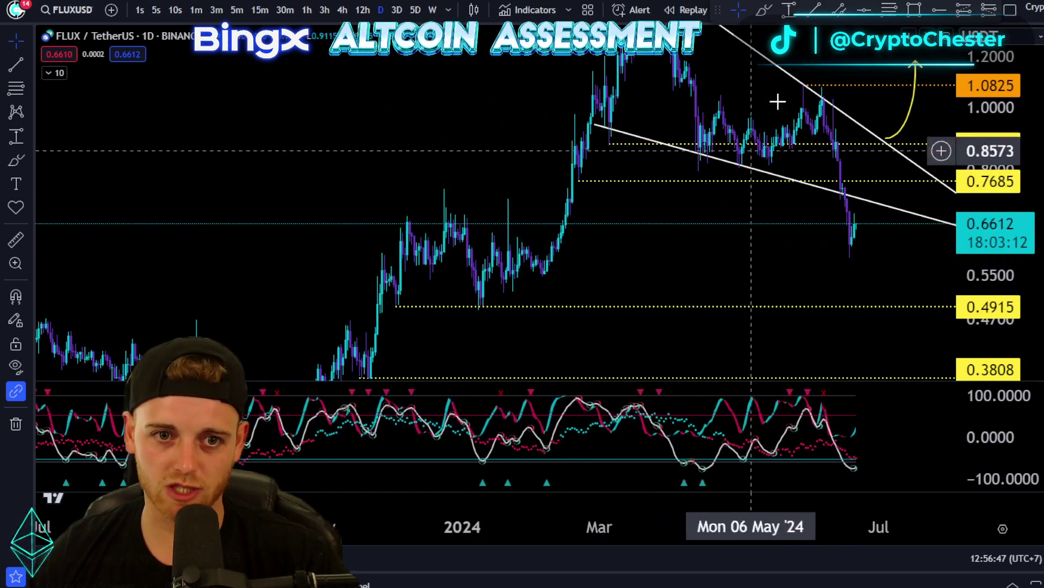
{"action": "scroll", "coordinate": [744, 266], "scroll_direction": "up", "scroll_amount": 3}
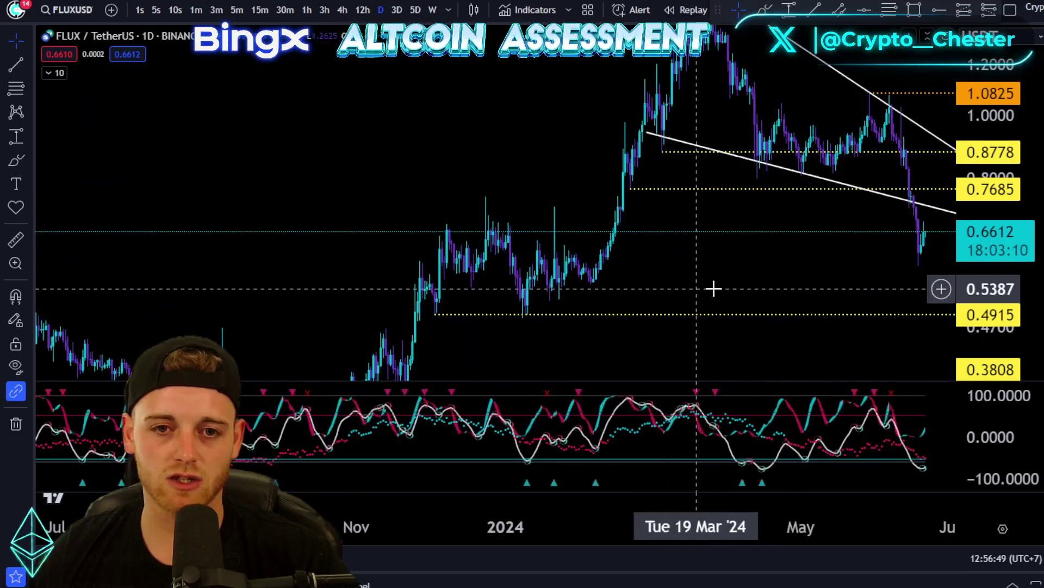
{"action": "scroll", "coordinate": [725, 287], "scroll_direction": "up", "scroll_amount": 4}
{"action": "left_click_drag", "start_coordinate": [497, 191], "coordinate": [694, 205]}
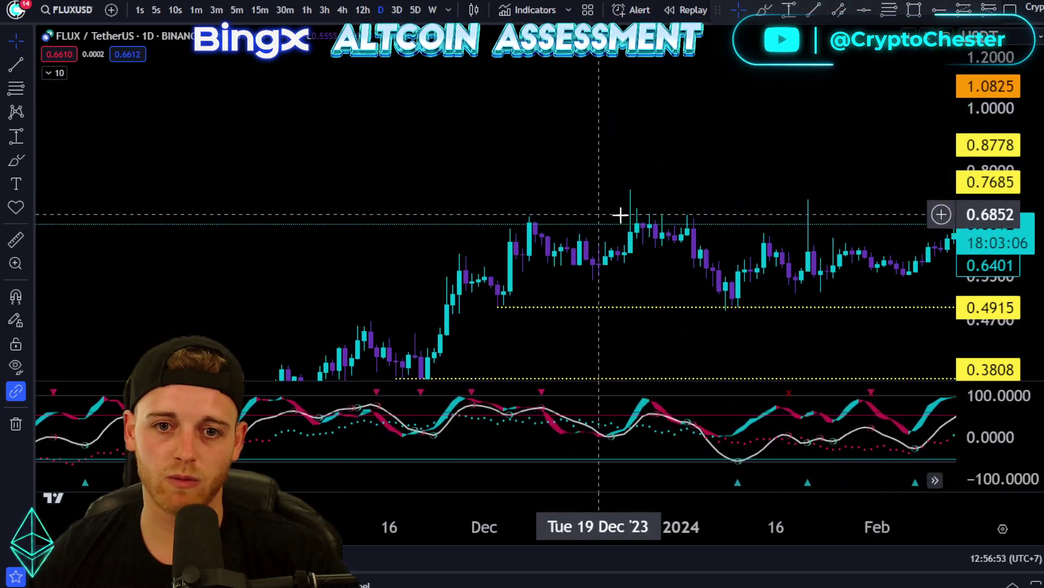
{"action": "left_click", "coordinate": [863, 11]}
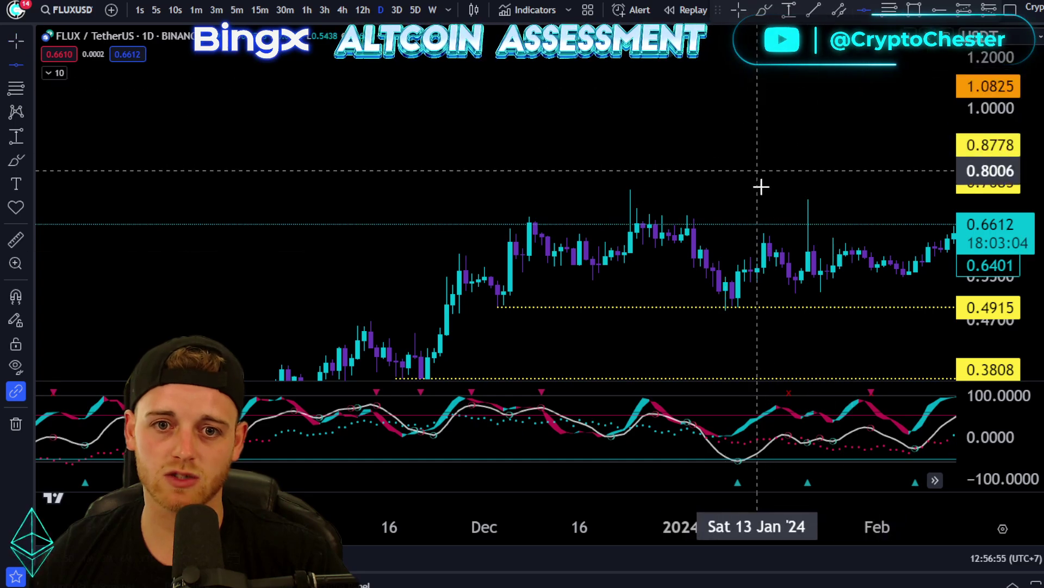
{"action": "left_click_drag", "start_coordinate": [809, 168], "coordinate": [641, 170]}
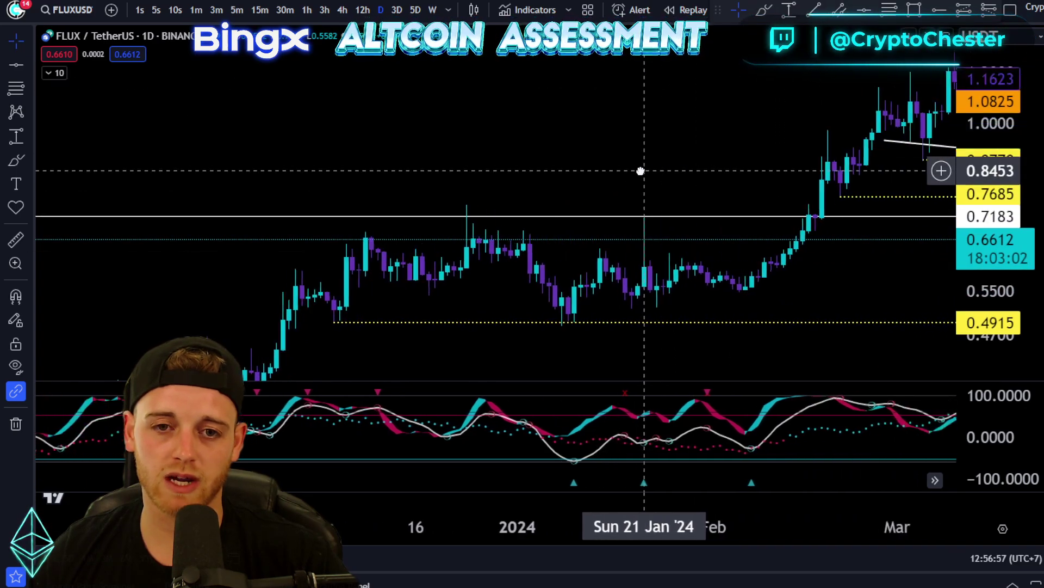
Step: Measure the pullbacks from the white horizontal line after the December 2023 and January 2024 wicks with price ranges, and delete both ranges
{"action": "left_click_drag", "start_coordinate": [577, 180], "coordinate": [678, 138]}
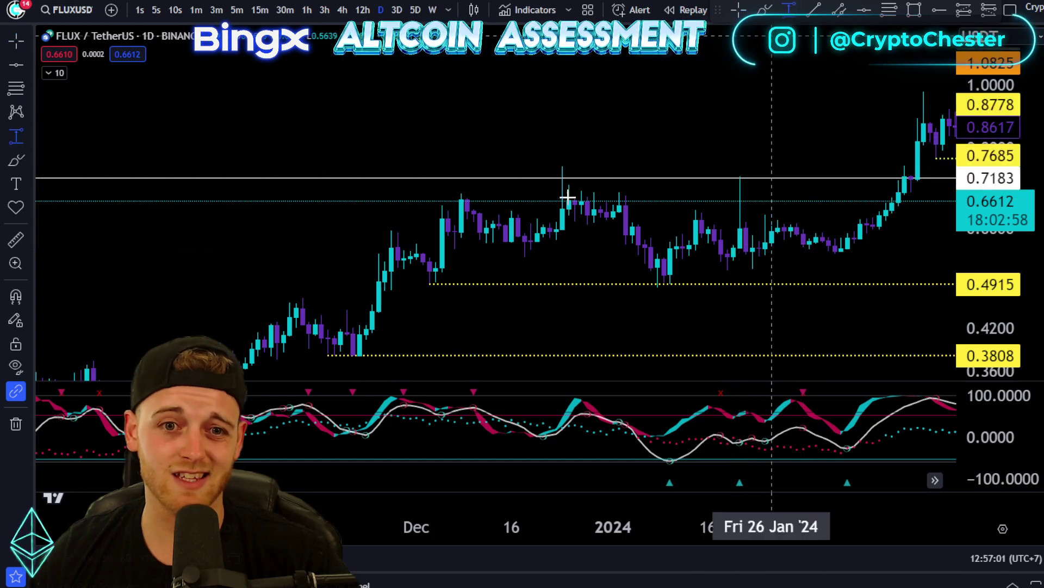
{"action": "left_click", "coordinate": [563, 176], "text": "shift"}
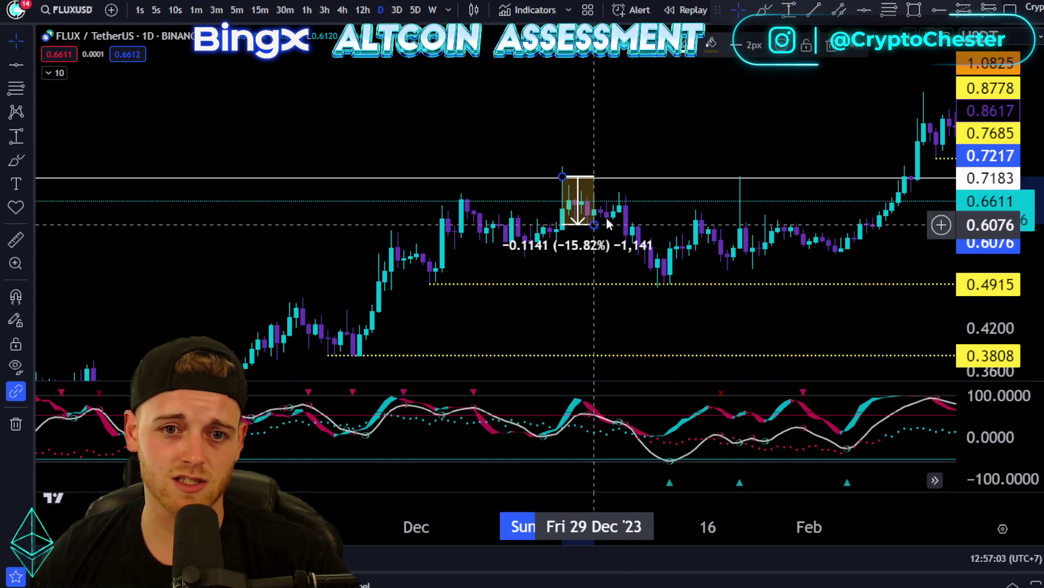
{"action": "left_click", "coordinate": [788, 11]}
{"action": "left_click", "coordinate": [739, 177]}
{"action": "left_click", "coordinate": [579, 201]}
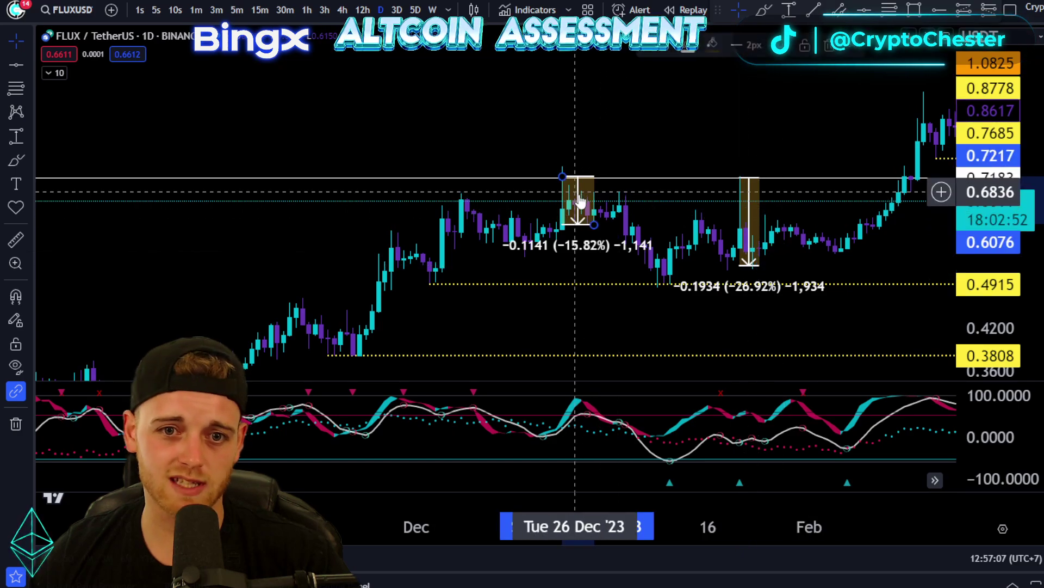
{"action": "key", "text": "Delete"}
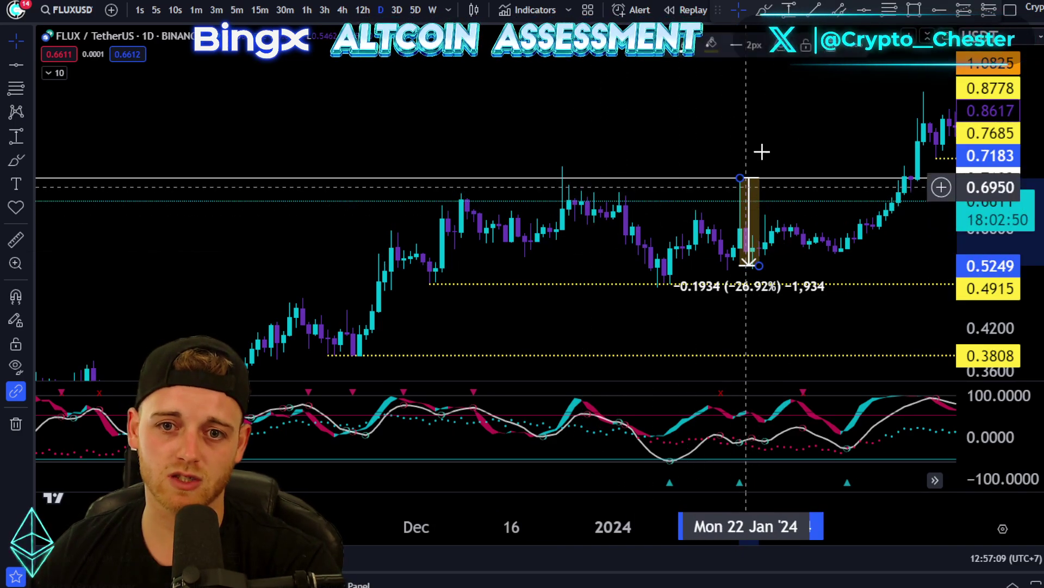
{"action": "left_click", "coordinate": [755, 157]}
Step: Examine how the white horizontal line lines up with the current price and the converging trend lines
{"action": "scroll", "coordinate": [741, 163], "scroll_direction": "right", "scroll_amount": 10}
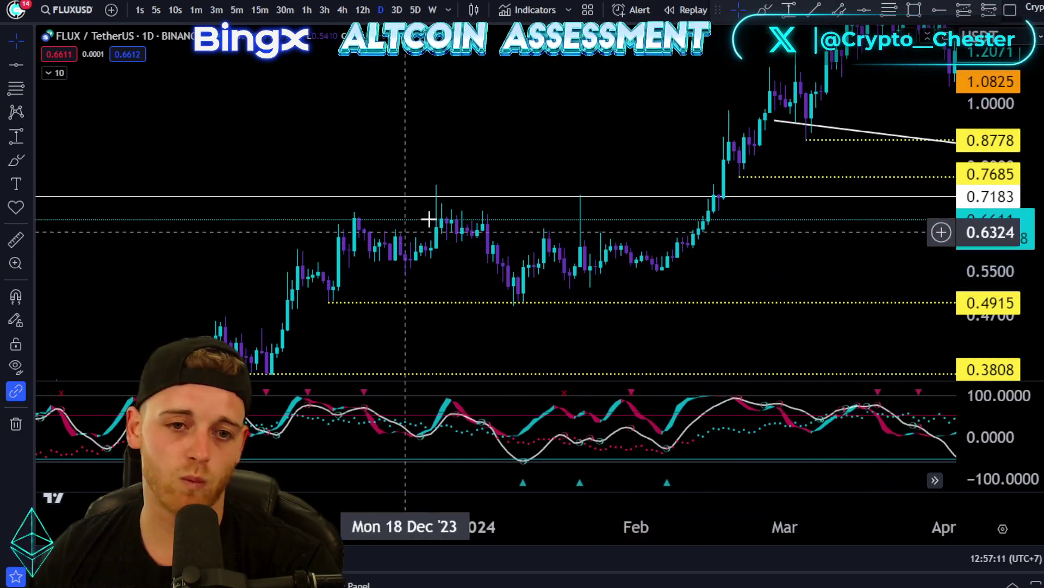
{"action": "scroll", "coordinate": [416, 225], "scroll_direction": "left", "scroll_amount": 5}
{"action": "scroll", "coordinate": [454, 151], "scroll_direction": "right", "scroll_amount": 15}
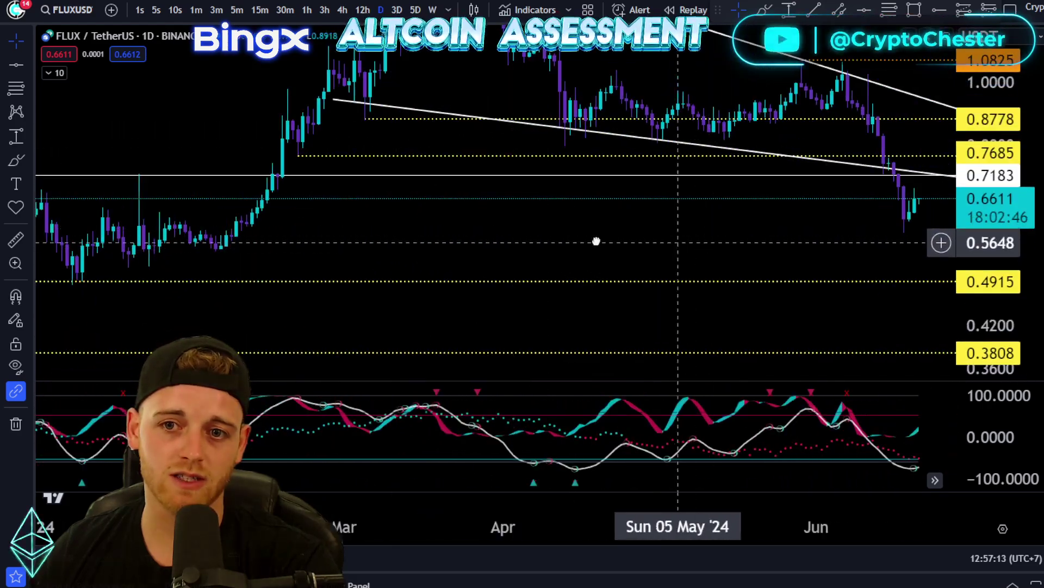
{"action": "scroll", "coordinate": [616, 242], "scroll_direction": "right", "scroll_amount": 10}
{"action": "scroll", "coordinate": [679, 235], "scroll_direction": "up", "scroll_amount": 2}
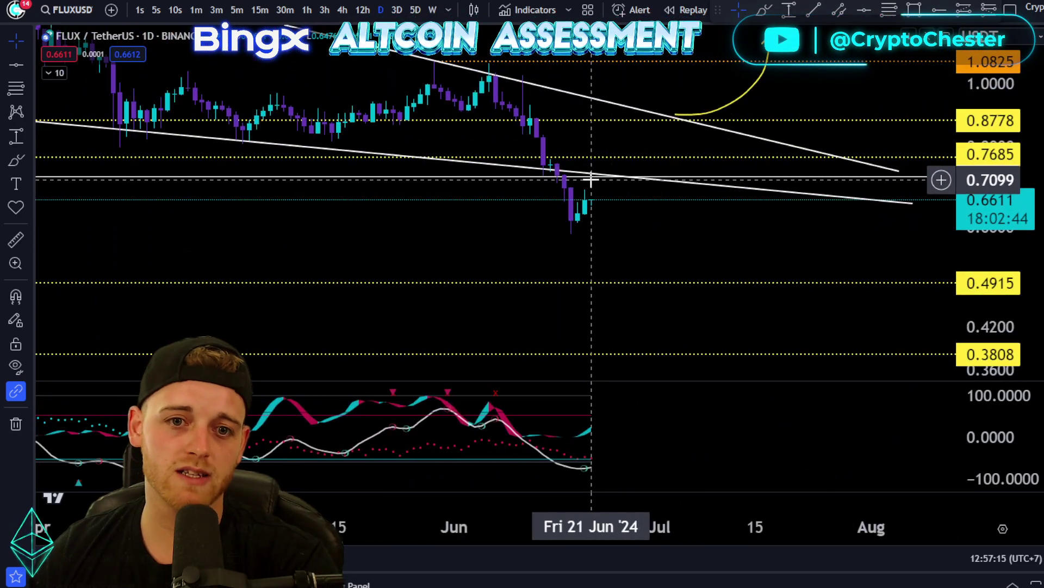
{"action": "left_click_drag", "start_coordinate": [647, 251], "coordinate": [901, 349]}
{"action": "scroll", "coordinate": [594, 210], "scroll_direction": "down", "scroll_amount": 5}
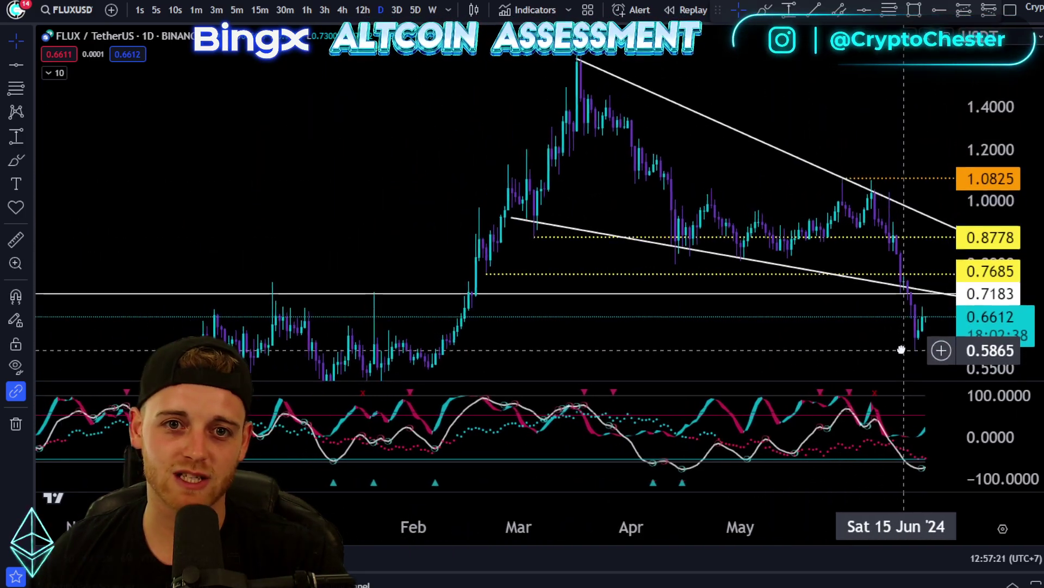
{"action": "scroll", "coordinate": [902, 349], "scroll_direction": "down", "scroll_amount": 3}
{"action": "left_click_drag", "start_coordinate": [794, 104], "coordinate": [701, 61]}
Step: Measure a possible rejection from the white horizontal line with a price range from 0.7150 down to 0.6019, and remove the range
{"action": "scroll", "coordinate": [733, 240], "scroll_direction": "up", "scroll_amount": 5}
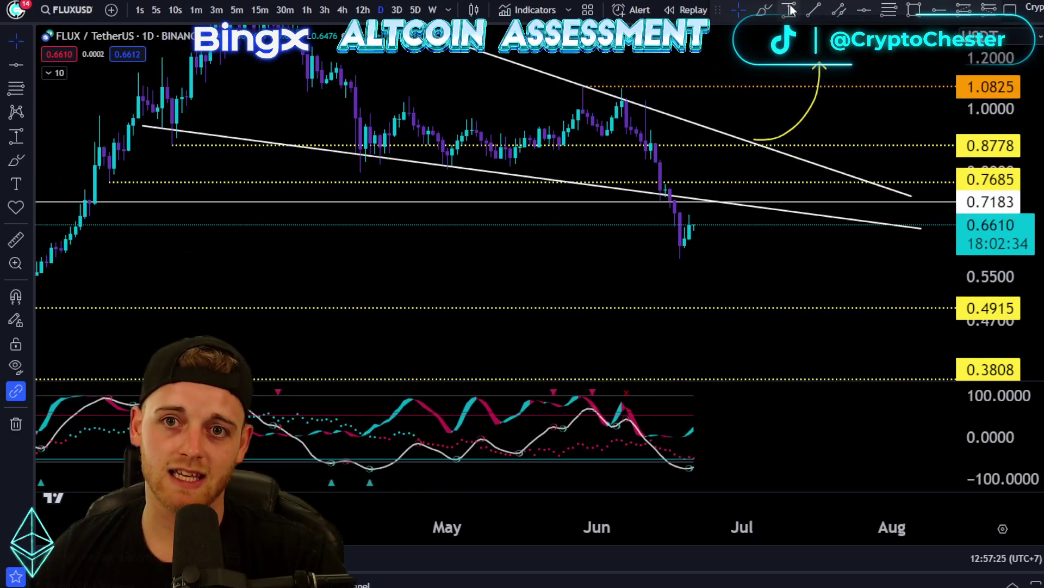
{"action": "left_click", "coordinate": [771, 251]}
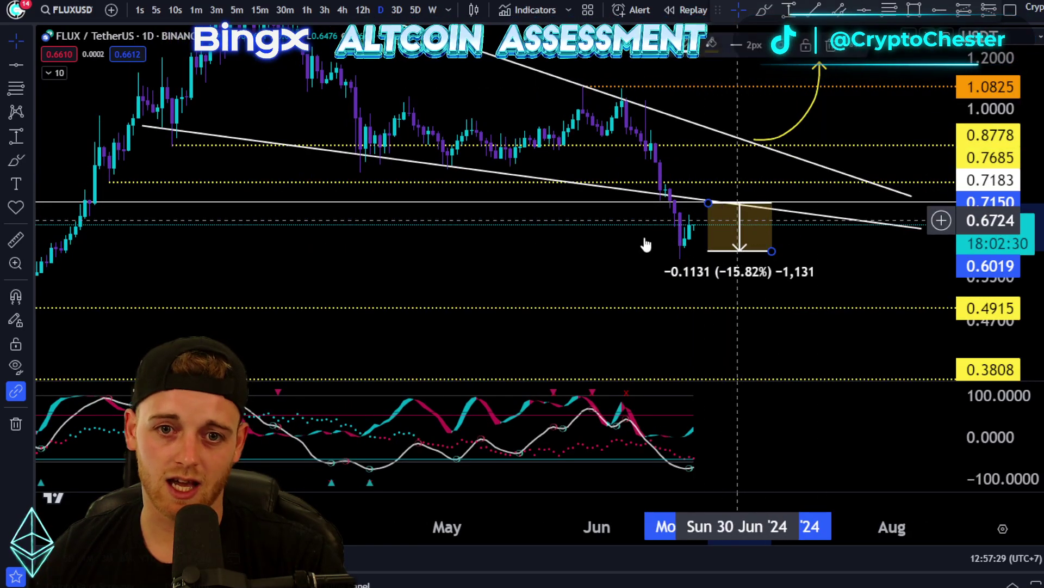
{"action": "left_click_drag", "start_coordinate": [266, 217], "coordinate": [392, 156]}
{"action": "left_click_drag", "start_coordinate": [711, 295], "coordinate": [674, 237]}
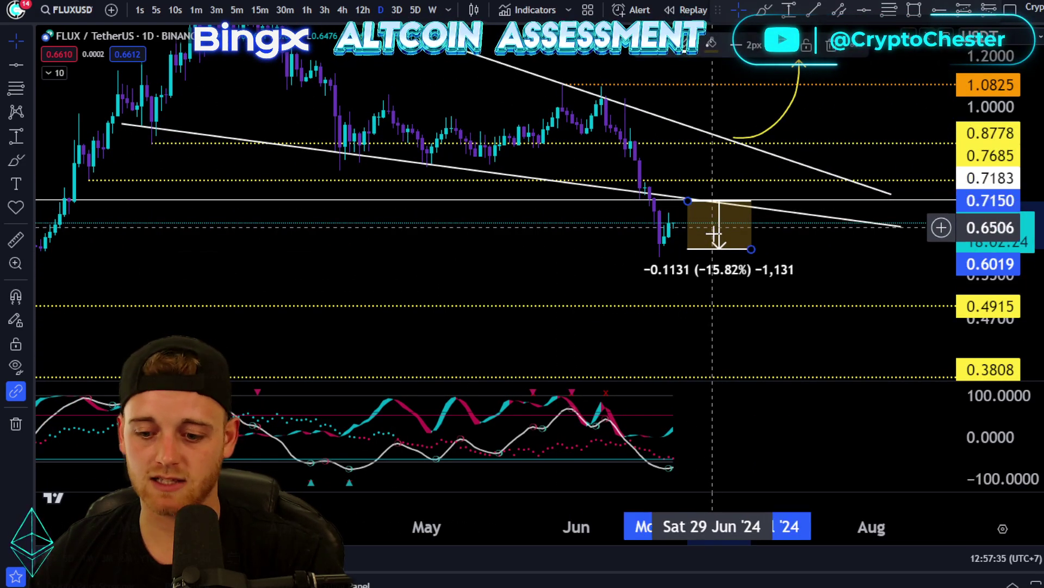
{"action": "left_click", "coordinate": [432, 300]}
{"action": "scroll", "coordinate": [629, 289], "scroll_direction": "down", "scroll_amount": 4}
{"action": "left_click_drag", "start_coordinate": [957, 125], "coordinate": [949, 234]}
{"action": "left_click_drag", "start_coordinate": [797, 283], "coordinate": [791, 273]}
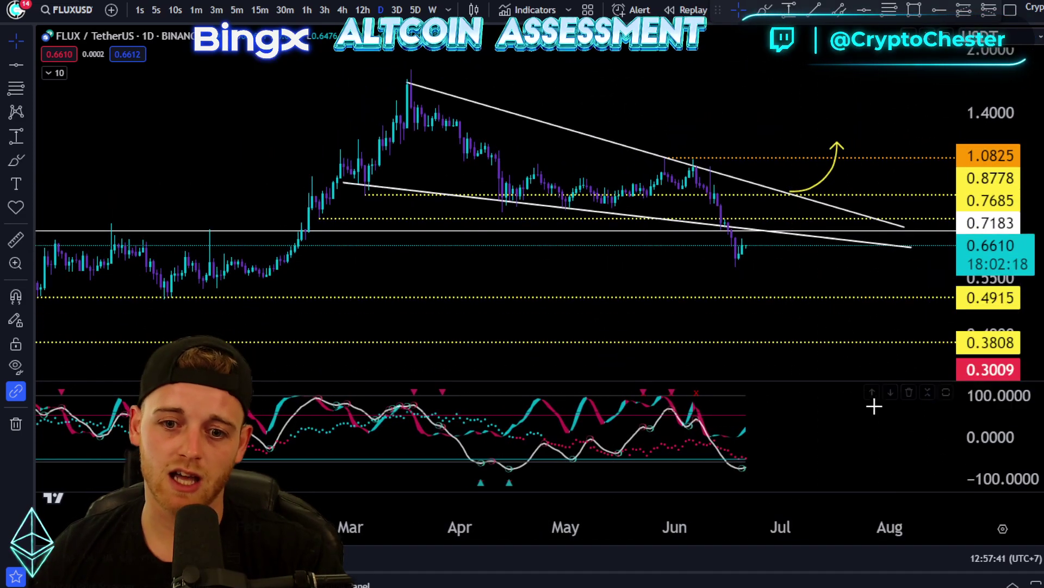
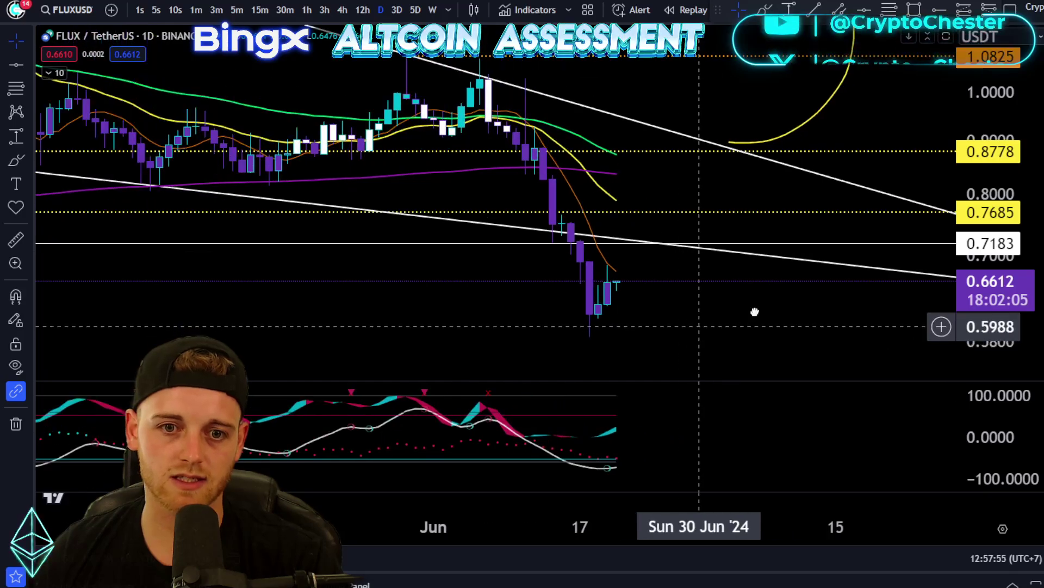
Step: Examine the latest June candles against the moving averages and the resistance levels above the price
{"action": "scroll", "coordinate": [715, 249], "scroll_direction": "up", "scroll_amount": 2}
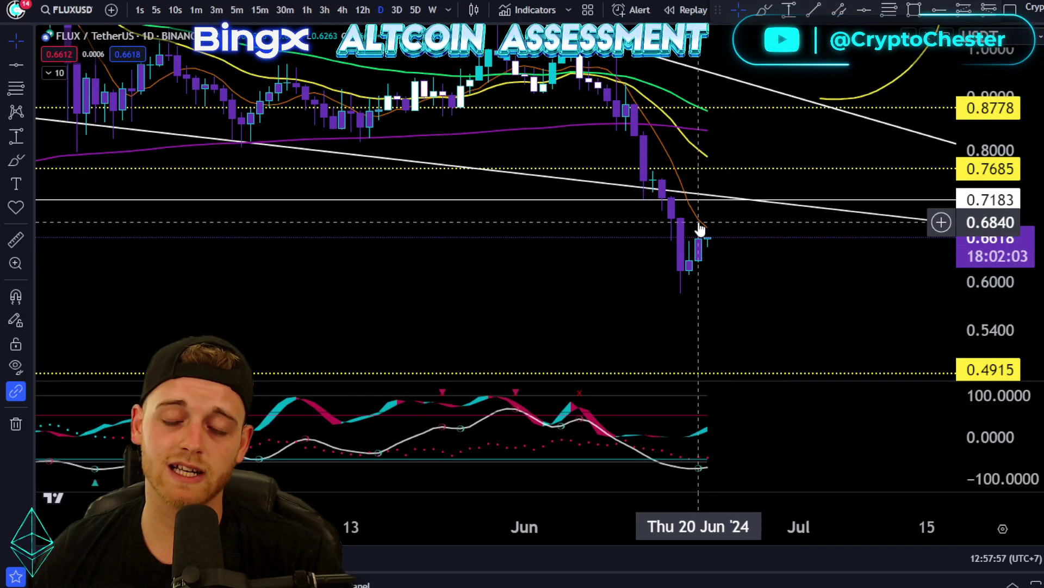
{"action": "scroll", "coordinate": [715, 249], "scroll_direction": "up", "scroll_amount": 4}
{"action": "left_click_drag", "start_coordinate": [646, 296], "coordinate": [838, 291]}
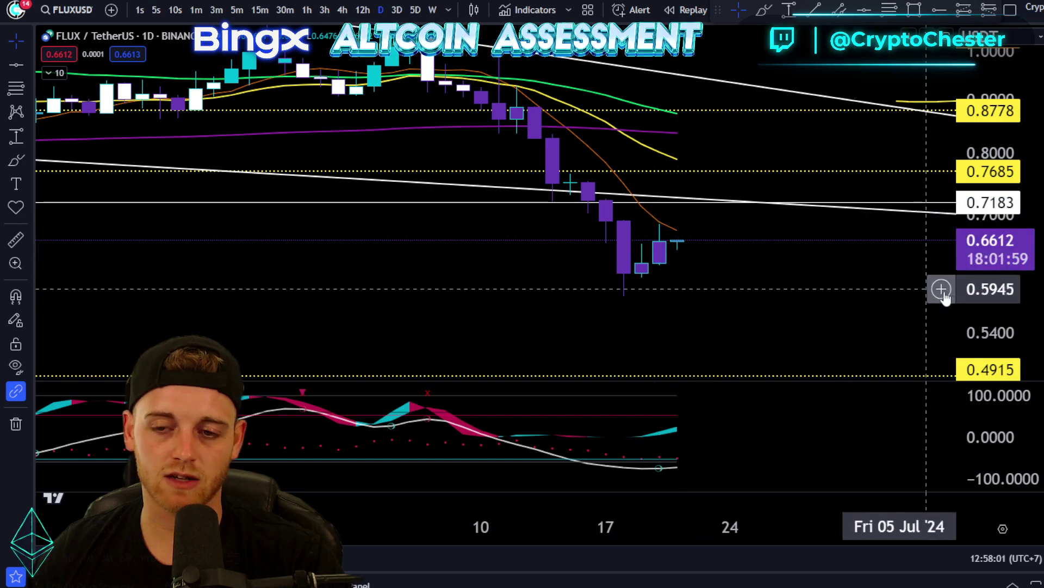
{"action": "left_click_drag", "start_coordinate": [969, 282], "coordinate": [939, 221]}
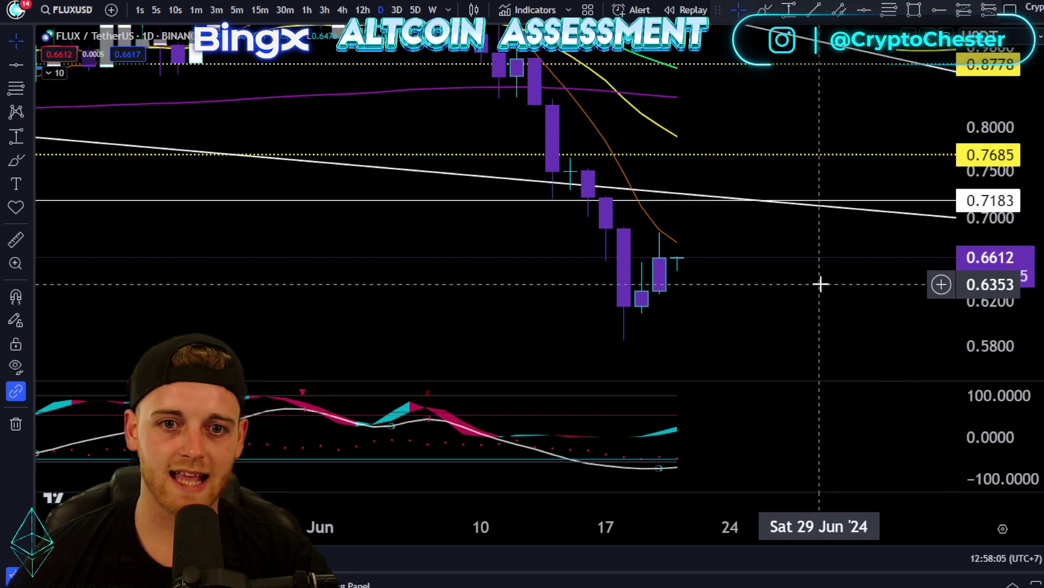
{"action": "scroll", "coordinate": [812, 203], "scroll_direction": "down", "scroll_amount": 1}
{"action": "mouse_move", "coordinate": [795, 139]}
{"action": "left_mouse_down"}
{"action": "mouse_move", "coordinate": [818, 226]}
{"action": "mouse_move", "coordinate": [794, 144]}
{"action": "left_mouse_up"}
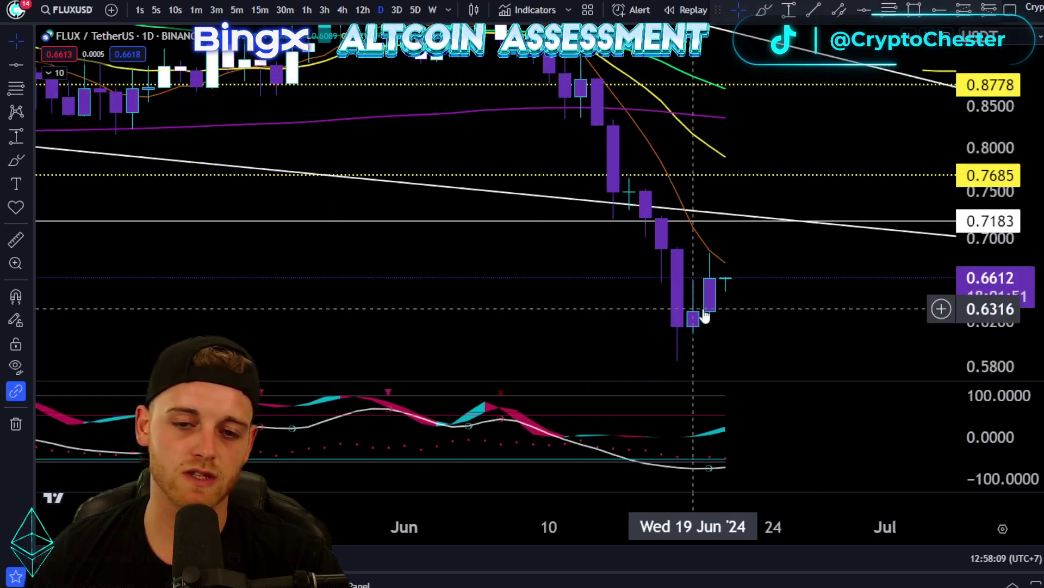
{"action": "left_click_drag", "start_coordinate": [775, 65], "coordinate": [750, 43]}
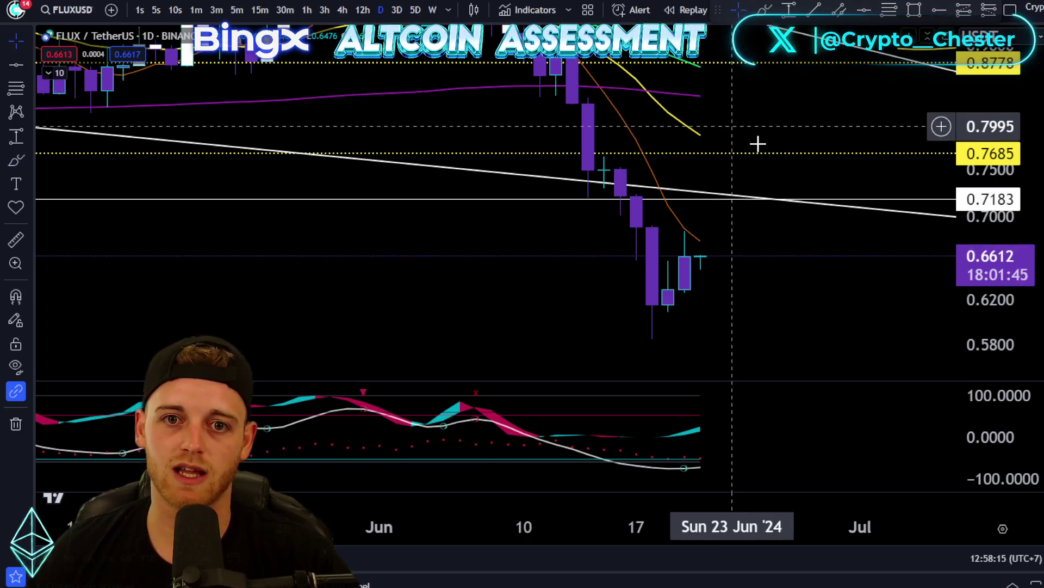
Step: Measure the mid-April 2024 pullback from the wick touching the orange moving average with a price range
{"action": "scroll", "coordinate": [757, 143], "scroll_direction": "down", "scroll_amount": 6}
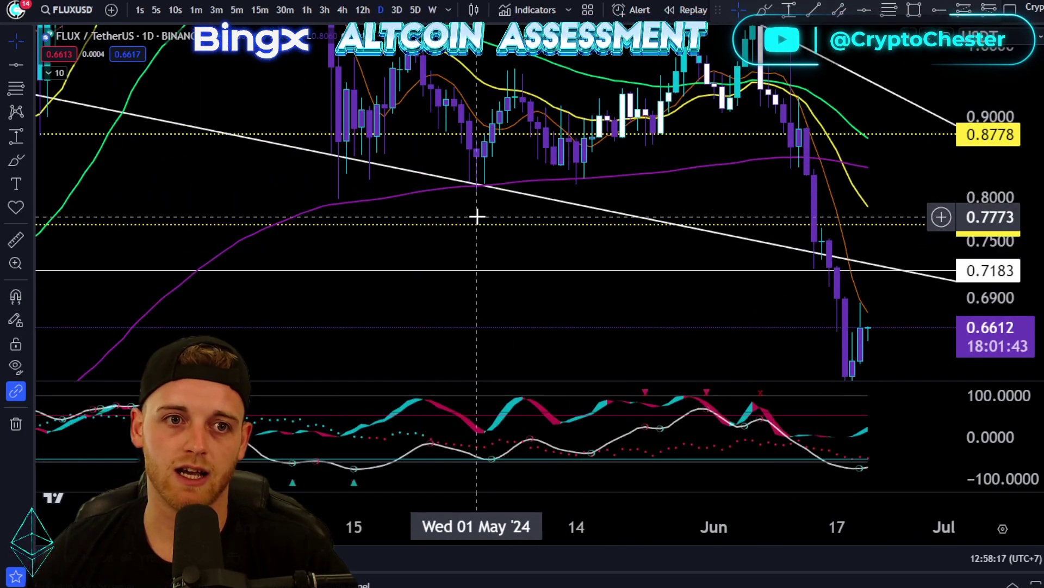
{"action": "scroll", "coordinate": [504, 252], "scroll_direction": "left", "scroll_amount": 5}
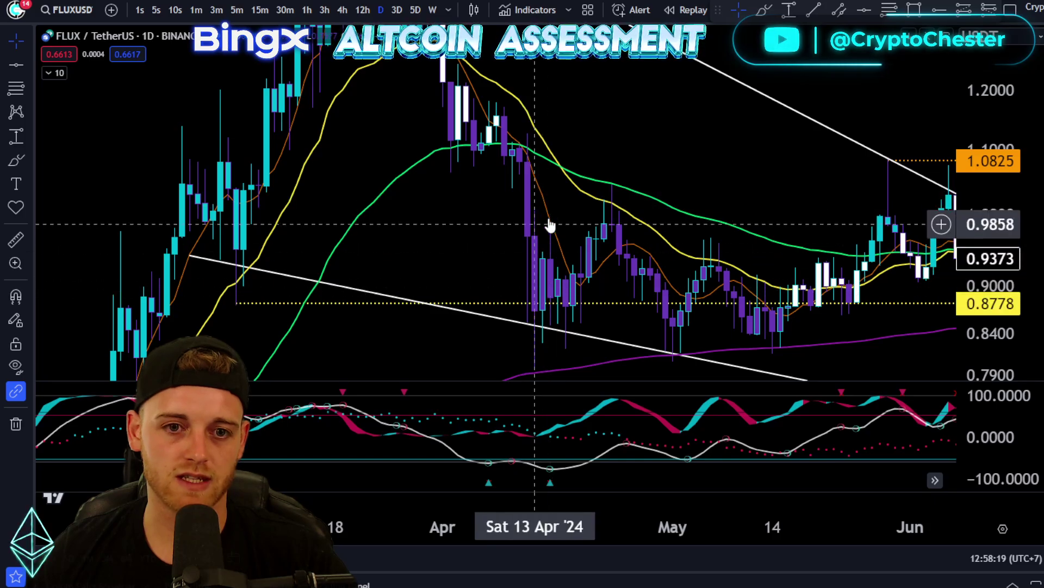
{"action": "left_click_drag", "start_coordinate": [548, 222], "coordinate": [520, 160]}
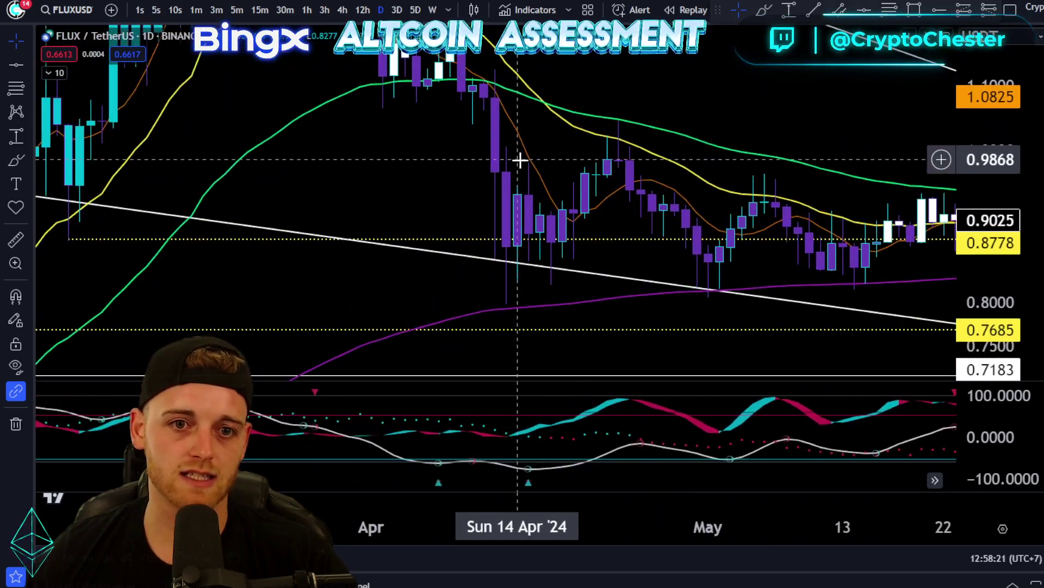
{"action": "left_click", "coordinate": [789, 10]}
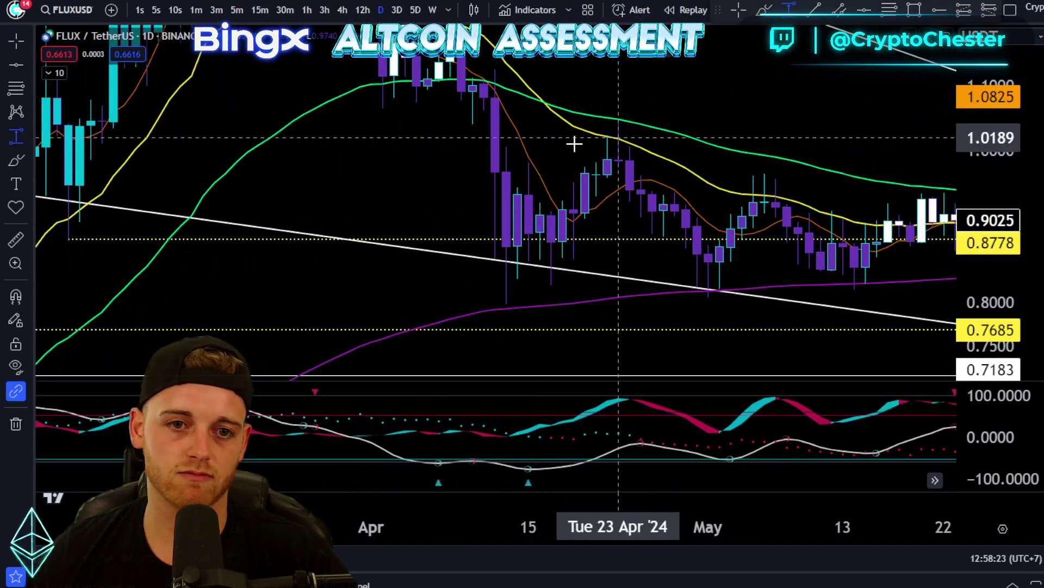
{"action": "left_click", "coordinate": [529, 162]}
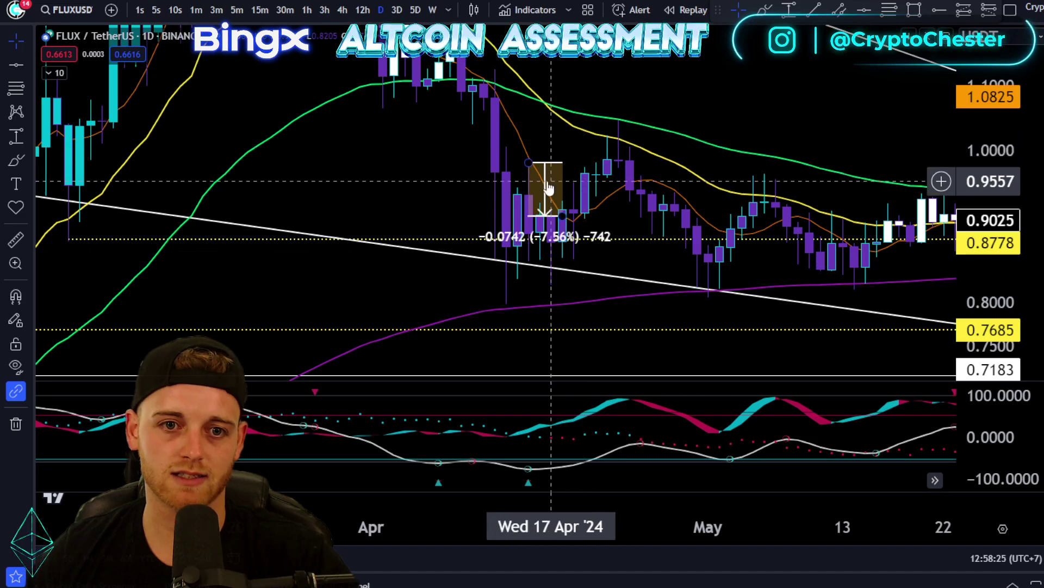
Step: Examine the February to June 2024 price action against the moving averages, then the latest candles below the white horizontal line
{"action": "left_click_drag", "start_coordinate": [436, 205], "coordinate": [809, 294]}
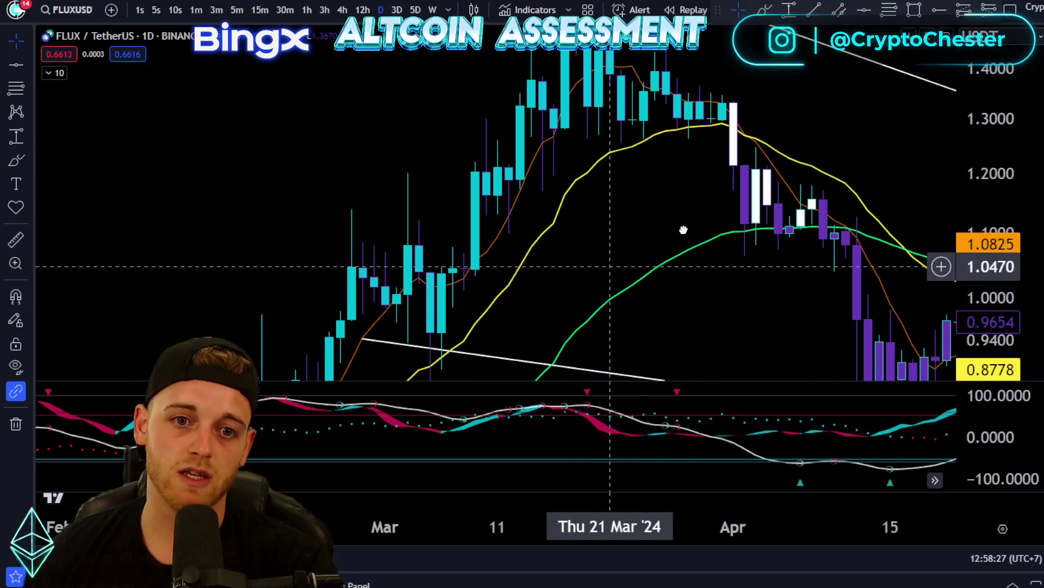
{"action": "left_click_drag", "start_coordinate": [611, 268], "coordinate": [881, 272]}
{"action": "left_click_drag", "start_coordinate": [578, 338], "coordinate": [728, 227]}
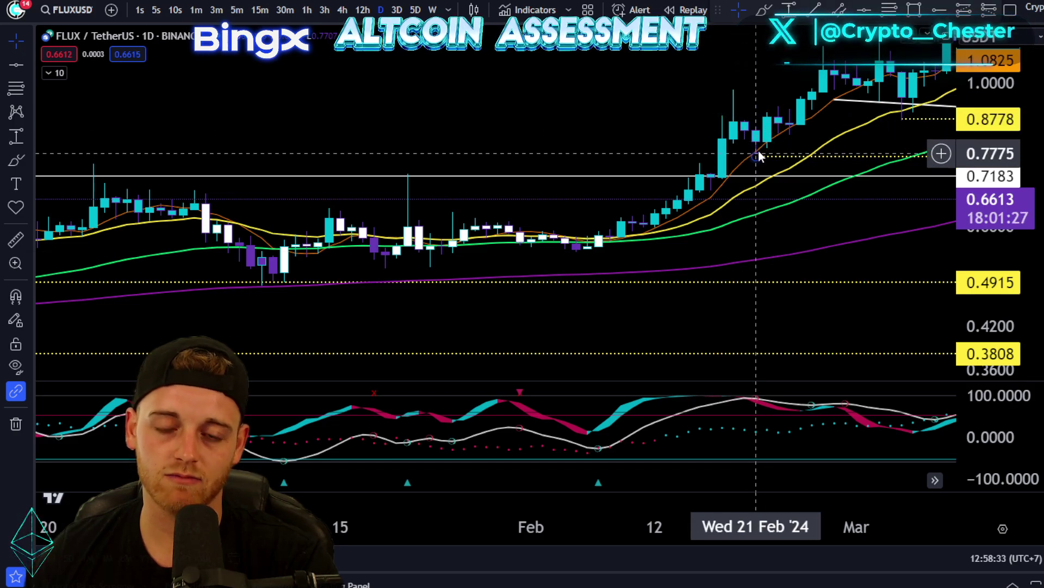
{"action": "left_click_drag", "start_coordinate": [836, 127], "coordinate": [765, 170]}
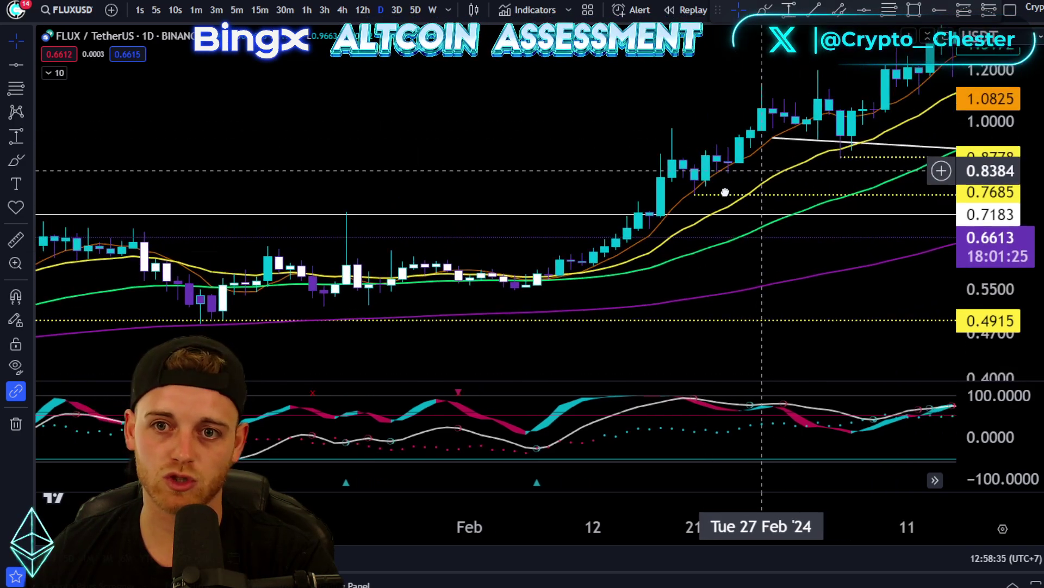
{"action": "mouse_move", "coordinate": [911, 147]}
{"action": "left_mouse_down"}
{"action": "mouse_move", "coordinate": [835, 136]}
{"action": "mouse_move", "coordinate": [510, 217]}
{"action": "left_mouse_up"}
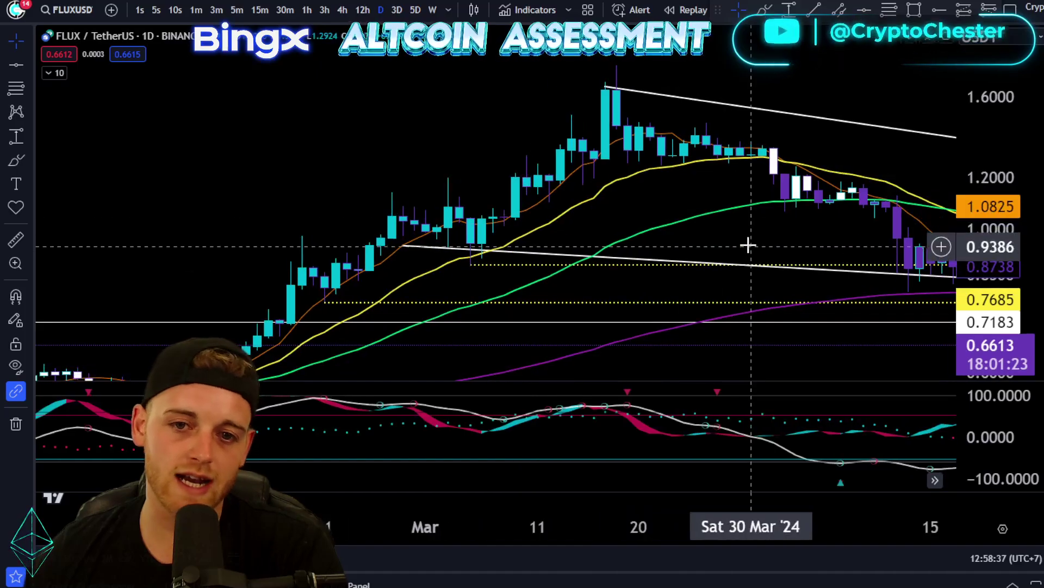
{"action": "left_click_drag", "start_coordinate": [748, 243], "coordinate": [574, 236]}
{"action": "left_click_drag", "start_coordinate": [691, 304], "coordinate": [647, 303]}
{"action": "left_click_drag", "start_coordinate": [947, 308], "coordinate": [602, 295]}
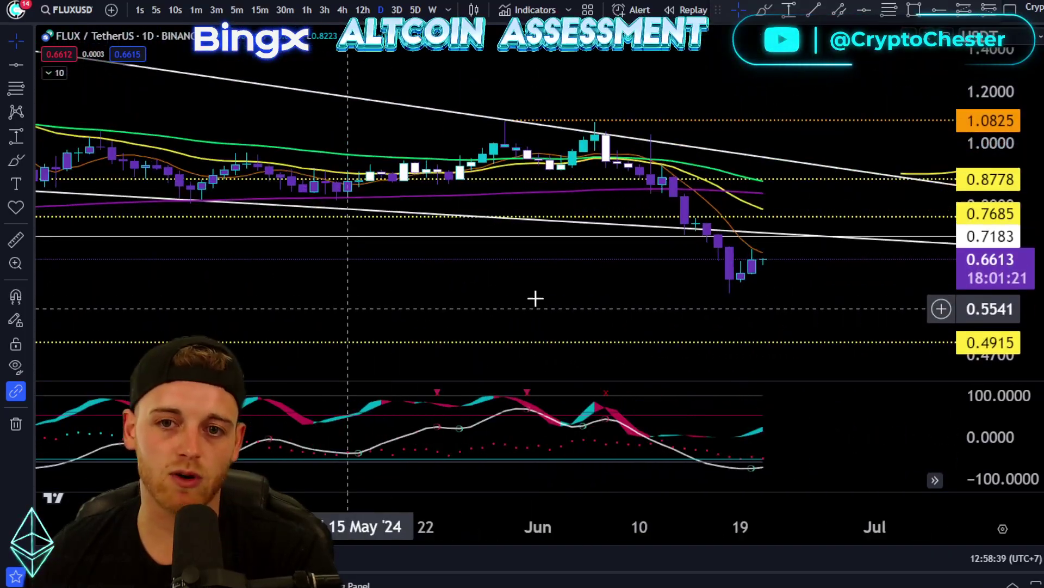
{"action": "scroll", "coordinate": [805, 263], "scroll_direction": "up", "scroll_amount": 2}
{"action": "scroll", "coordinate": [765, 280], "scroll_direction": "up", "scroll_amount": 4}
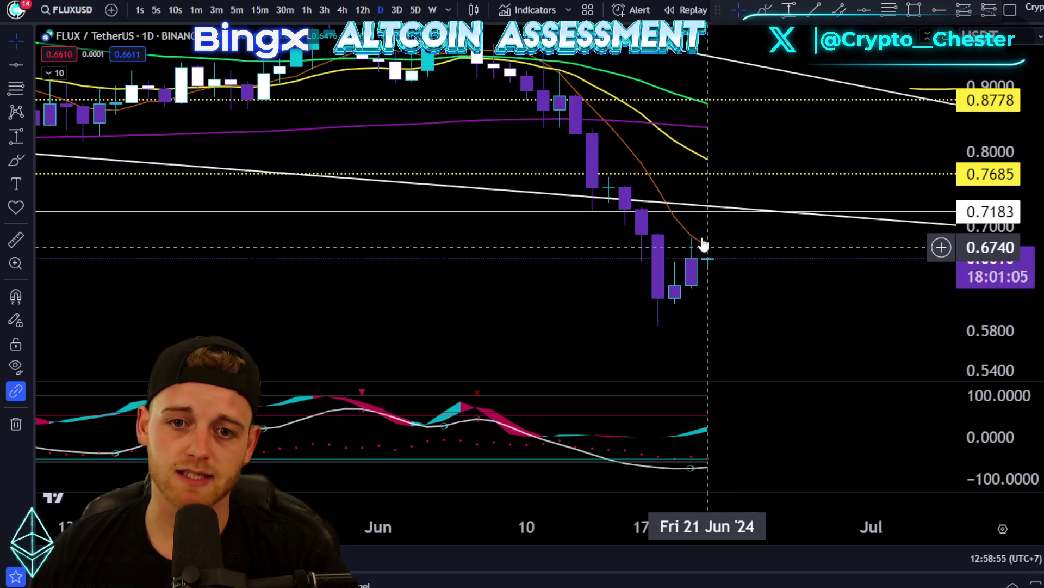
Step: Sketch a possible upward move from the orange moving average toward the 0.7685 level with the brush, and undo it
{"action": "left_click", "coordinate": [765, 10]}
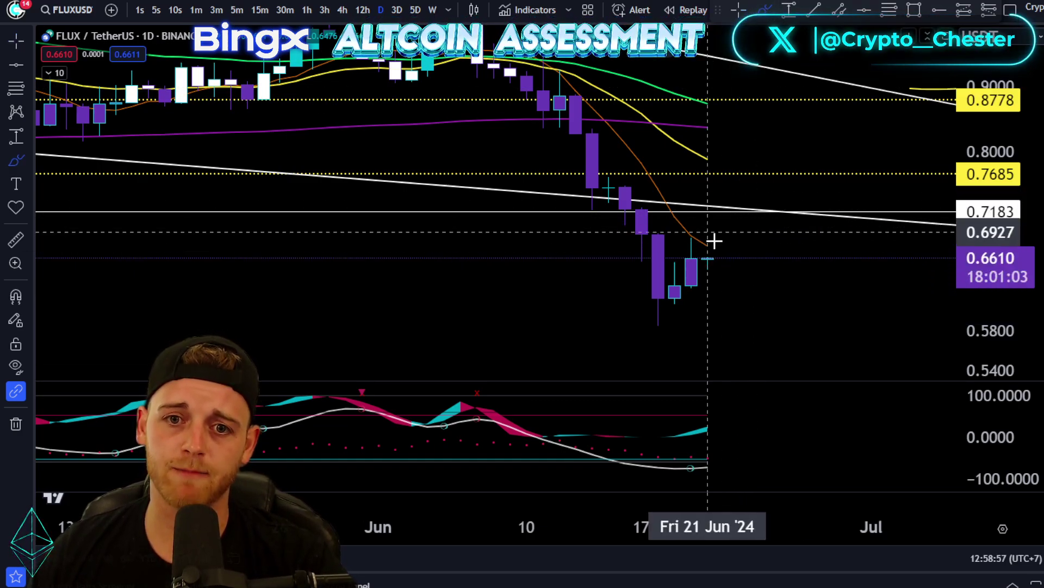
{"action": "left_click_drag", "start_coordinate": [710, 249], "coordinate": [727, 170]}
{"action": "key", "text": "ctrl+z"}
{"action": "key", "text": "ctrl+z"}
{"action": "left_click", "coordinate": [739, 10]}
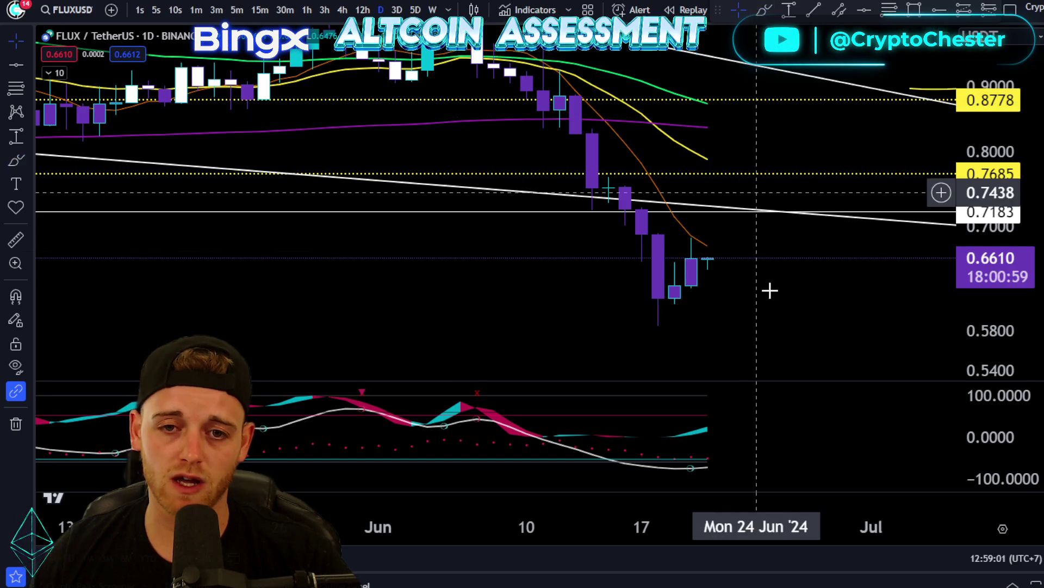
Step: Sketch the yellow moving average's projected decline with the brush, circle the area where the white lines cross, and undo the strokes
{"action": "scroll", "coordinate": [771, 289], "scroll_direction": "up", "scroll_amount": 2}
{"action": "mouse_move", "coordinate": [772, 289]}
{"action": "left_mouse_down"}
{"action": "mouse_move", "coordinate": [798, 310]}
{"action": "mouse_move", "coordinate": [677, 170]}
{"action": "left_mouse_up"}
{"action": "left_click", "coordinate": [765, 10]}
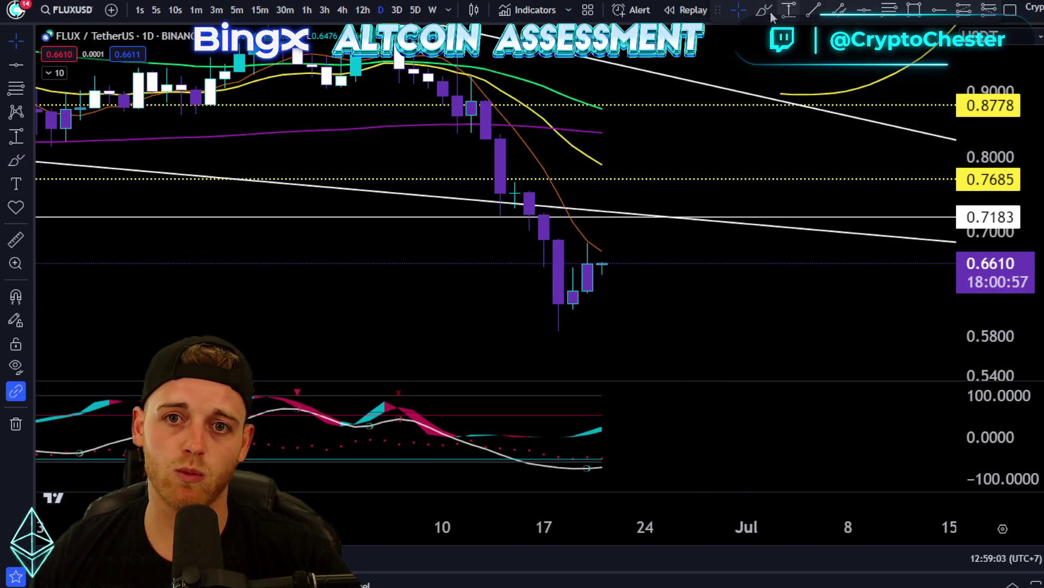
{"action": "mouse_move", "coordinate": [603, 165]}
{"action": "left_mouse_down"}
{"action": "mouse_move", "coordinate": [646, 206]}
{"action": "mouse_move", "coordinate": [695, 228]}
{"action": "mouse_move", "coordinate": [678, 205]}
{"action": "mouse_move", "coordinate": [641, 247]}
{"action": "mouse_move", "coordinate": [735, 213]}
{"action": "left_mouse_up"}
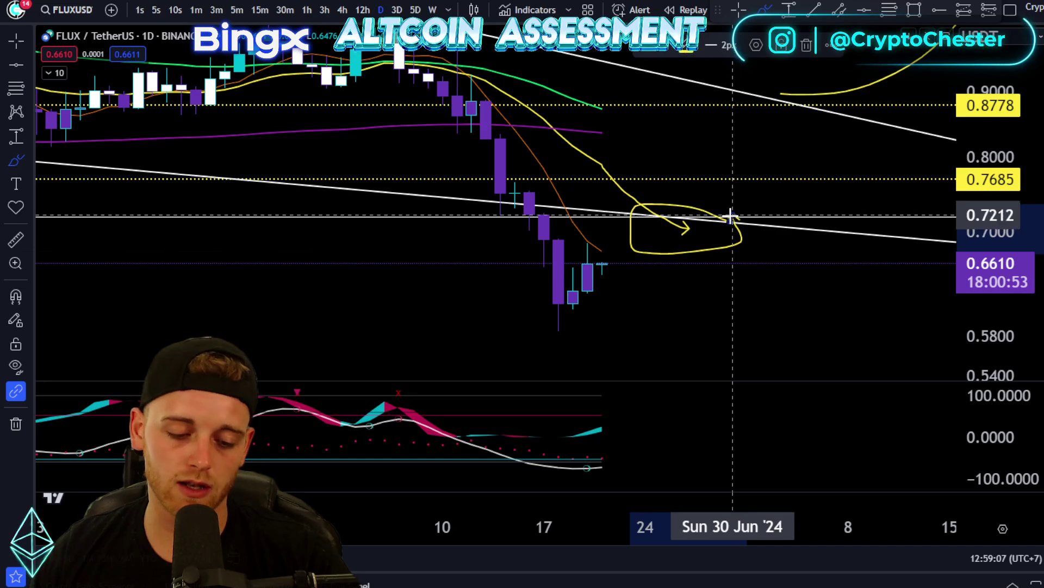
{"action": "key", "text": "ctrl+z"}
{"action": "key", "text": "ctrl+z"}
{"action": "key", "text": "ctrl+z"}
Step: Sketch an arrow from the yellow moving average down to the 0.7183 line, and undo it
{"action": "mouse_move", "coordinate": [602, 163]}
{"action": "left_mouse_down"}
{"action": "mouse_move", "coordinate": [631, 174]}
{"action": "mouse_move", "coordinate": [588, 157]}
{"action": "mouse_move", "coordinate": [621, 148]}
{"action": "mouse_move", "coordinate": [631, 192]}
{"action": "left_mouse_up"}
{"action": "key", "text": "ctrl+z"}
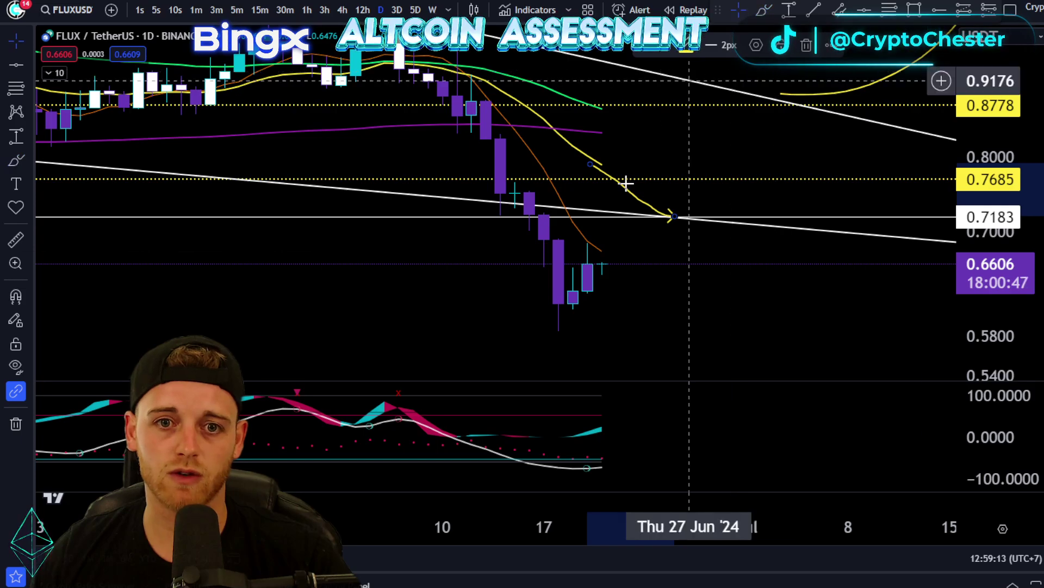
{"action": "key", "text": "ctrl+z"}
Step: Show the hidden VWATR Multi-Timeframe indicator on the chart
{"action": "left_click_drag", "start_coordinate": [671, 310], "coordinate": [755, 277]}
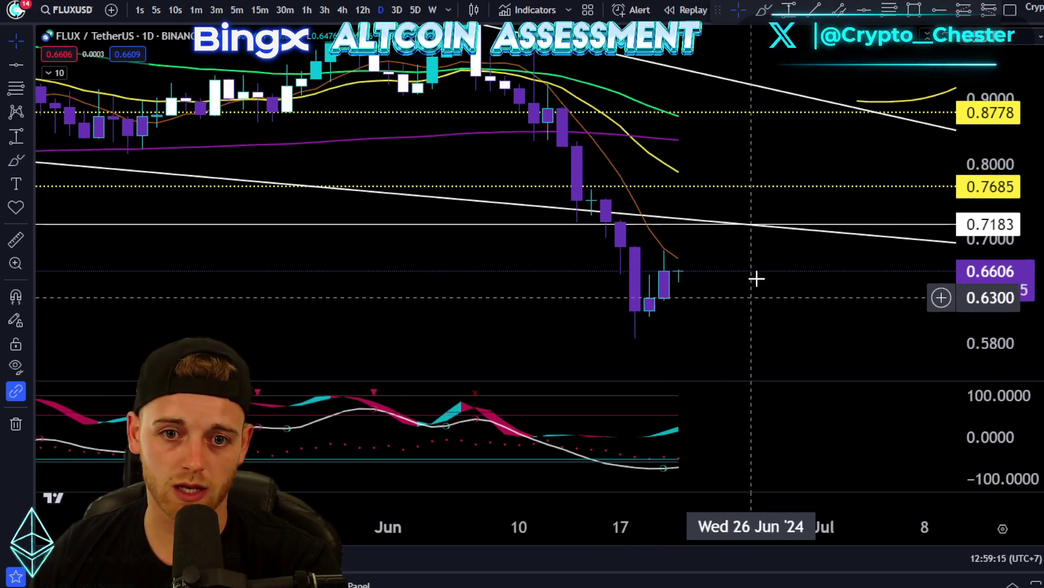
{"action": "left_click_drag", "start_coordinate": [1006, 158], "coordinate": [834, 284]}
{"action": "scroll", "coordinate": [684, 292], "scroll_direction": "down", "scroll_amount": 3}
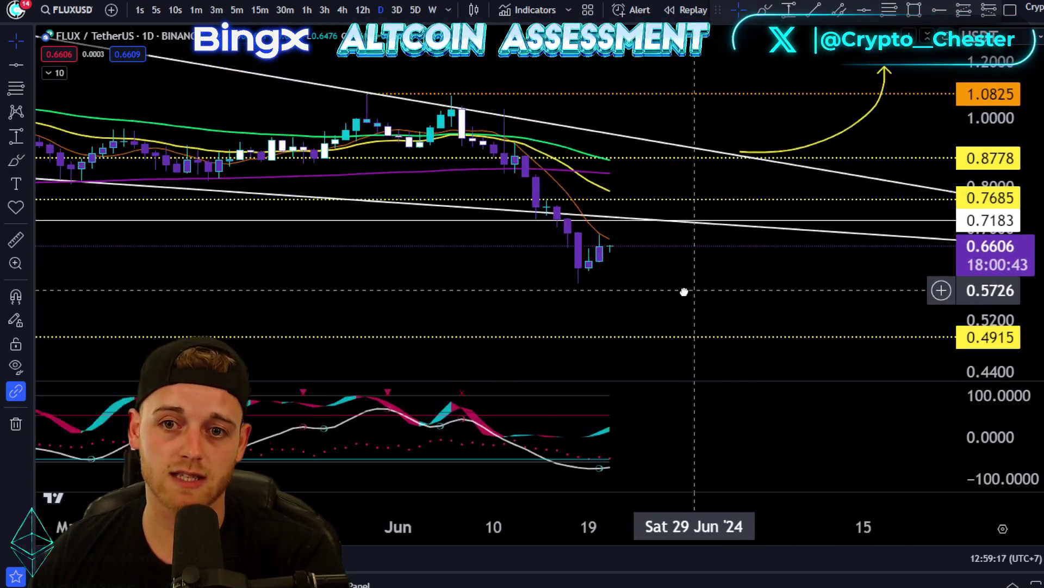
{"action": "left_click_drag", "start_coordinate": [430, 281], "coordinate": [582, 279]}
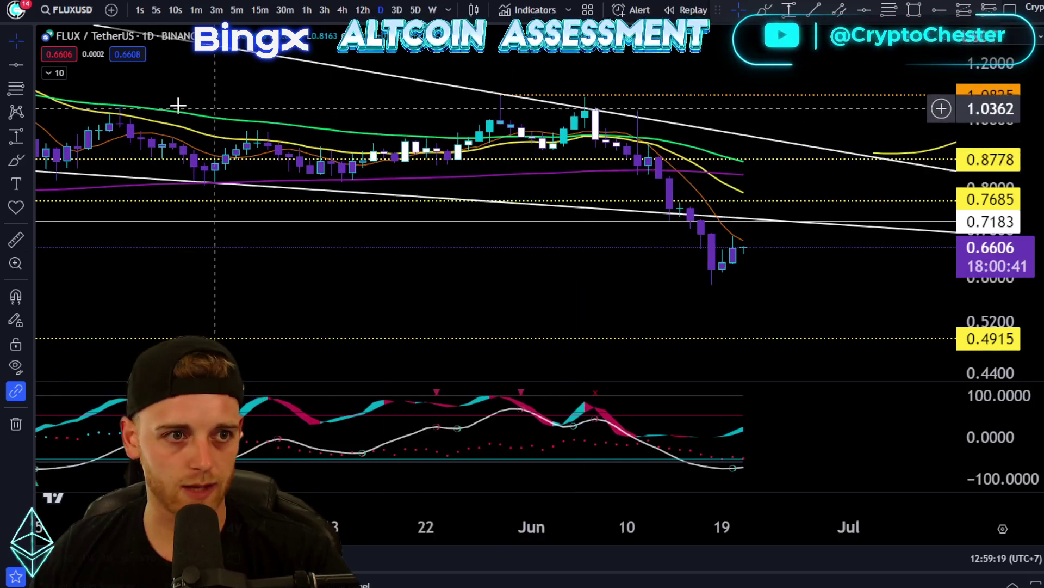
{"action": "left_click", "coordinate": [58, 72]}
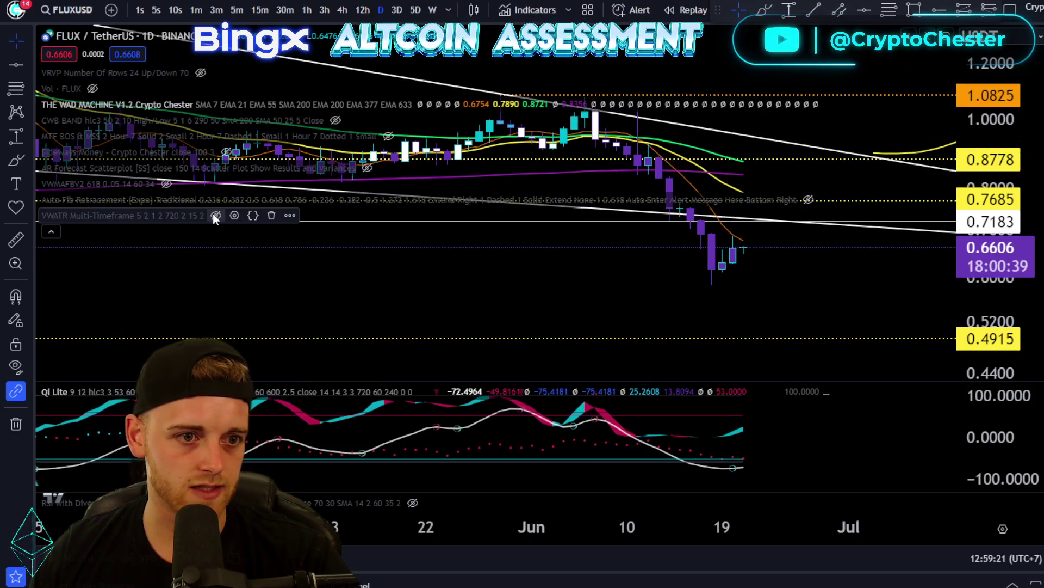
{"action": "left_click", "coordinate": [50, 231]}
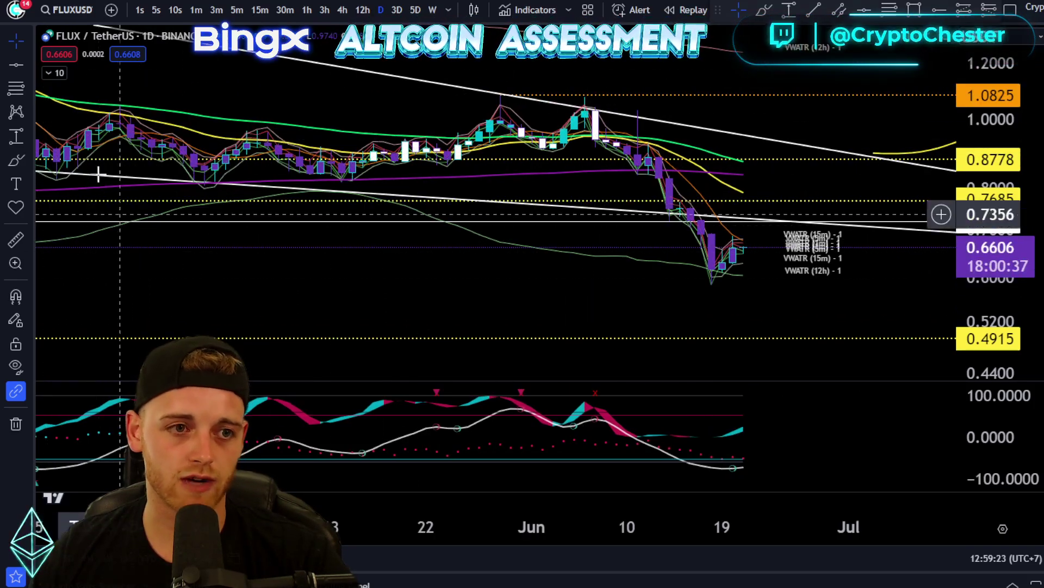
Step: Set the Band #4 timeframe of the VWATR Multi-Timeframe indicator to 4 hours
{"action": "scroll", "coordinate": [753, 307], "scroll_direction": "up", "scroll_amount": 5}
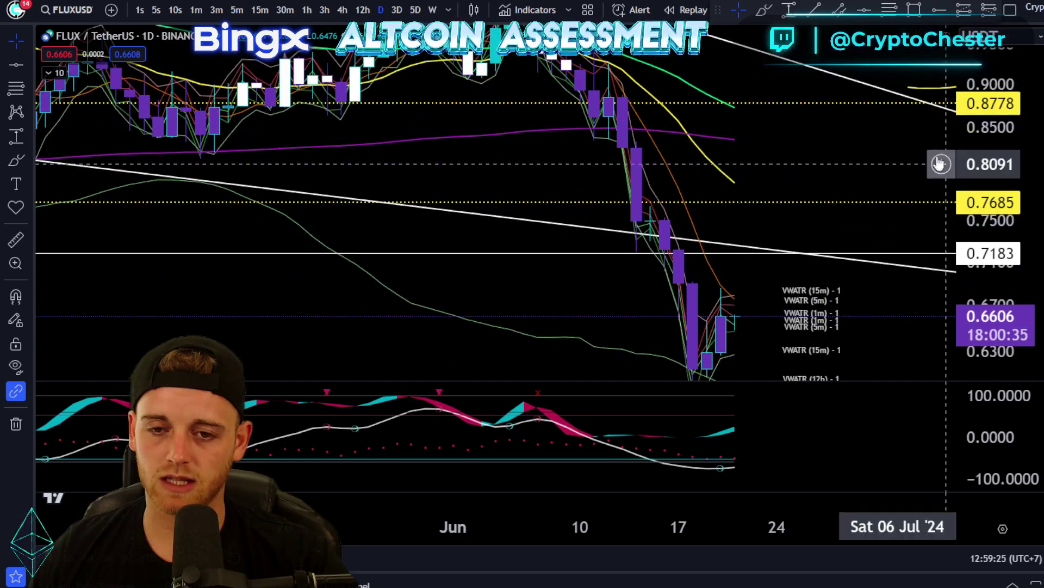
{"action": "scroll", "coordinate": [811, 339], "scroll_direction": "up", "scroll_amount": 2}
{"action": "left_click_drag", "start_coordinate": [711, 354], "coordinate": [772, 291]}
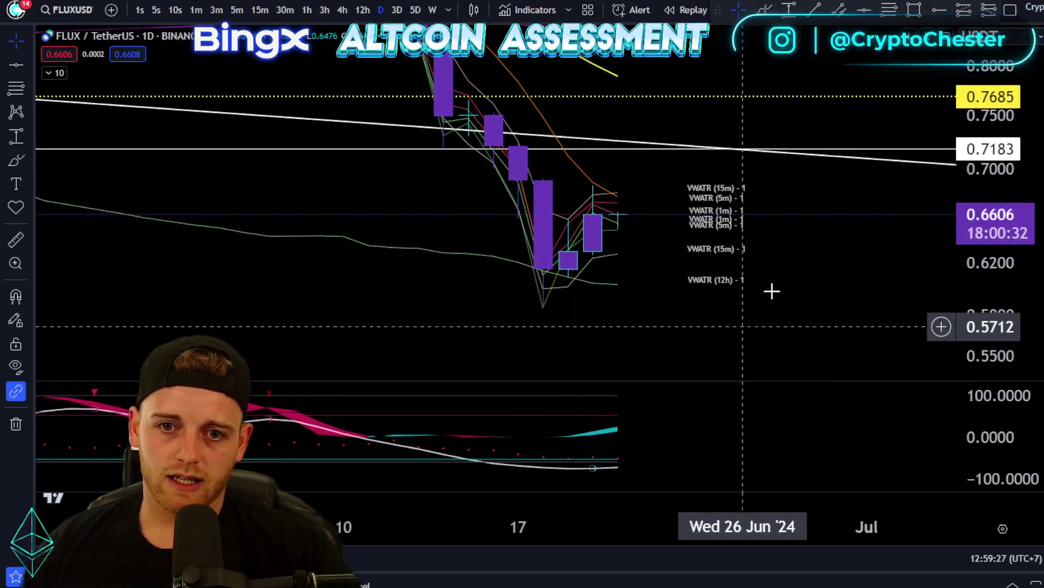
{"action": "left_click", "coordinate": [59, 73]}
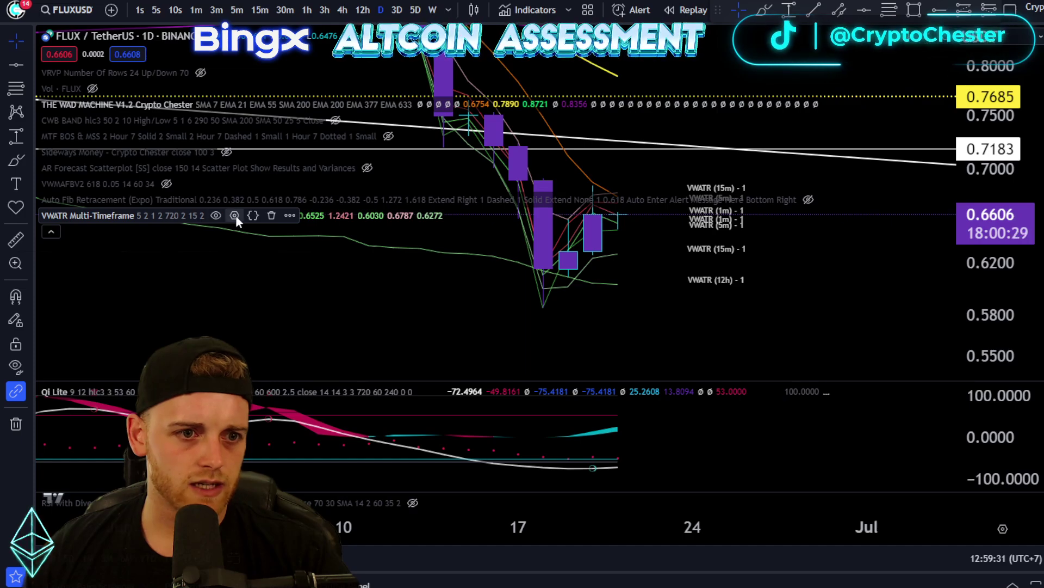
{"action": "left_click", "coordinate": [235, 215]}
{"action": "scroll", "coordinate": [668, 346], "scroll_direction": "down", "scroll_amount": 5}
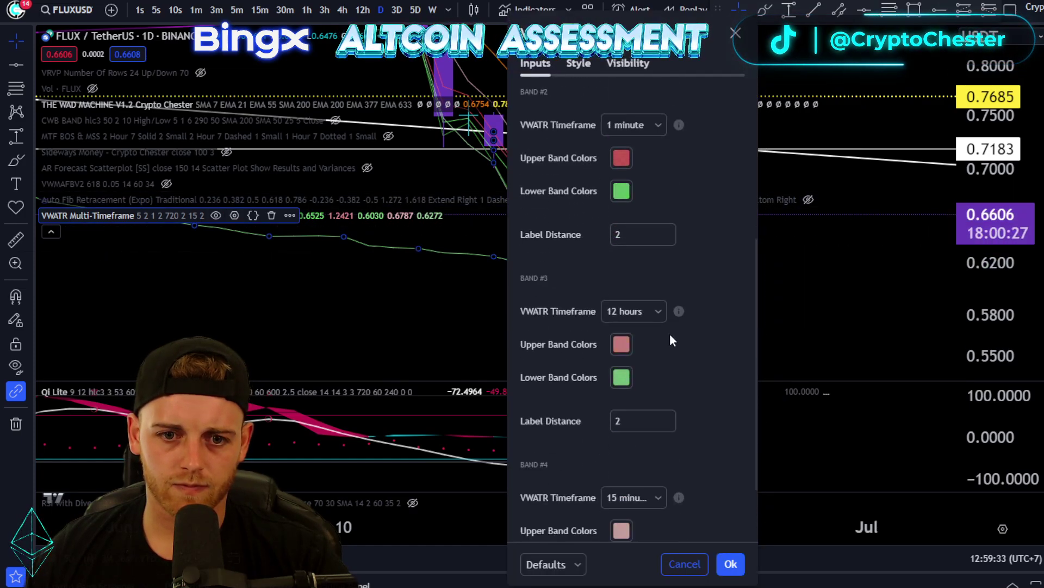
{"action": "scroll", "coordinate": [658, 370], "scroll_direction": "down", "scroll_amount": 1}
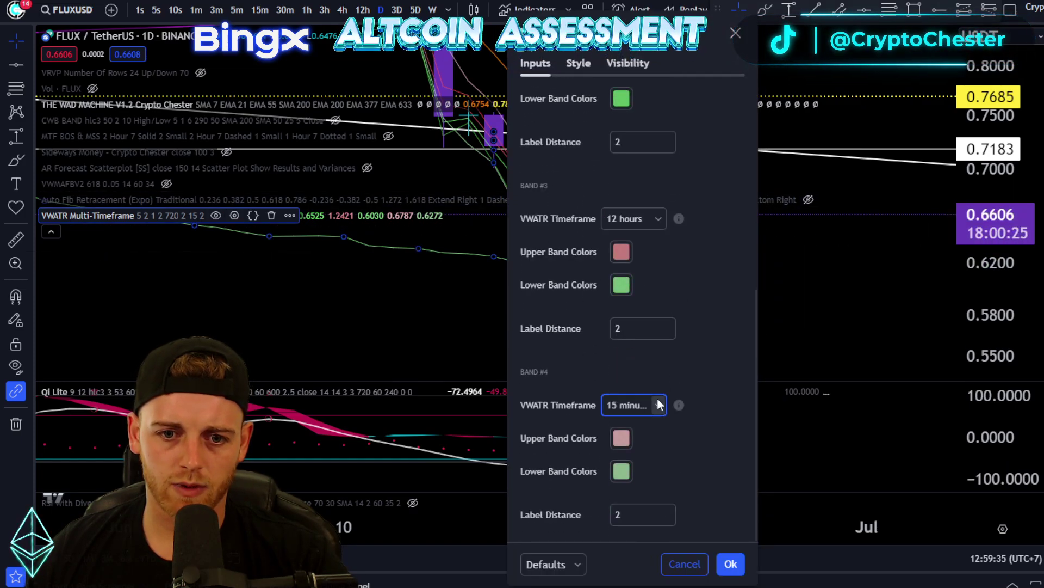
{"action": "left_click", "coordinate": [659, 405]}
{"action": "left_click", "coordinate": [635, 373]}
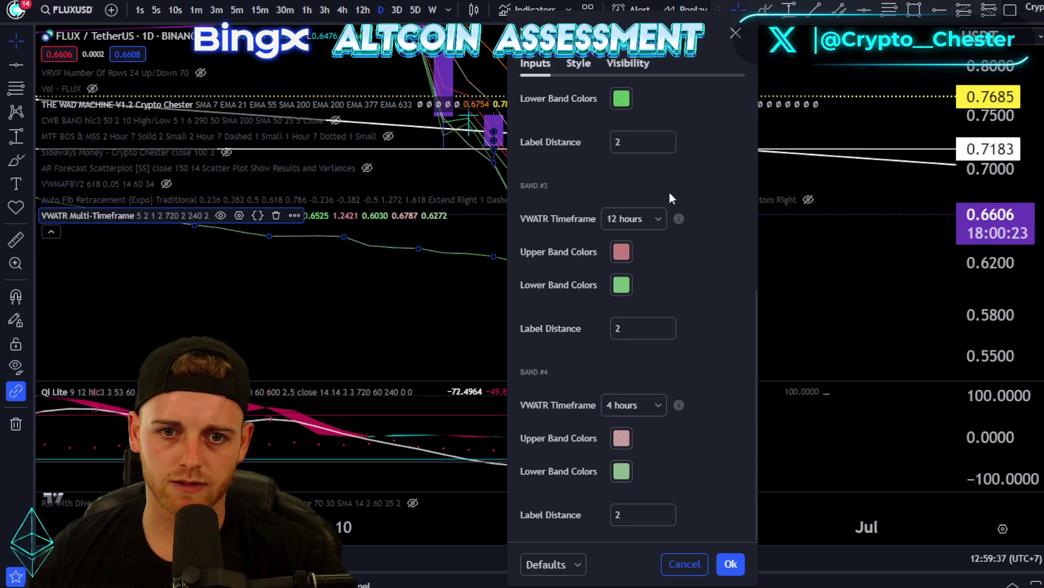
Step: Set the VWATR Band #2 timeframe to 1 day and Band #1 to 3 days, apply the settings, and collapse the indicator list
{"action": "scroll", "coordinate": [703, 279], "scroll_direction": "up", "scroll_amount": 3}
{"action": "scroll", "coordinate": [690, 299], "scroll_direction": "up", "scroll_amount": 1}
{"action": "left_click", "coordinate": [655, 299]}
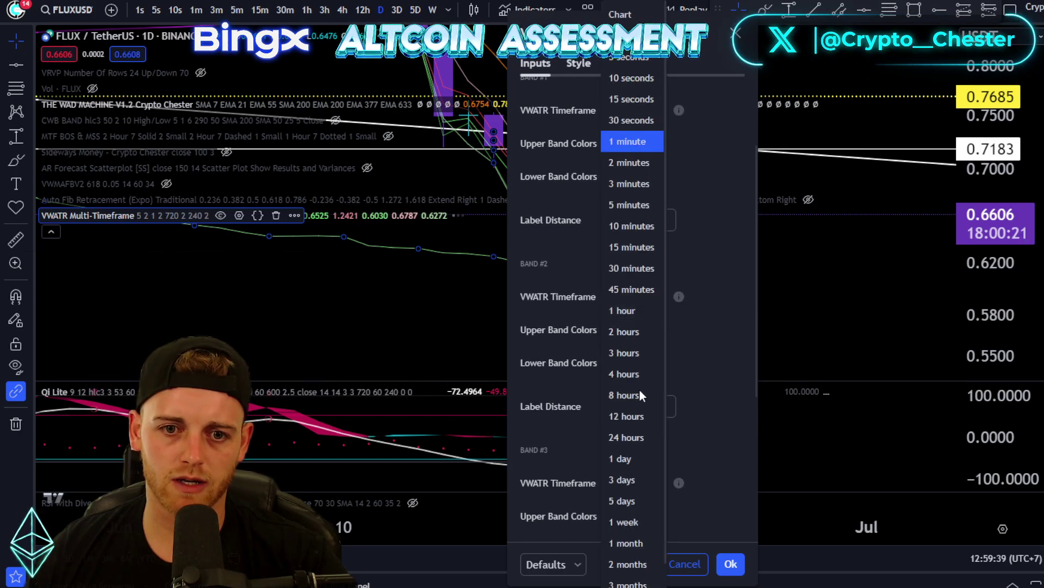
{"action": "scroll", "coordinate": [700, 260], "scroll_direction": "up", "scroll_amount": 2}
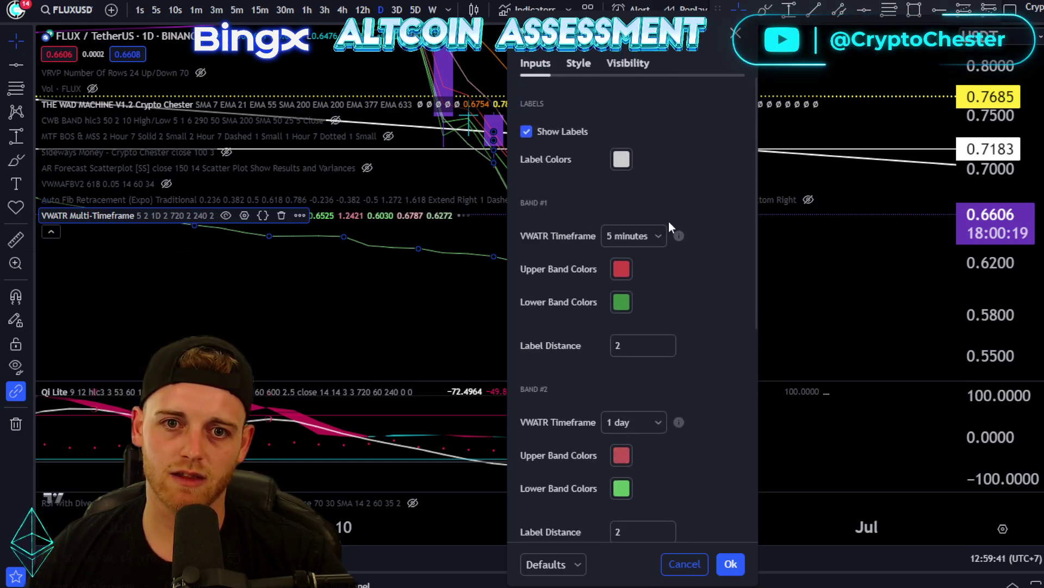
{"action": "left_click", "coordinate": [658, 242]}
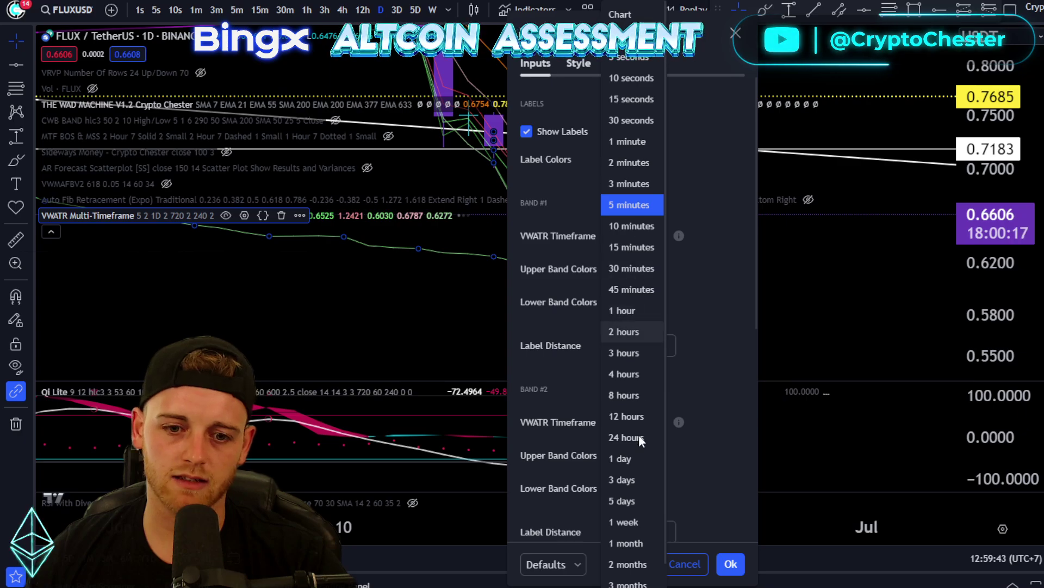
{"action": "left_click", "coordinate": [680, 501]}
{"action": "left_click", "coordinate": [730, 564]}
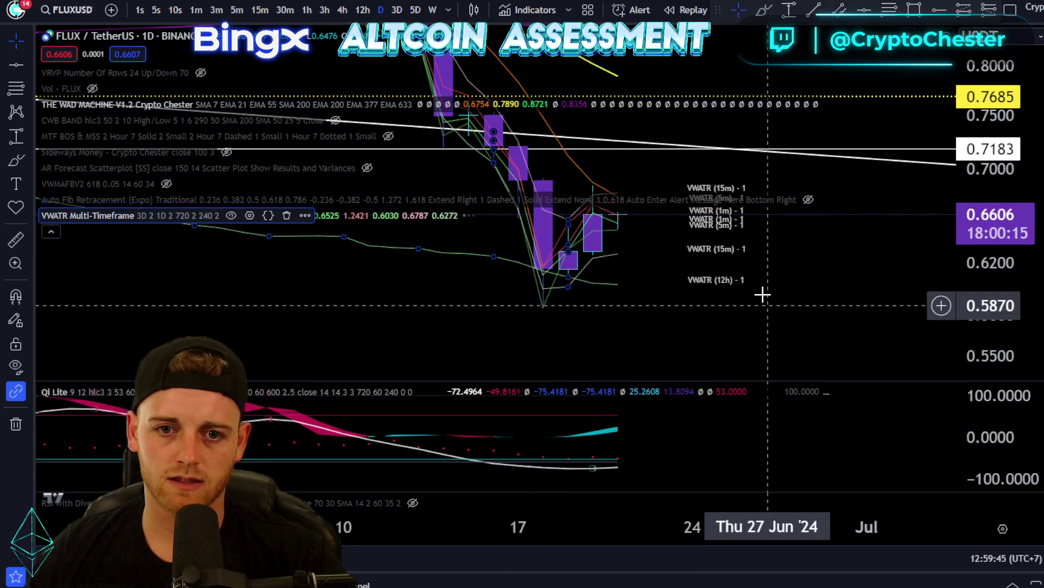
{"action": "left_click", "coordinate": [51, 232]}
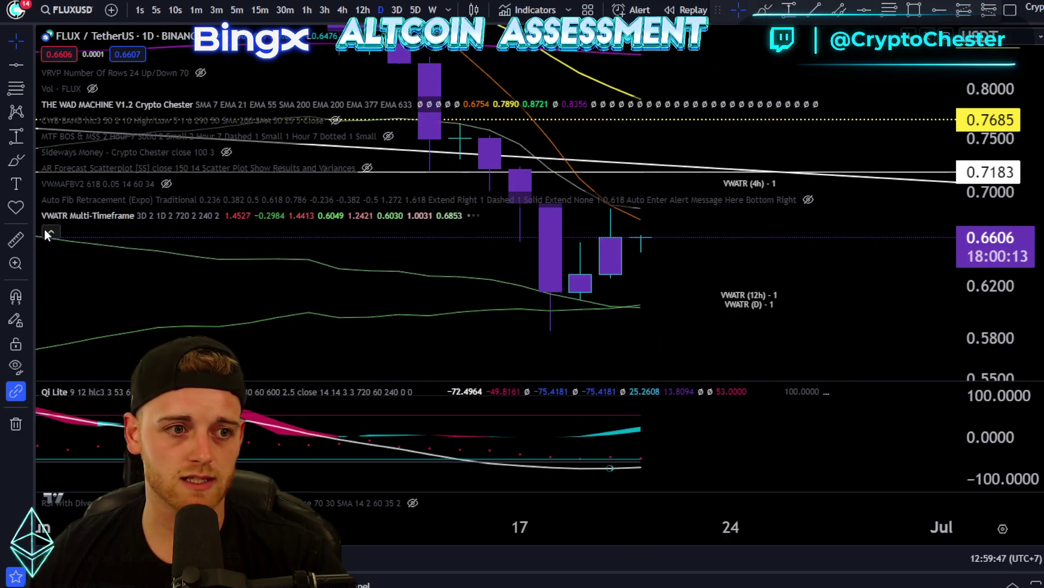
Step: Examine the 4h, 12h and daily VWATR bands around the latest June candles and the white horizontal line
{"action": "scroll", "coordinate": [786, 252], "scroll_direction": "down", "scroll_amount": 3}
{"action": "scroll", "coordinate": [860, 275], "scroll_direction": "right", "scroll_amount": 3}
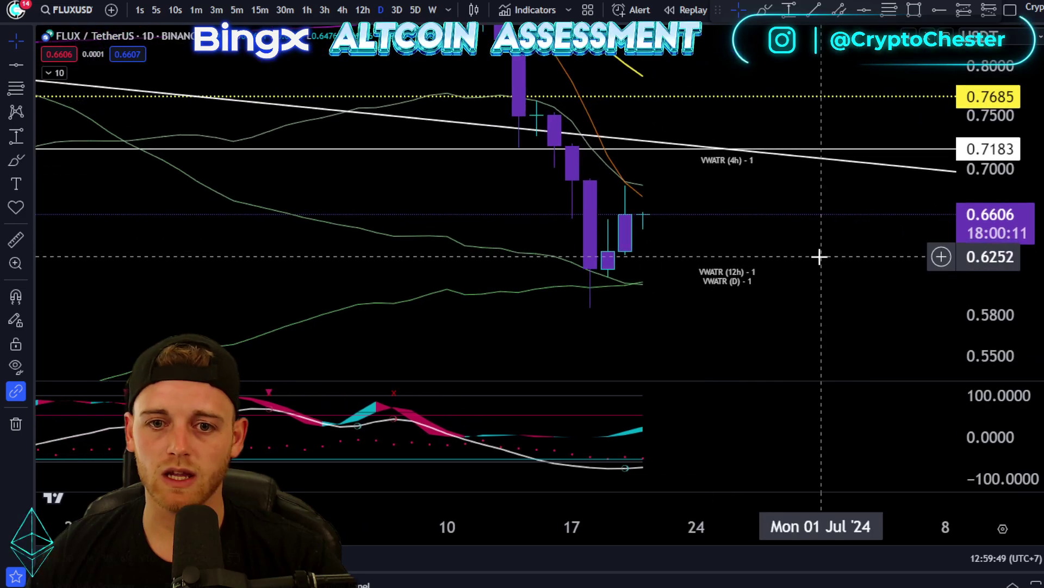
{"action": "scroll", "coordinate": [758, 282], "scroll_direction": "down", "scroll_amount": 2}
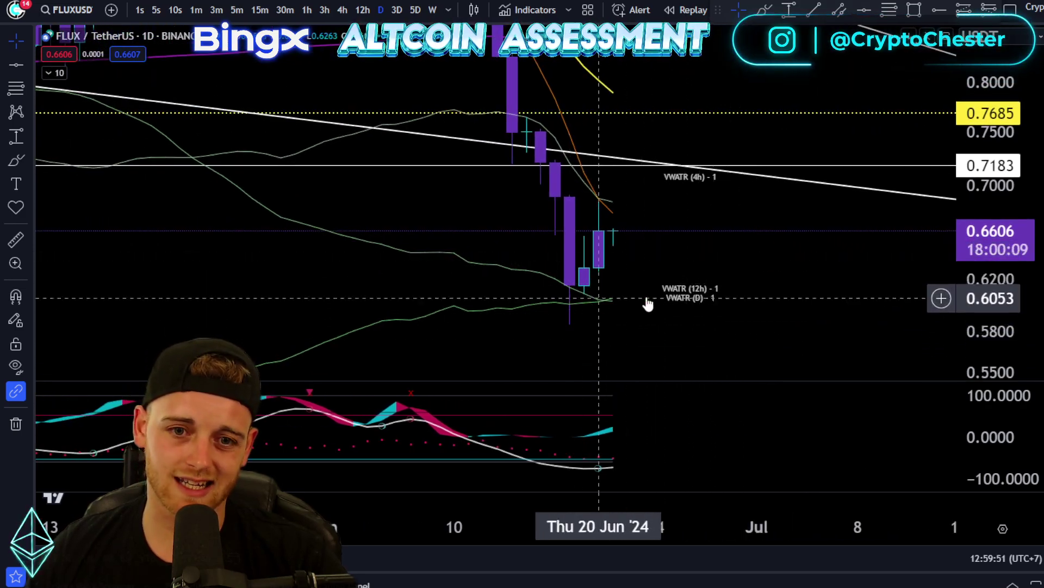
{"action": "scroll", "coordinate": [645, 301], "scroll_direction": "down", "scroll_amount": 2}
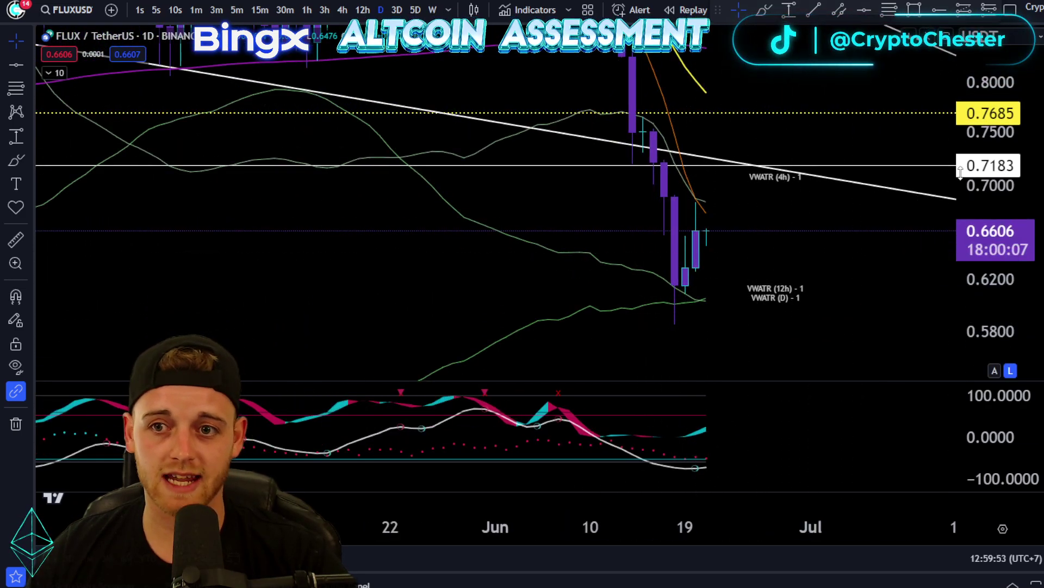
{"action": "left_click_drag", "start_coordinate": [993, 114], "coordinate": [877, 286]}
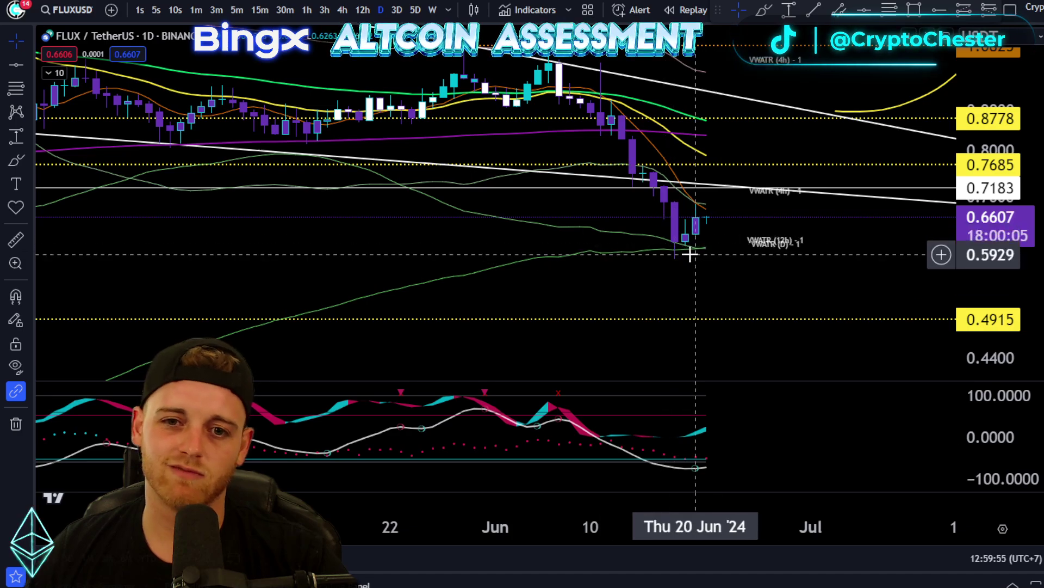
{"action": "scroll", "coordinate": [685, 270], "scroll_direction": "down", "scroll_amount": 1}
{"action": "scroll", "coordinate": [685, 270], "scroll_direction": "down", "scroll_amount": 1}
Step: Examine the lower VWATR bands back through the 2023 price history and return to the latest June 2024 candles
{"action": "left_click_drag", "start_coordinate": [700, 282], "coordinate": [847, 110]}
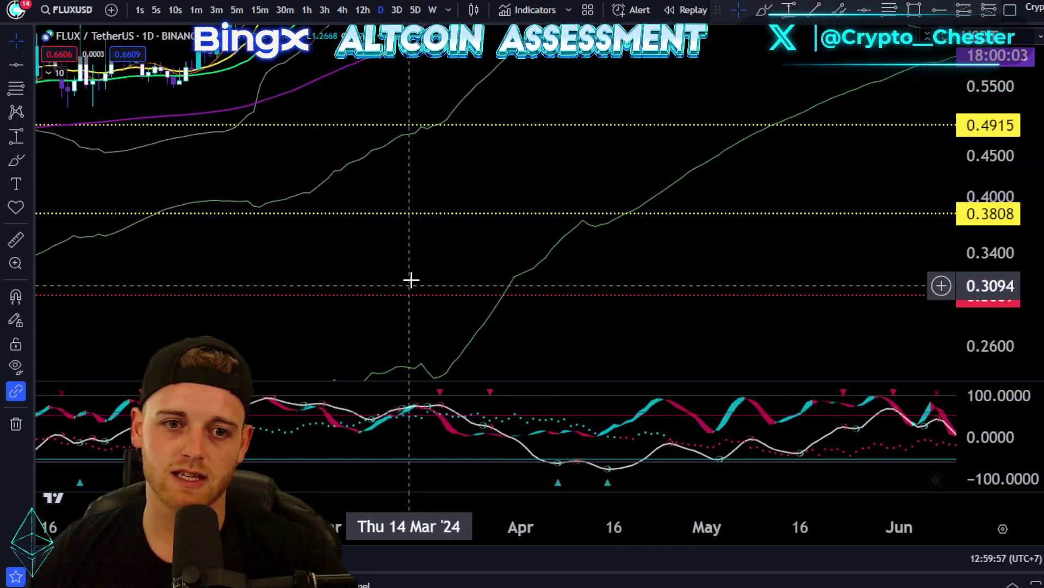
{"action": "left_click_drag", "start_coordinate": [410, 280], "coordinate": [943, 64]}
{"action": "scroll", "coordinate": [403, 272], "scroll_direction": "down", "scroll_amount": 3}
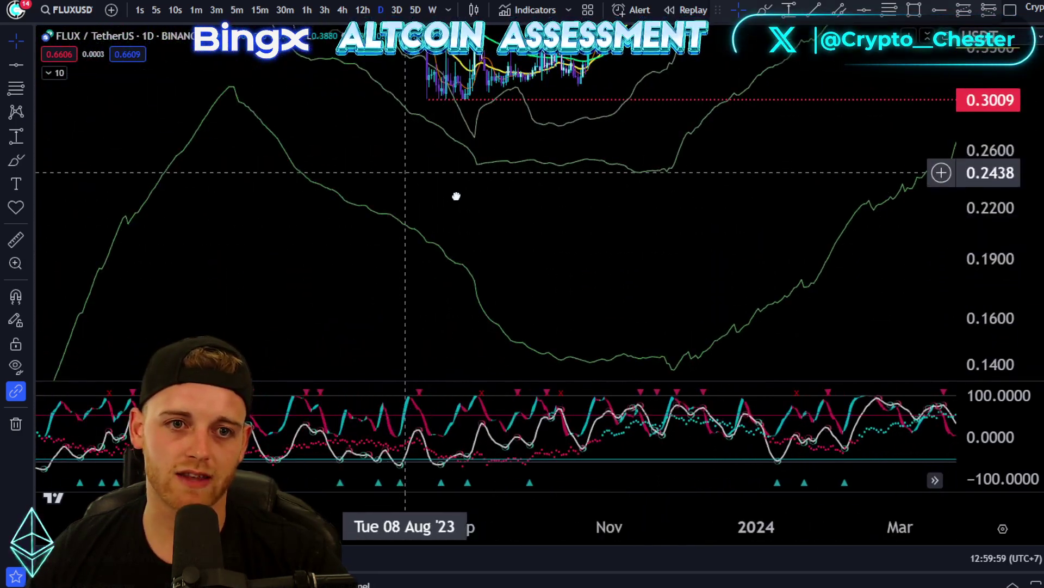
{"action": "left_click_drag", "start_coordinate": [455, 196], "coordinate": [974, 296]}
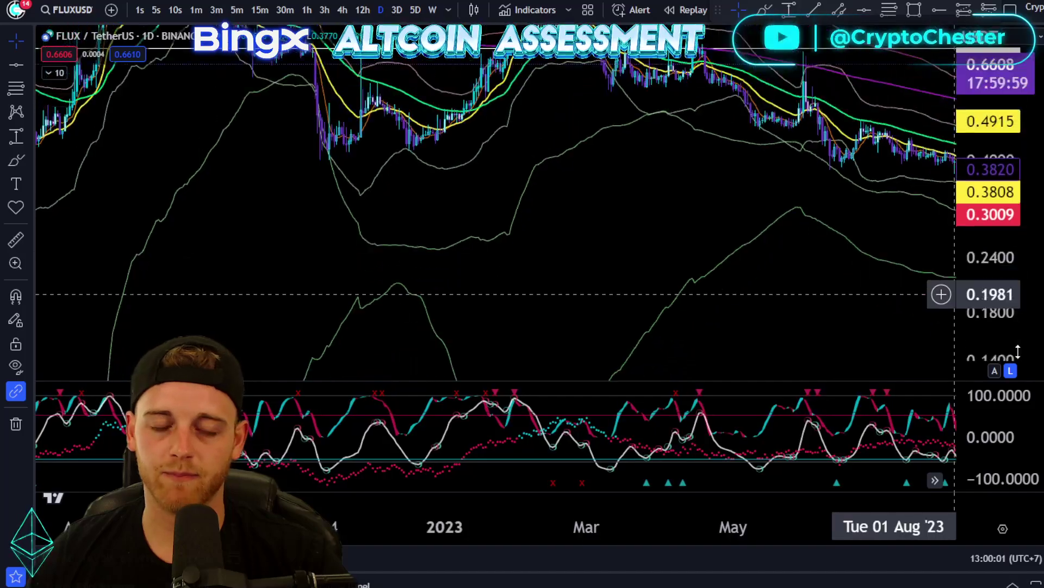
{"action": "left_click_drag", "start_coordinate": [305, 291], "coordinate": [366, 276]}
{"action": "left_click_drag", "start_coordinate": [539, 275], "coordinate": [294, 277]}
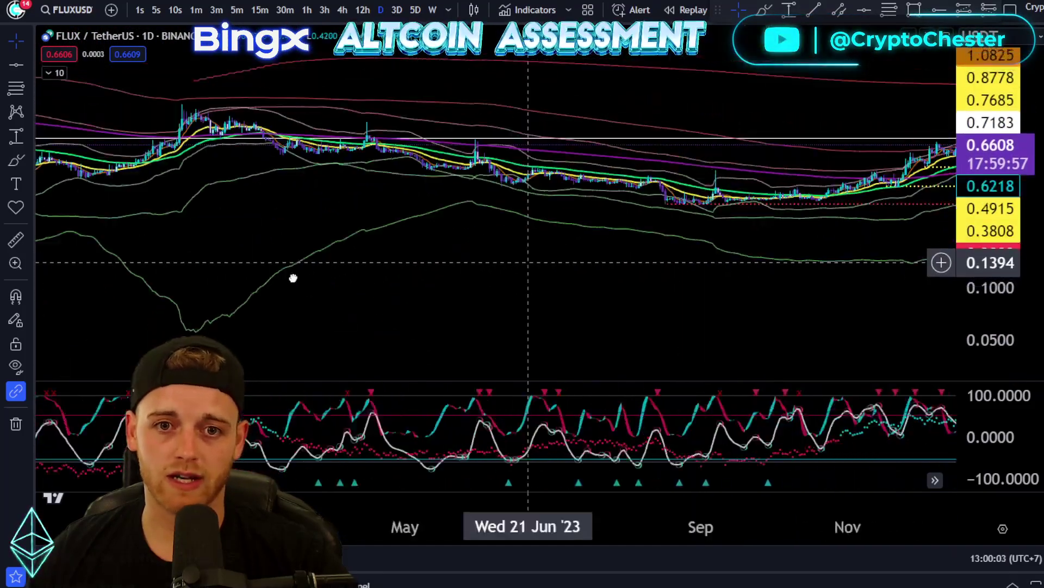
{"action": "left_click_drag", "start_coordinate": [857, 294], "coordinate": [185, 304]}
{"action": "scroll", "coordinate": [718, 317], "scroll_direction": "up", "scroll_amount": 4}
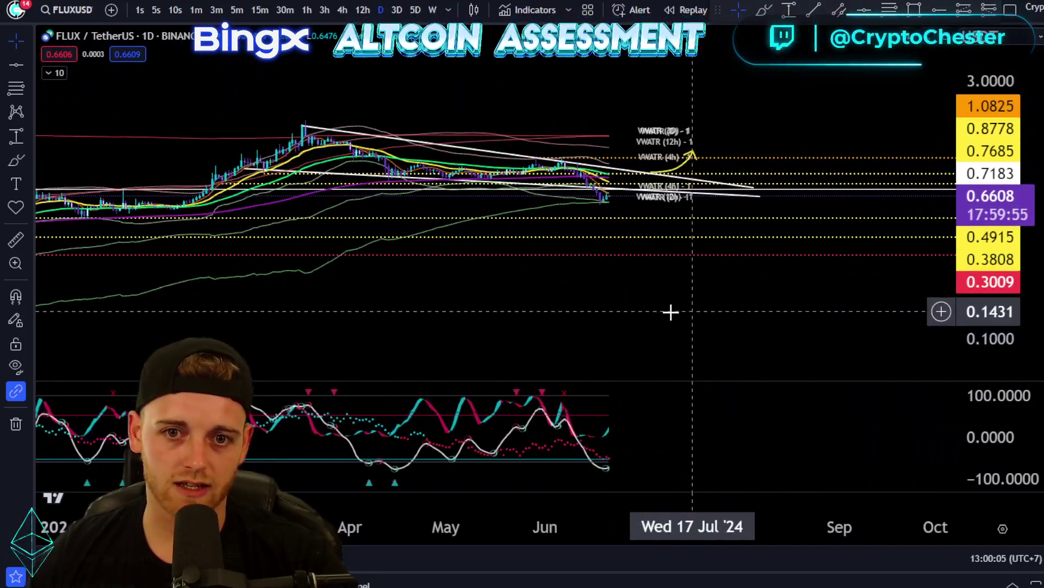
{"action": "left_click_drag", "start_coordinate": [730, 337], "coordinate": [852, 327]}
{"action": "scroll", "coordinate": [707, 292], "scroll_direction": "up", "scroll_amount": 3}
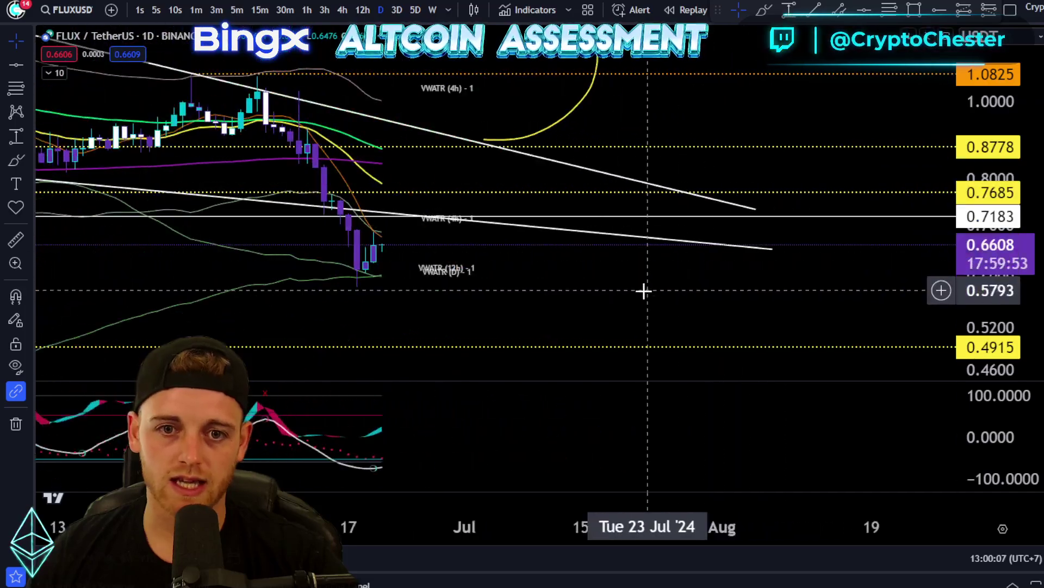
{"action": "left_click_drag", "start_coordinate": [707, 291], "coordinate": [859, 279]}
{"action": "scroll", "coordinate": [859, 280], "scroll_direction": "up", "scroll_amount": 2}
{"action": "left_click_drag", "start_coordinate": [618, 300], "coordinate": [748, 291]}
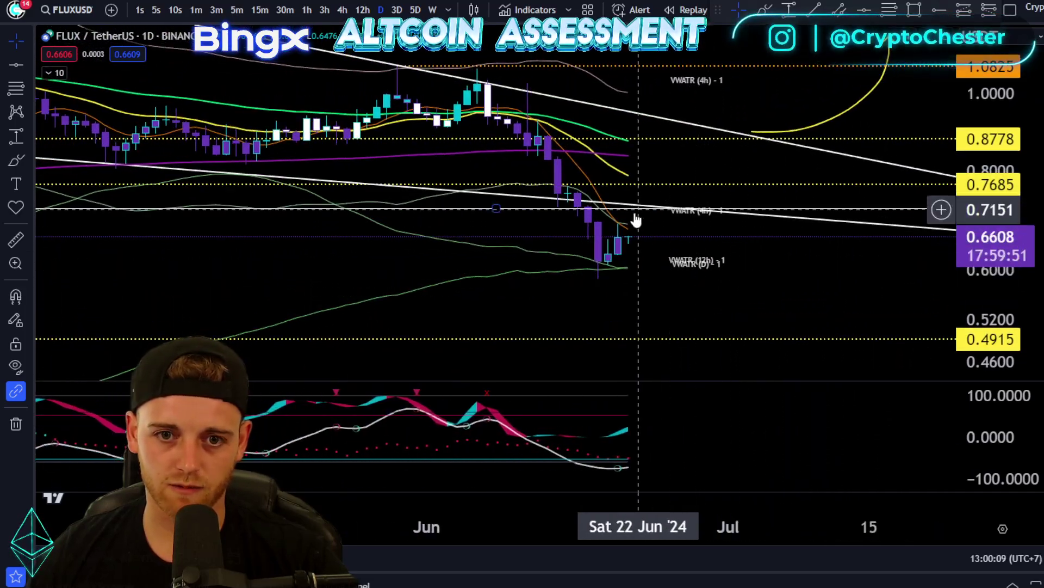
Step: Examine the latest June candles between the 4h VWATR band above and the 12h and daily bands below
{"action": "scroll", "coordinate": [668, 296], "scroll_direction": "up", "scroll_amount": 2}
{"action": "left_click_drag", "start_coordinate": [668, 296], "coordinate": [539, 145]}
{"action": "scroll", "coordinate": [805, 224], "scroll_direction": "up", "scroll_amount": 2}
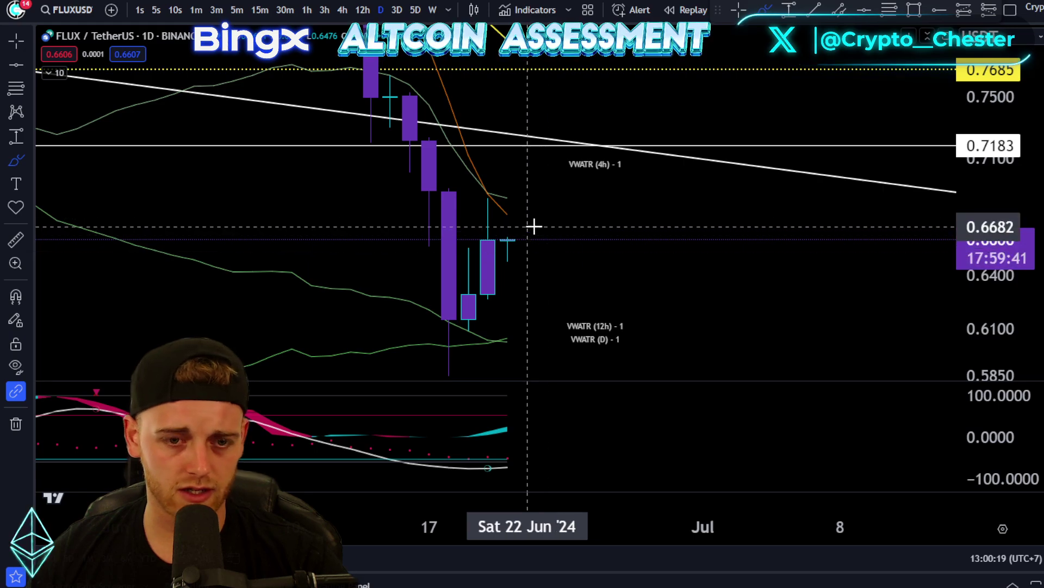
{"action": "scroll", "coordinate": [606, 152], "scroll_direction": "down", "scroll_amount": 1}
{"action": "mouse_move", "coordinate": [718, 135]}
{"action": "left_mouse_down"}
{"action": "mouse_move", "coordinate": [671, 139]}
{"action": "mouse_move", "coordinate": [732, 158]}
{"action": "mouse_move", "coordinate": [726, 117]}
{"action": "left_mouse_up"}
{"action": "left_click_drag", "start_coordinate": [706, 159], "coordinate": [761, 248]}
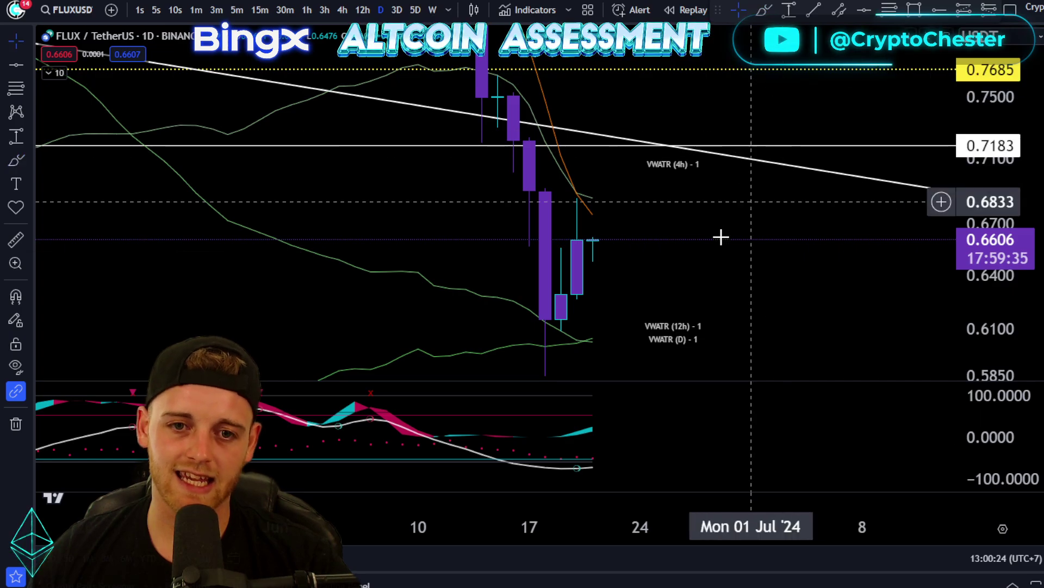
{"action": "left_click_drag", "start_coordinate": [498, 87], "coordinate": [653, 130]}
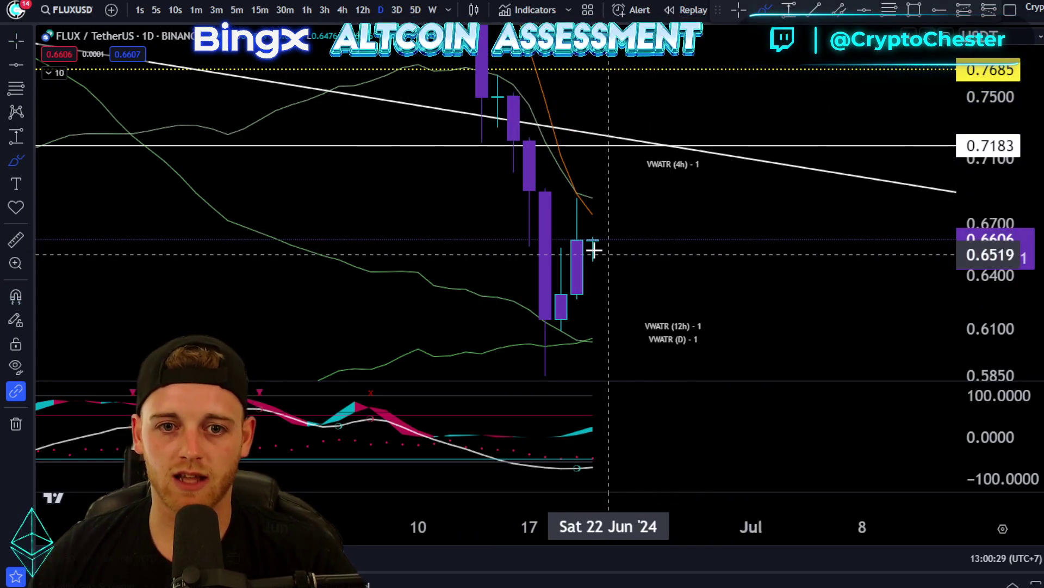
Step: Brush a yellow zigzag arrow rising from the latest candle and a short arrow extending the 4h VWATR band sideways
{"action": "mouse_move", "coordinate": [593, 239]}
{"action": "left_mouse_down"}
{"action": "mouse_move", "coordinate": [656, 208]}
{"action": "mouse_move", "coordinate": [674, 184]}
{"action": "mouse_move", "coordinate": [704, 176]}
{"action": "left_mouse_up"}
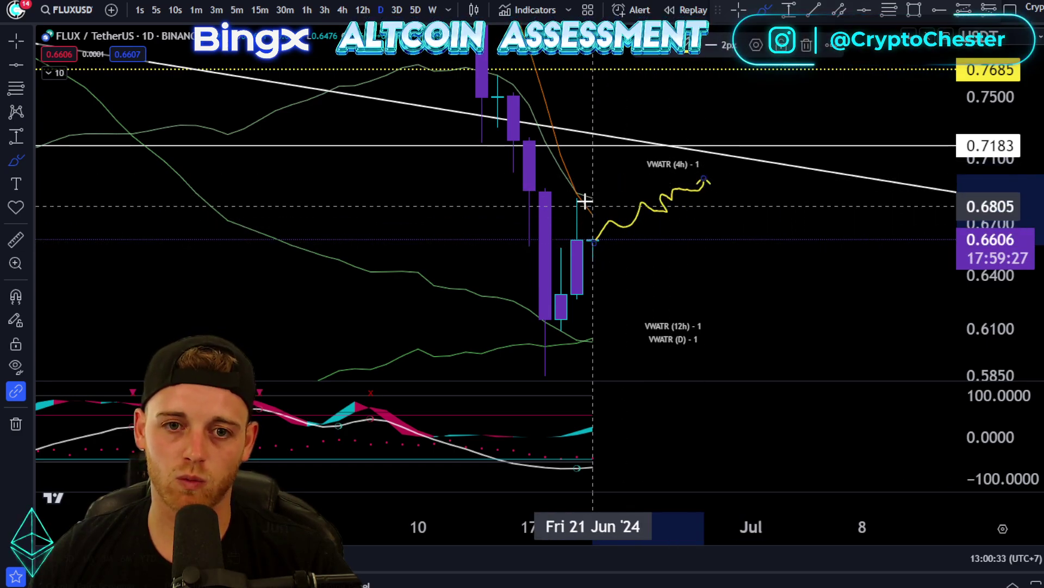
{"action": "left_click_drag", "start_coordinate": [578, 191], "coordinate": [606, 197]}
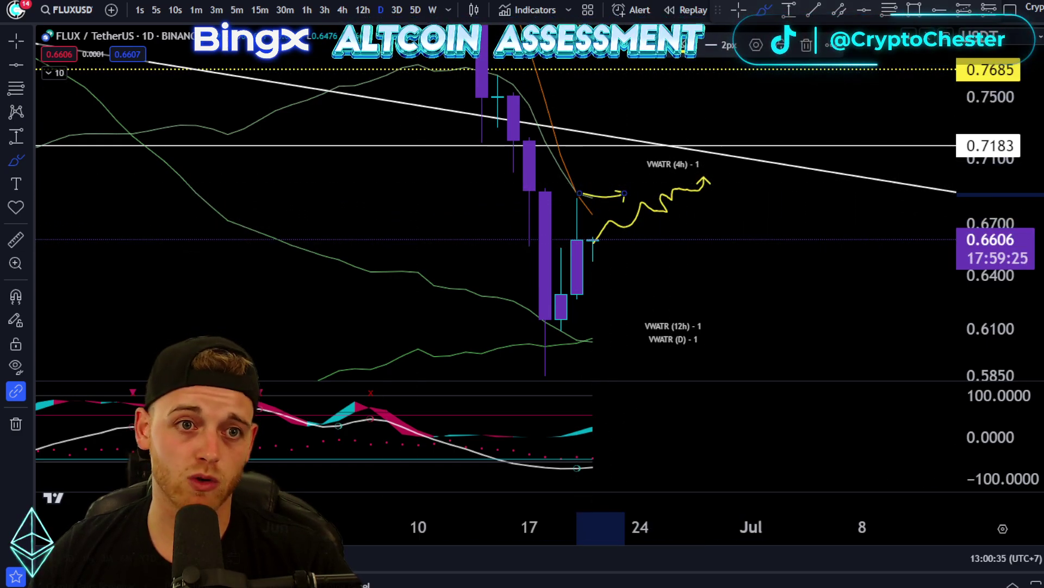
{"action": "left_click", "coordinate": [739, 11]}
Step: Brush a horizontal arrow from the latest candle and an arrow curving up from the 4h band toward the white 0.7183 line
{"action": "mouse_move", "coordinate": [676, 222]}
{"action": "left_mouse_down"}
{"action": "mouse_move", "coordinate": [761, 219]}
{"action": "mouse_move", "coordinate": [743, 215]}
{"action": "left_mouse_up"}
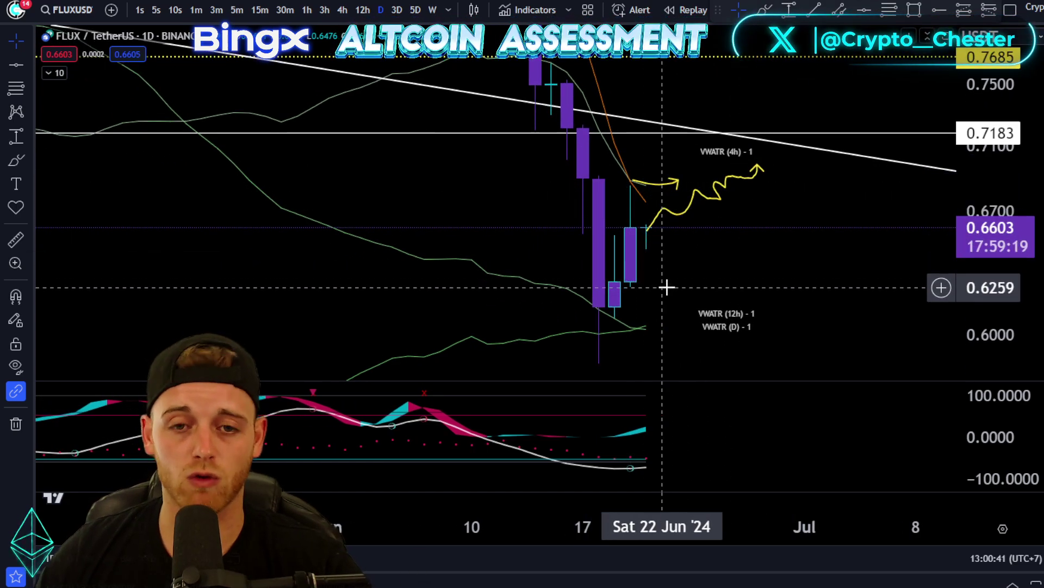
{"action": "left_click", "coordinate": [764, 9]}
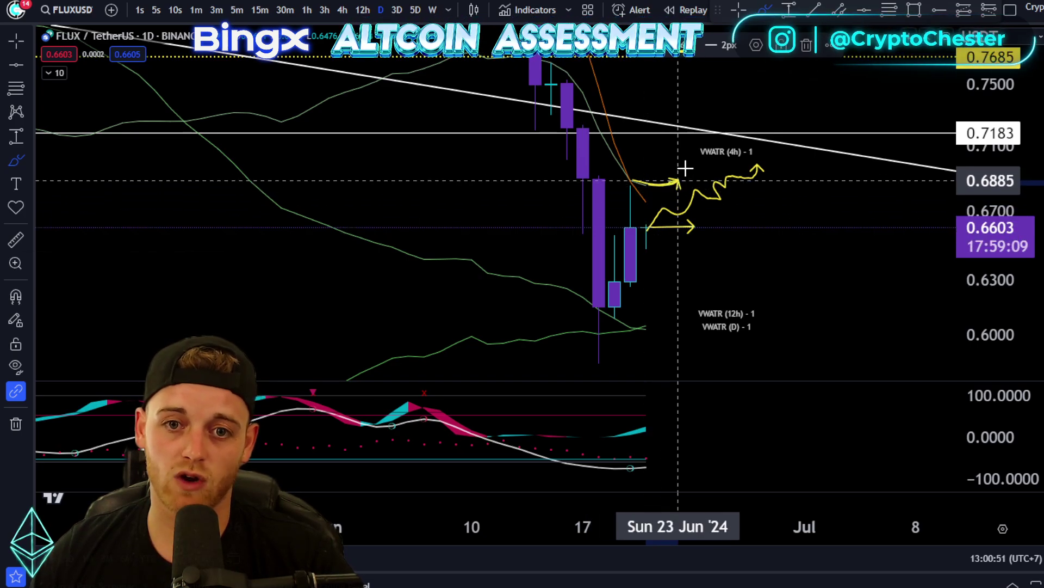
{"action": "left_click_drag", "start_coordinate": [677, 181], "coordinate": [692, 141]}
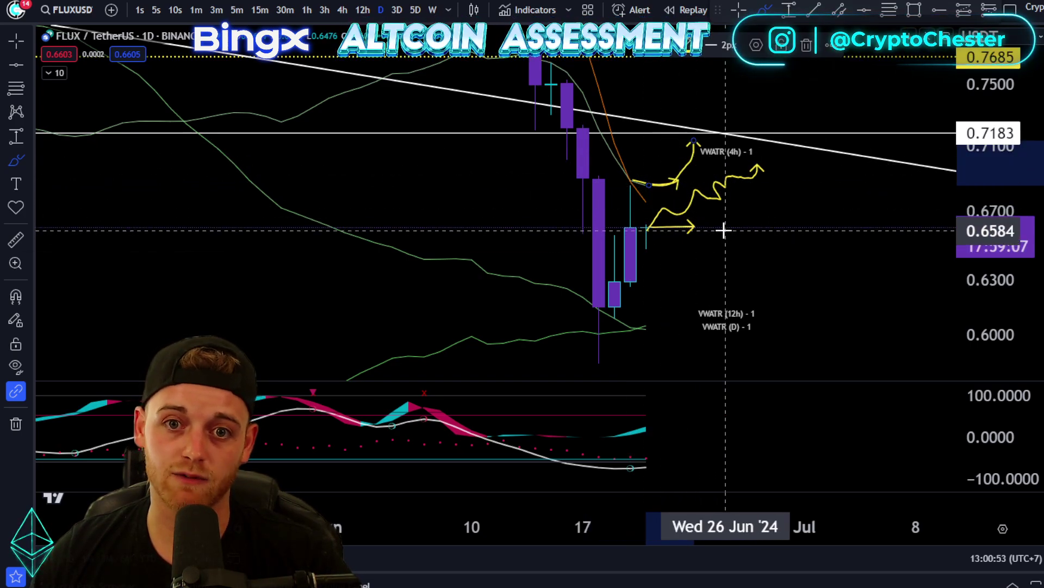
Step: Undo the yellow projection arrows brushed beside the latest candle and the 4h VWATR band
{"action": "key", "text": "ctrl+z"}
{"action": "key", "text": "ctrl+z"}
{"action": "key", "text": "ctrl+z"}
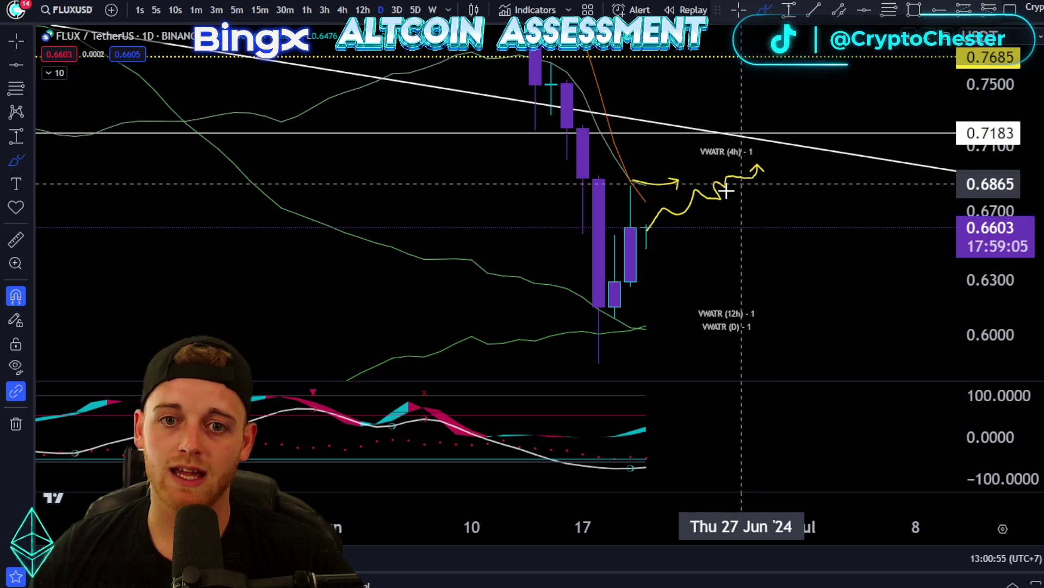
{"action": "left_click_drag", "start_coordinate": [742, 179], "coordinate": [688, 206]}
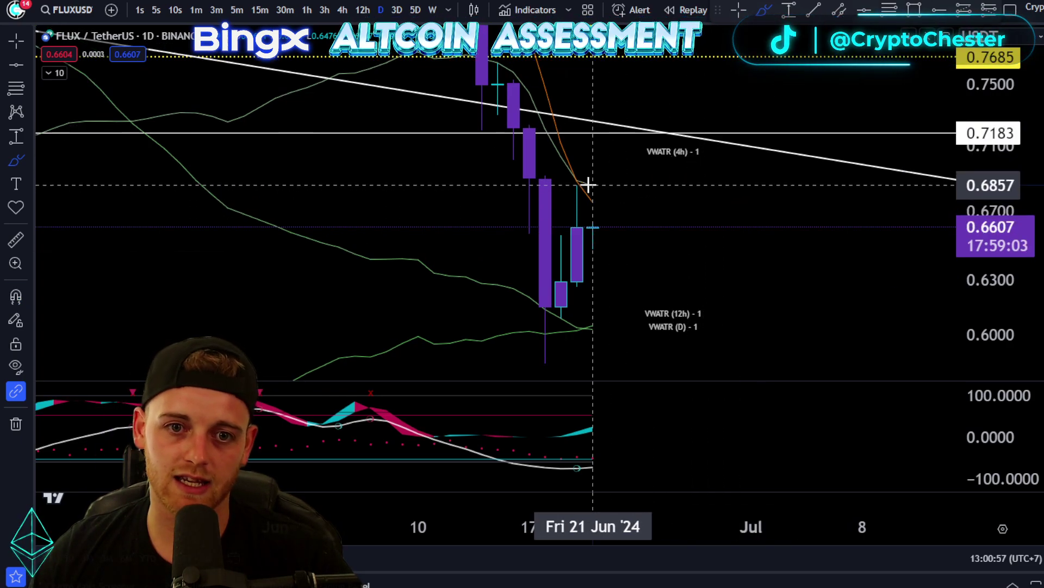
Step: Brush a rising arrow from the 4h VWATR band to the white 0.7183 line, circle its tip, and undo both marks
{"action": "mouse_move", "coordinate": [595, 184]}
{"action": "left_mouse_down"}
{"action": "mouse_move", "coordinate": [674, 139]}
{"action": "mouse_move", "coordinate": [704, 164]}
{"action": "mouse_move", "coordinate": [704, 125]}
{"action": "left_mouse_up"}
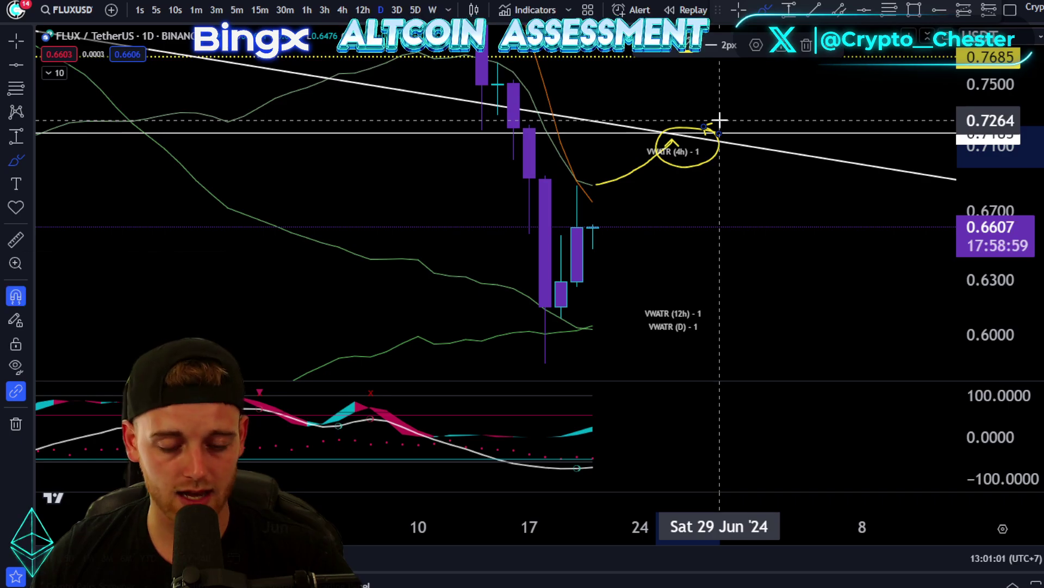
{"action": "key", "text": "ctrl+z"}
{"action": "key", "text": "ctrl+z"}
Step: Maximize the oscillator pane and examine the latest June turn of the white line against its April lows
{"action": "scroll", "coordinate": [717, 81], "scroll_direction": "down", "scroll_amount": 3}
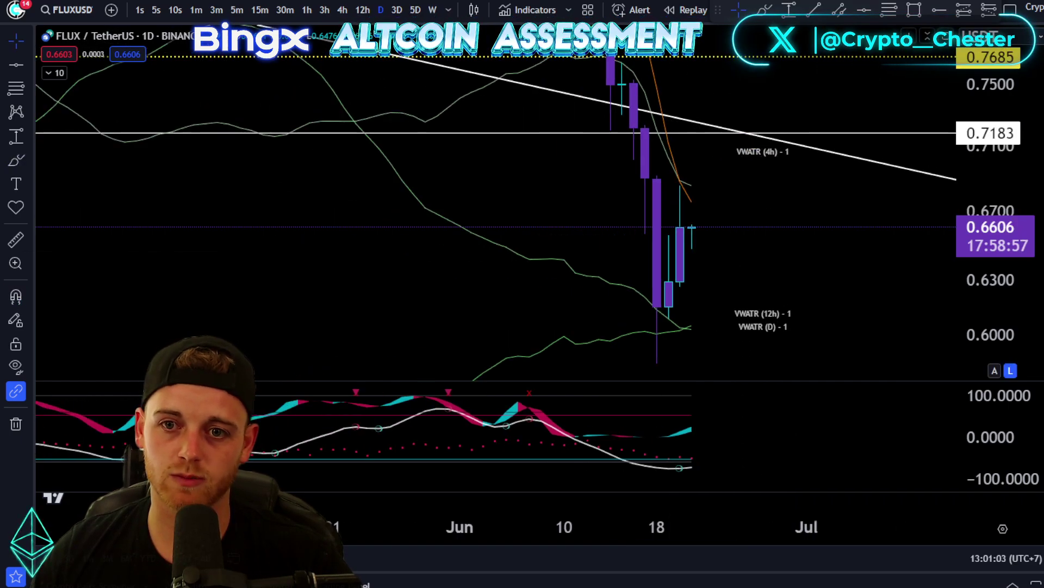
{"action": "left_click_drag", "start_coordinate": [996, 115], "coordinate": [860, 326]}
{"action": "left_click_drag", "start_coordinate": [797, 269], "coordinate": [832, 268]}
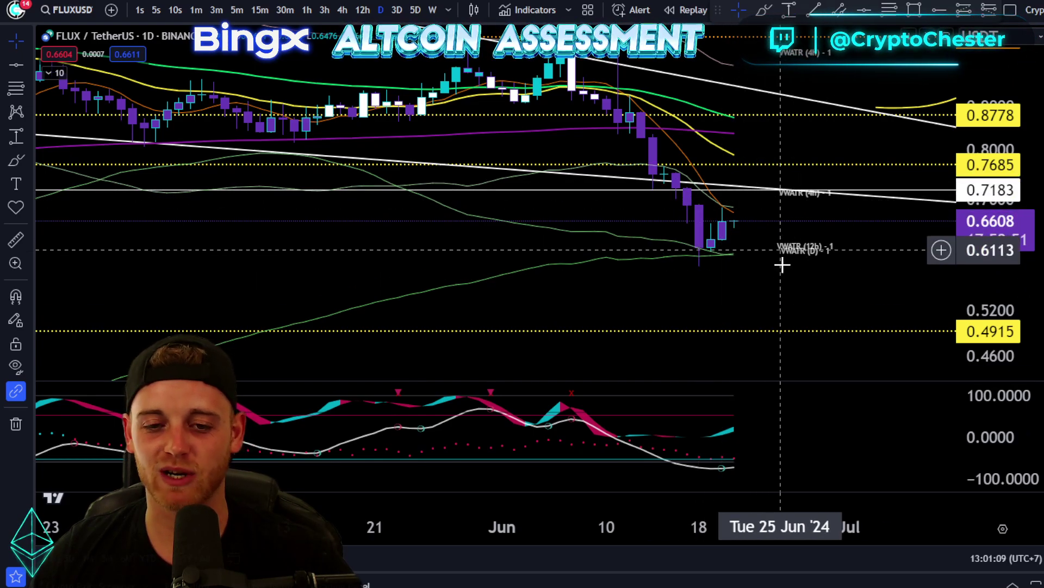
{"action": "double_click", "coordinate": [799, 424]}
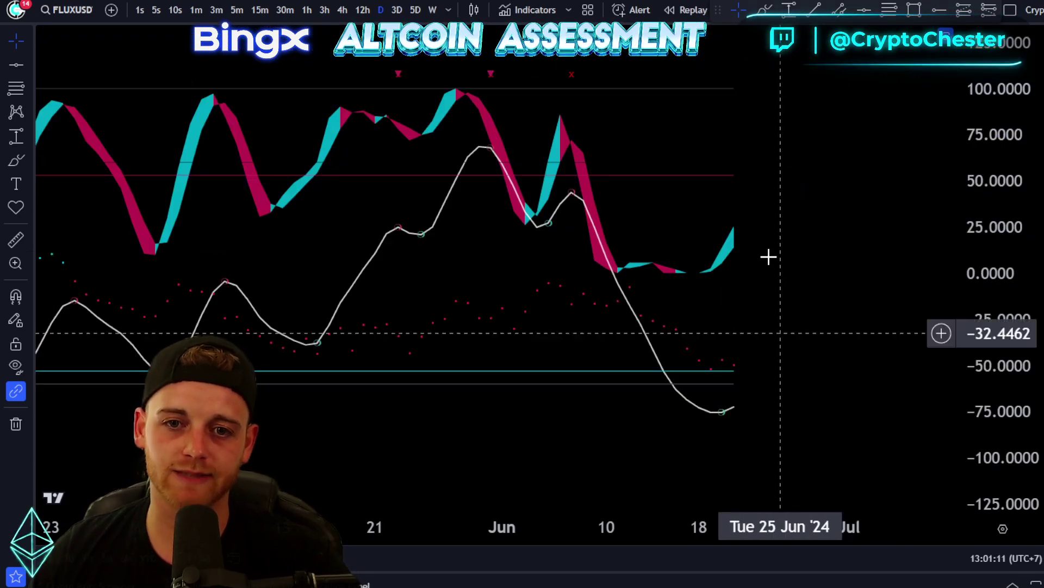
{"action": "scroll", "coordinate": [784, 306], "scroll_direction": "down", "scroll_amount": 3}
{"action": "scroll", "coordinate": [805, 344], "scroll_direction": "up", "scroll_amount": 2}
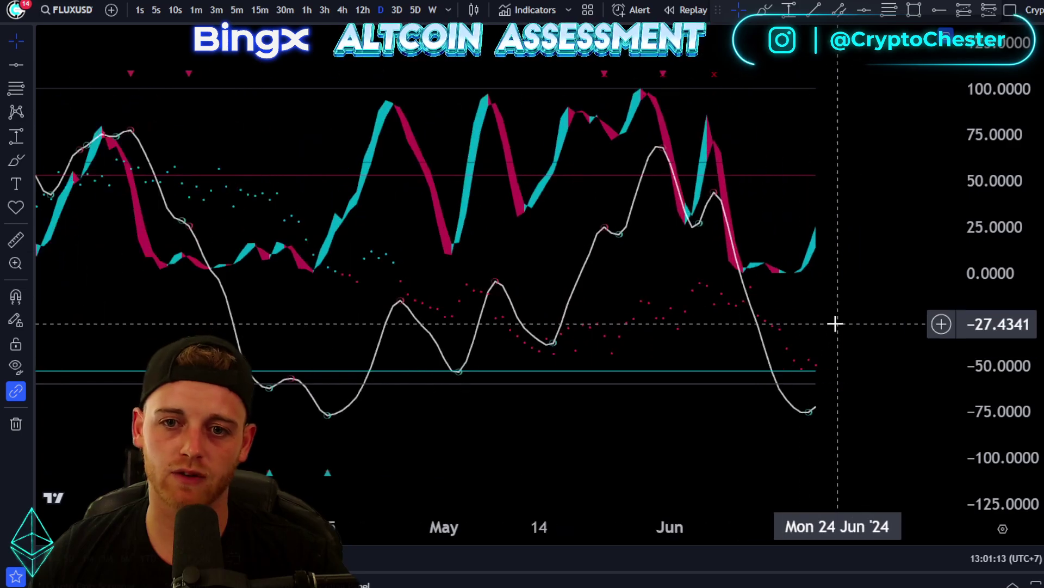
{"action": "left_click_drag", "start_coordinate": [836, 324], "coordinate": [771, 306]}
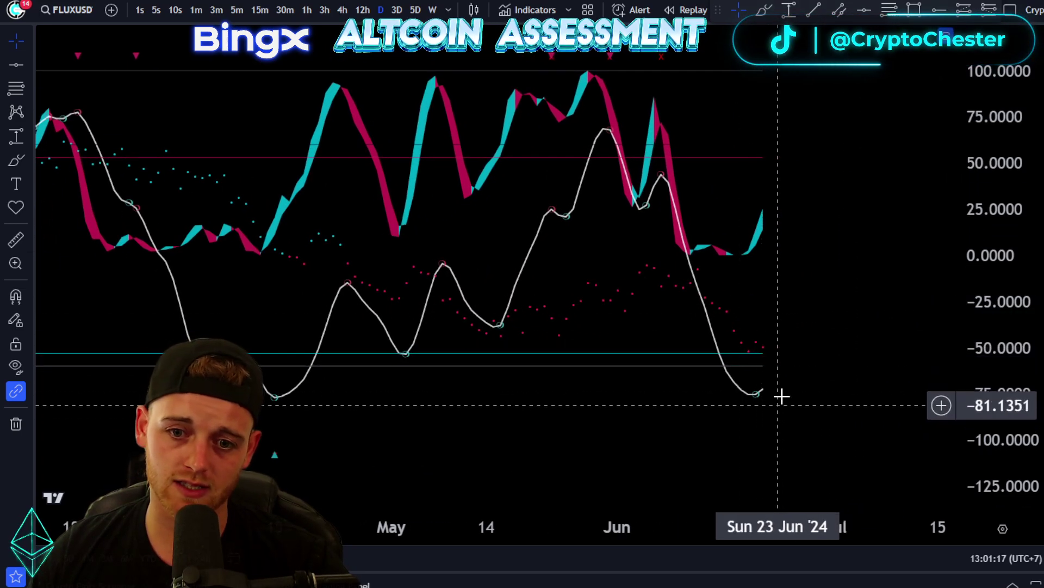
{"action": "scroll", "coordinate": [807, 412], "scroll_direction": "down", "scroll_amount": 3}
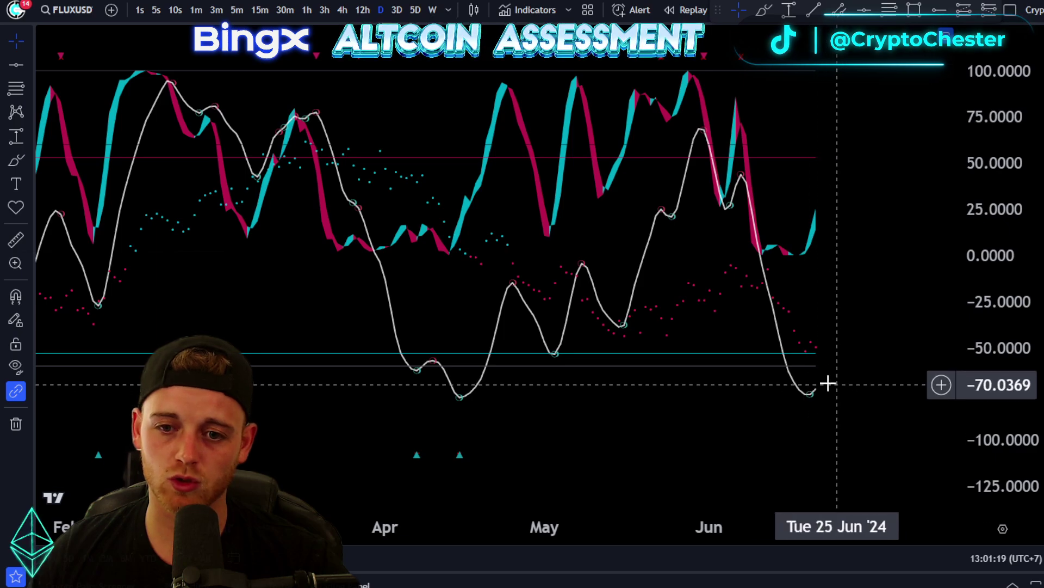
{"action": "left_click_drag", "start_coordinate": [784, 402], "coordinate": [888, 377]}
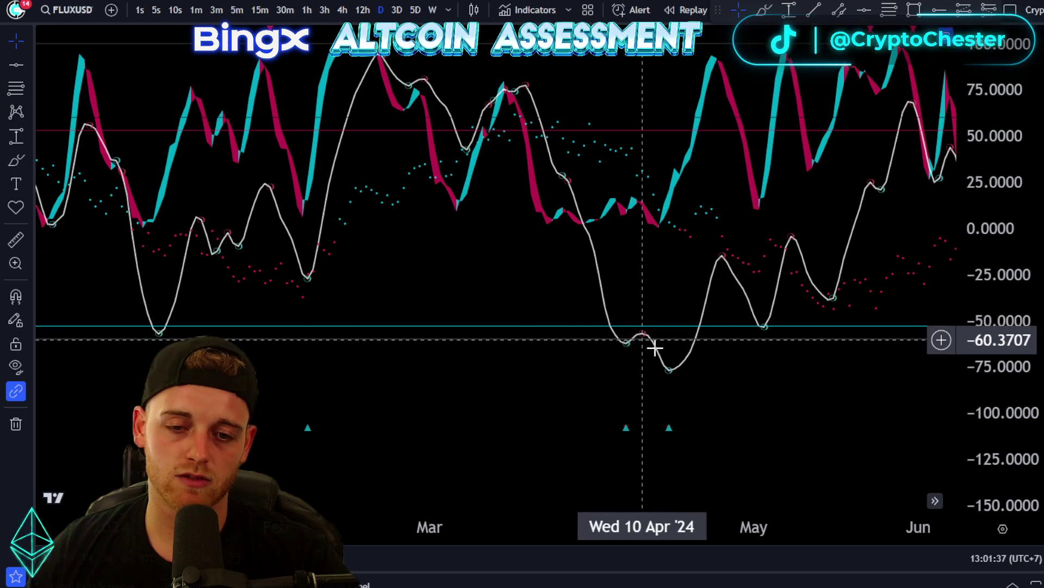
Step: Restore the price pane and examine how the candles moved after the oscillator lows of April and January 2024
{"action": "double_click", "coordinate": [669, 411]}
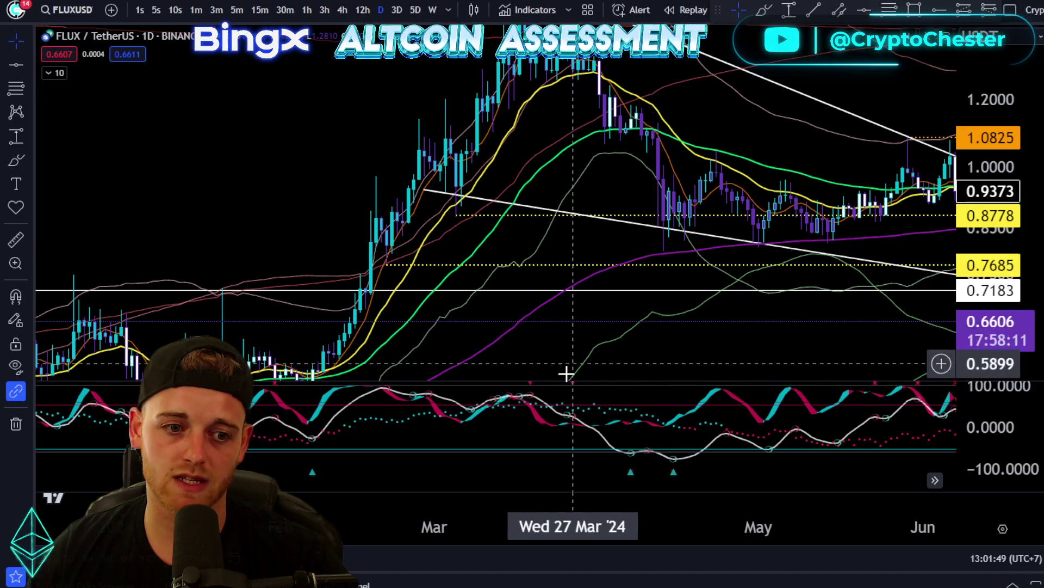
{"action": "left_click_drag", "start_coordinate": [495, 315], "coordinate": [690, 180]}
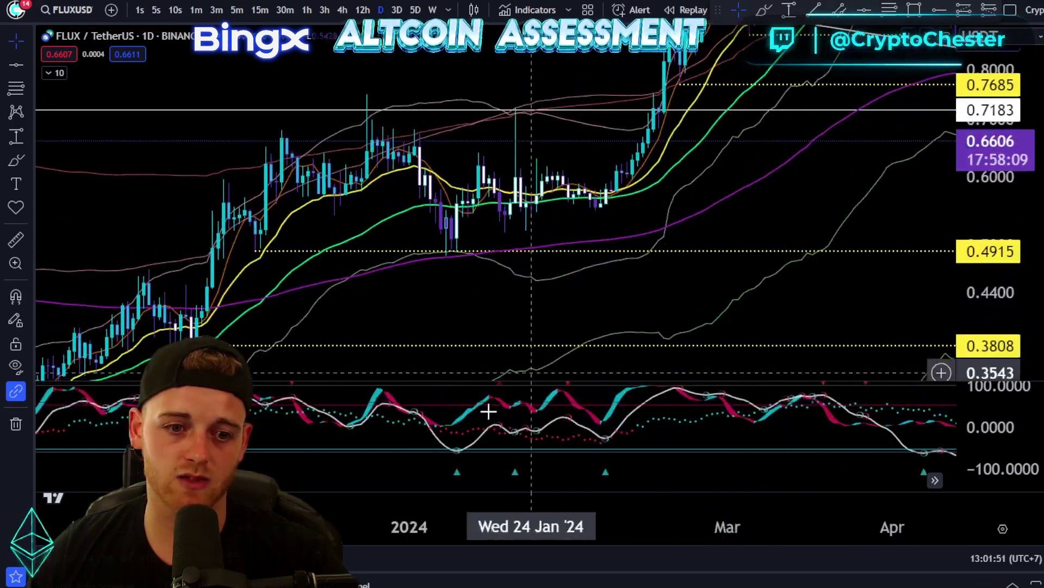
{"action": "left_click_drag", "start_coordinate": [467, 331], "coordinate": [688, 280]}
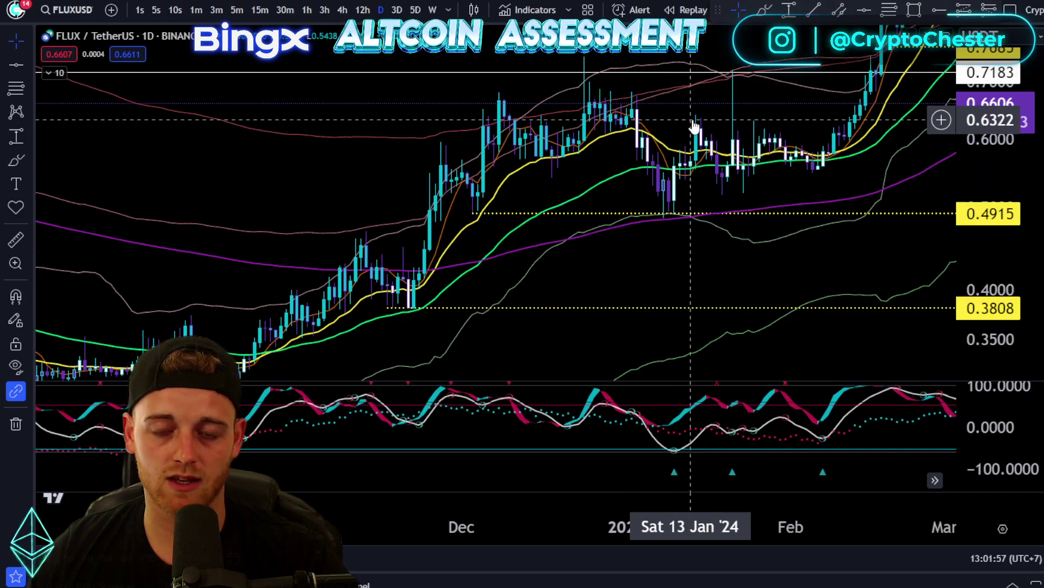
Step: Maximize the oscillator pane again and compare its past lows back to 2022 with the latest June reading
{"action": "double_click", "coordinate": [863, 431]}
{"action": "scroll", "coordinate": [729, 352], "scroll_direction": "down", "scroll_amount": 5}
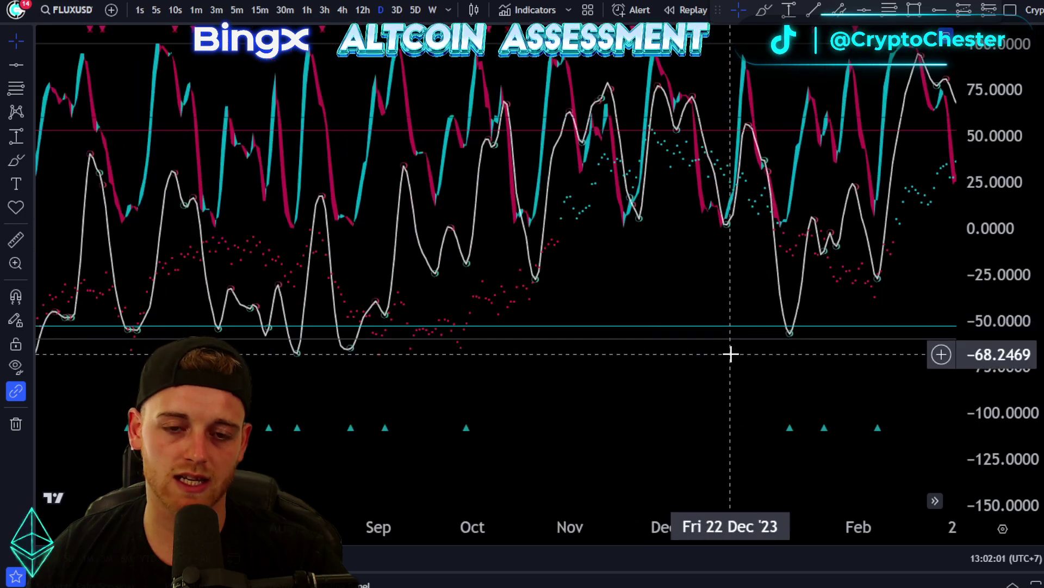
{"action": "scroll", "coordinate": [745, 354], "scroll_direction": "down", "scroll_amount": 3}
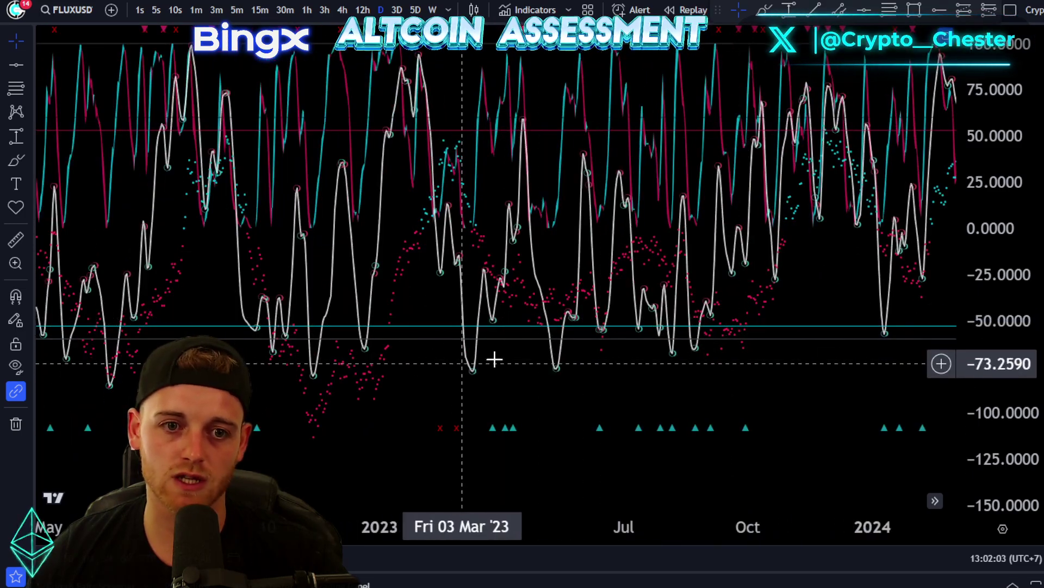
{"action": "scroll", "coordinate": [839, 374], "scroll_direction": "up", "scroll_amount": 3}
{"action": "scroll", "coordinate": [839, 373], "scroll_direction": "up", "scroll_amount": 3}
{"action": "left_click_drag", "start_coordinate": [856, 368], "coordinate": [706, 377]}
{"action": "scroll", "coordinate": [729, 378], "scroll_direction": "up", "scroll_amount": 2}
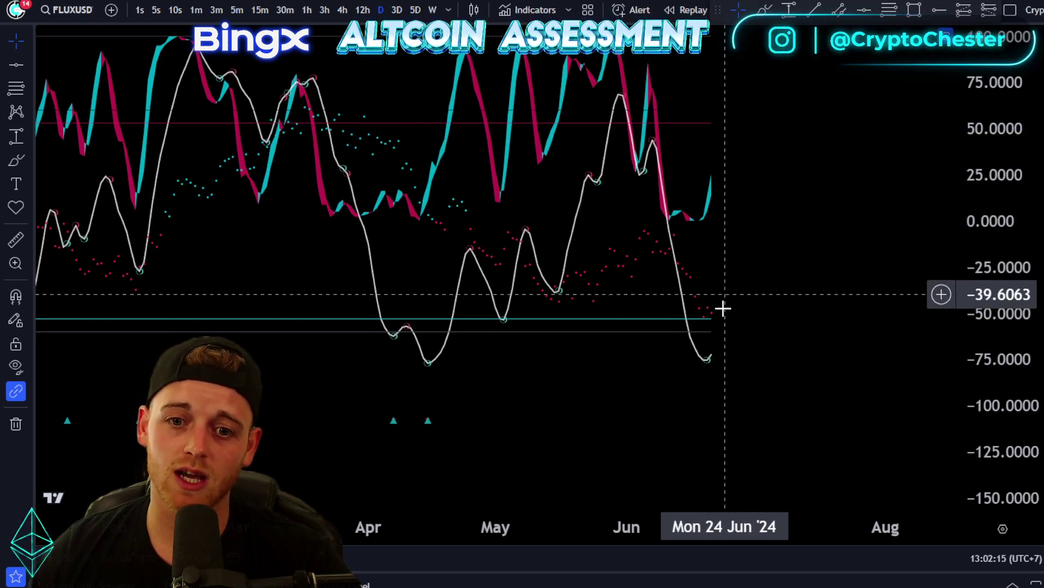
Step: Restore the price pane and examine the latest candles against the broken trend line, the VWATR bands and the horizontal levels
{"action": "double_click", "coordinate": [797, 336]}
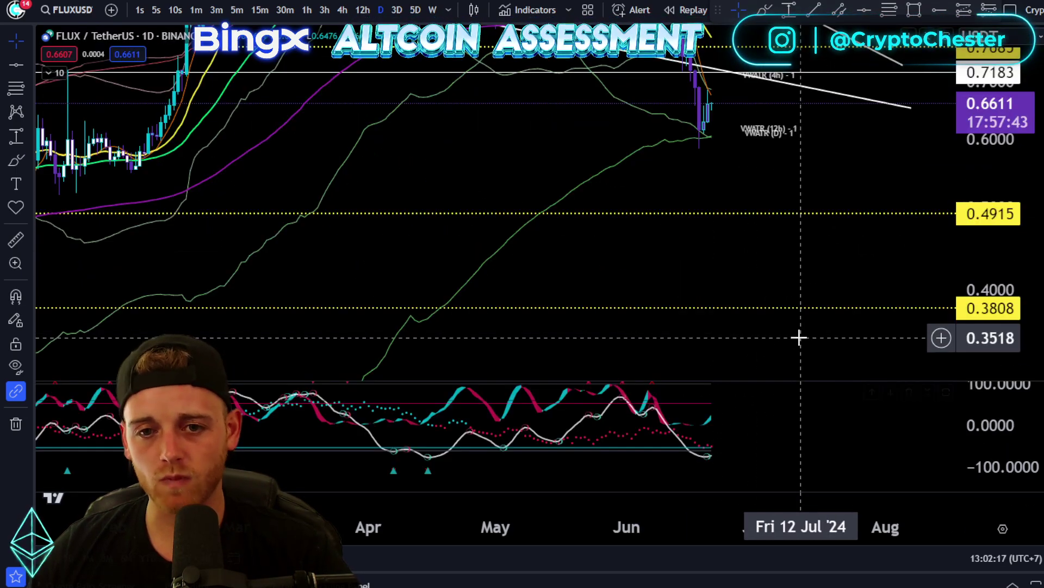
{"action": "left_click_drag", "start_coordinate": [783, 156], "coordinate": [754, 264]}
{"action": "scroll", "coordinate": [728, 250], "scroll_direction": "up", "scroll_amount": 3}
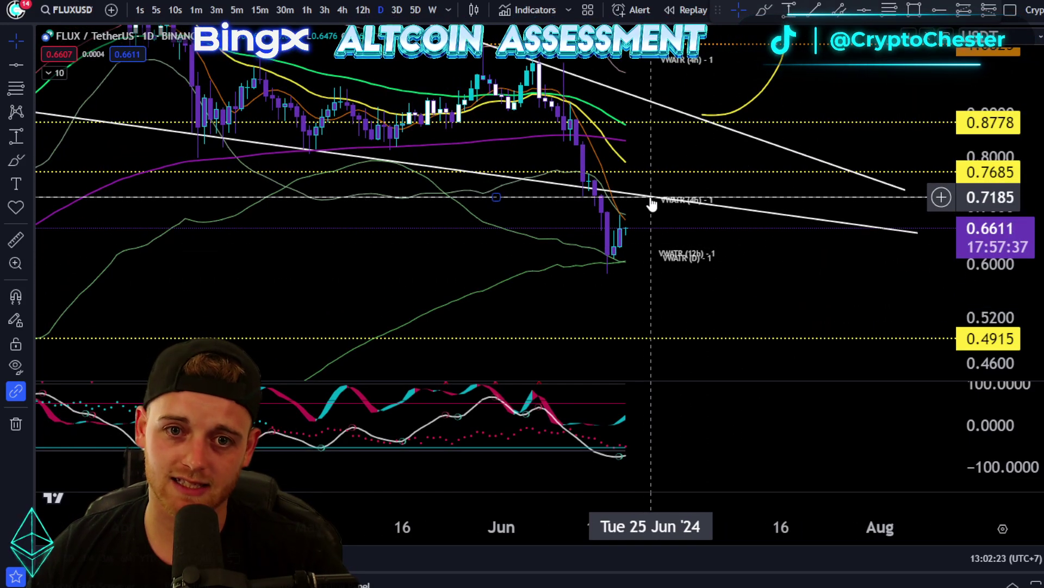
{"action": "key", "text": "alt+h"}
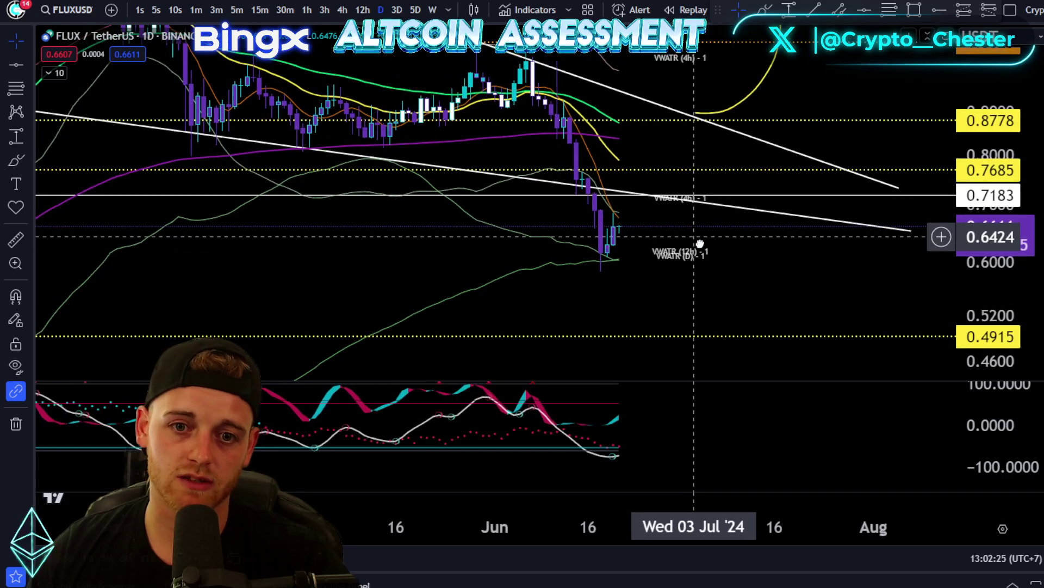
{"action": "scroll", "coordinate": [698, 283], "scroll_direction": "down", "scroll_amount": 5}
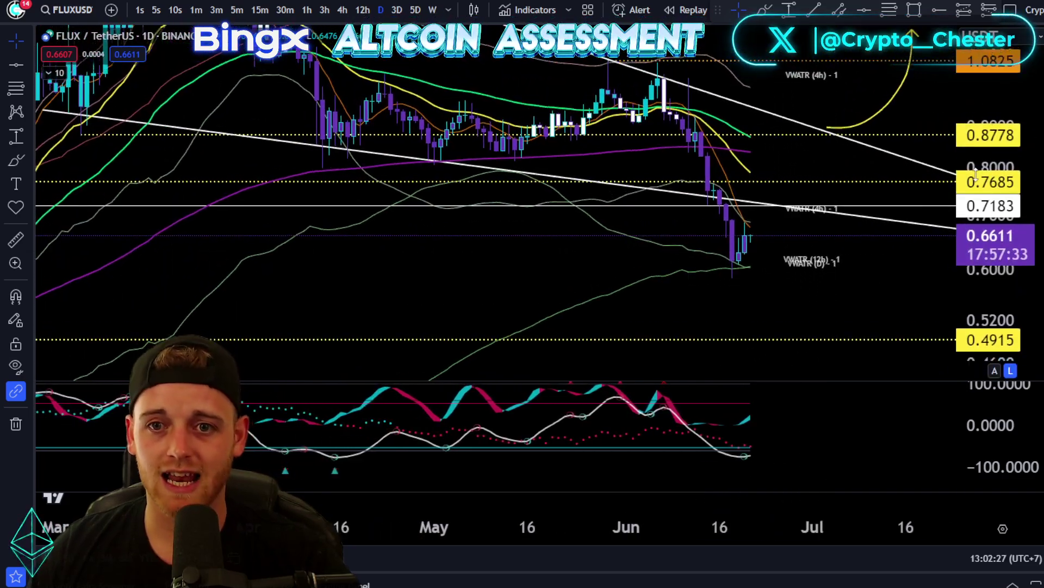
{"action": "left_click_drag", "start_coordinate": [871, 262], "coordinate": [807, 271]}
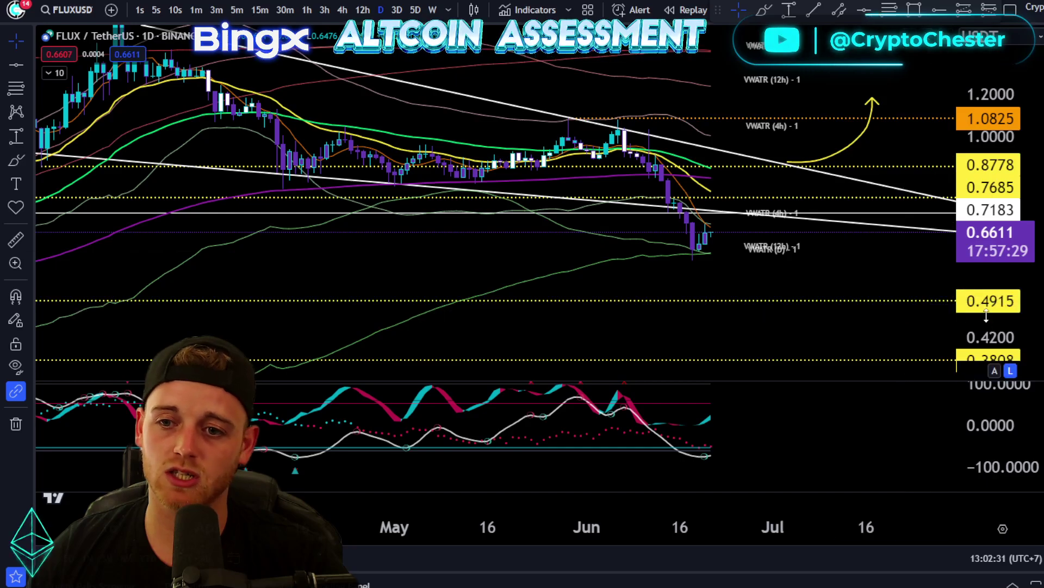
{"action": "mouse_move", "coordinate": [884, 298]}
{"action": "left_mouse_down"}
{"action": "mouse_move", "coordinate": [888, 278]}
{"action": "mouse_move", "coordinate": [886, 297]}
{"action": "left_mouse_up"}
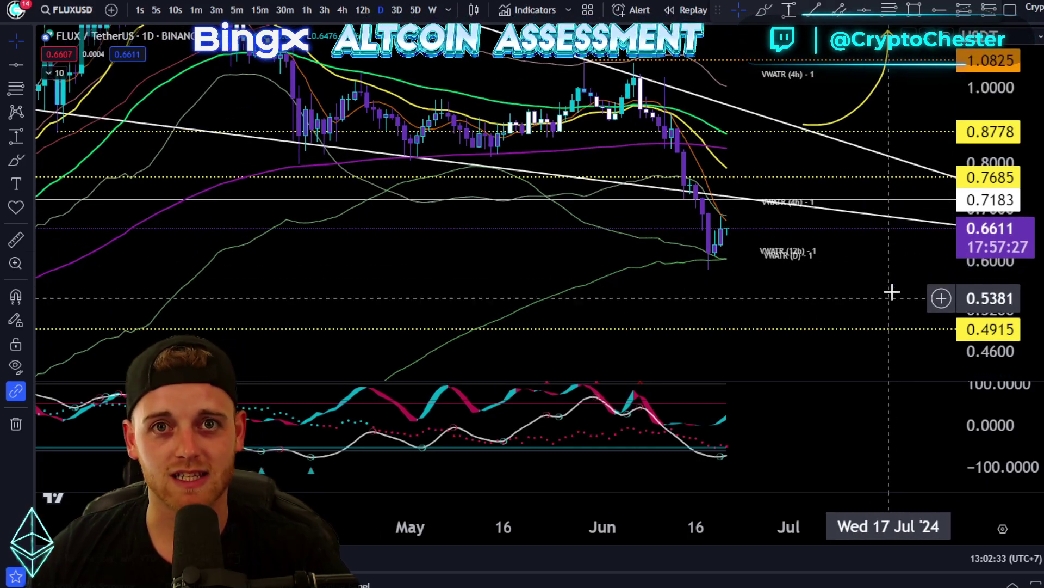